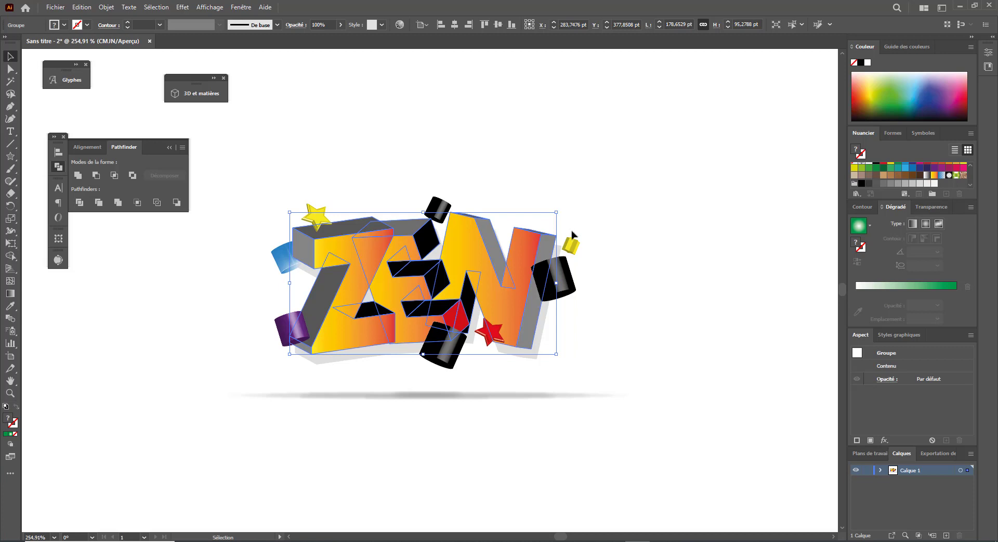
- Create a new portrait A4 print document of 210 × 297 mm with RGB colour mode and 300 ppi raster effects
{"action": "scroll", "coordinate": [571, 234], "scroll_direction": "down", "scroll_amount": 1}
{"action": "scroll", "coordinate": [571, 234], "scroll_direction": "right", "scroll_amount": 1}
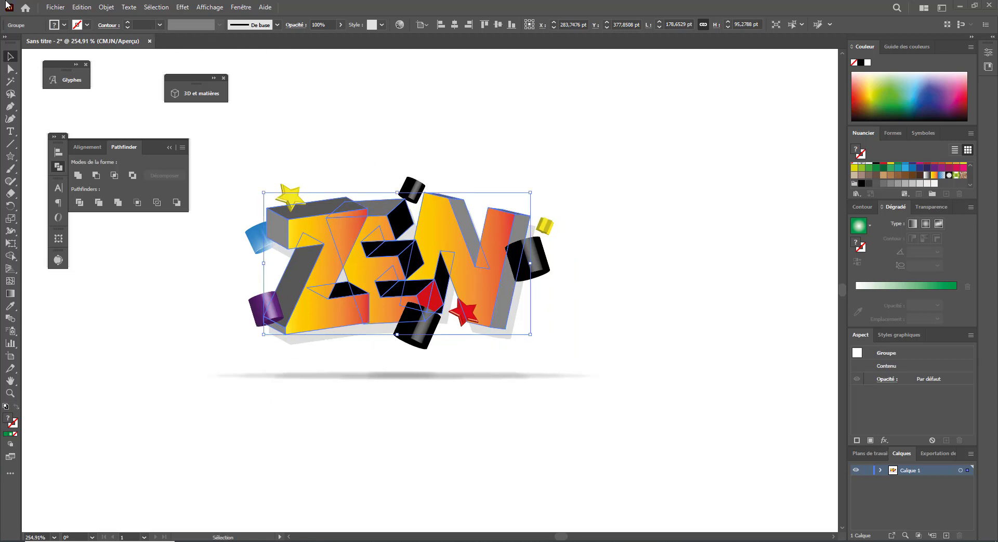
{"action": "left_click", "coordinate": [54, 8]}
{"action": "left_click", "coordinate": [76, 19]}
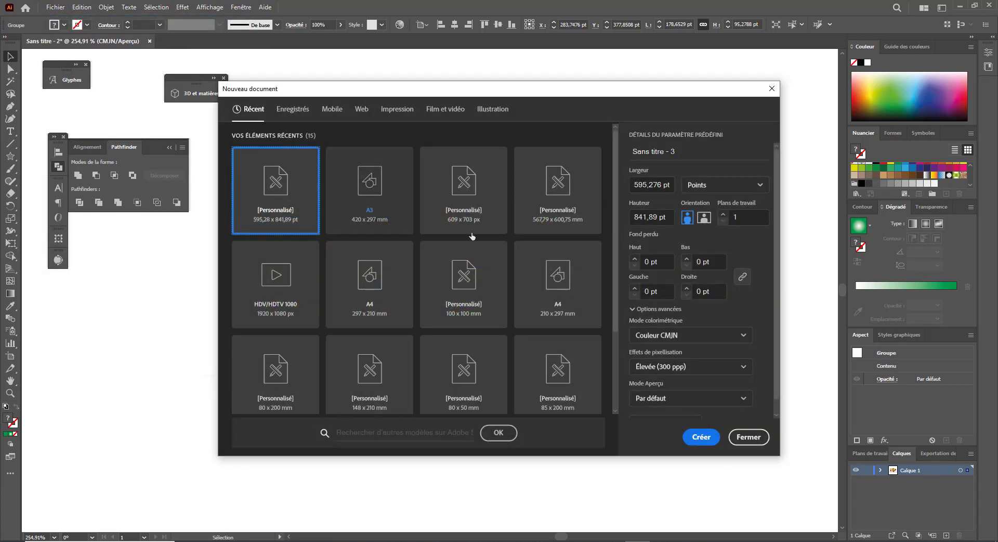
{"action": "left_click", "coordinate": [397, 108]}
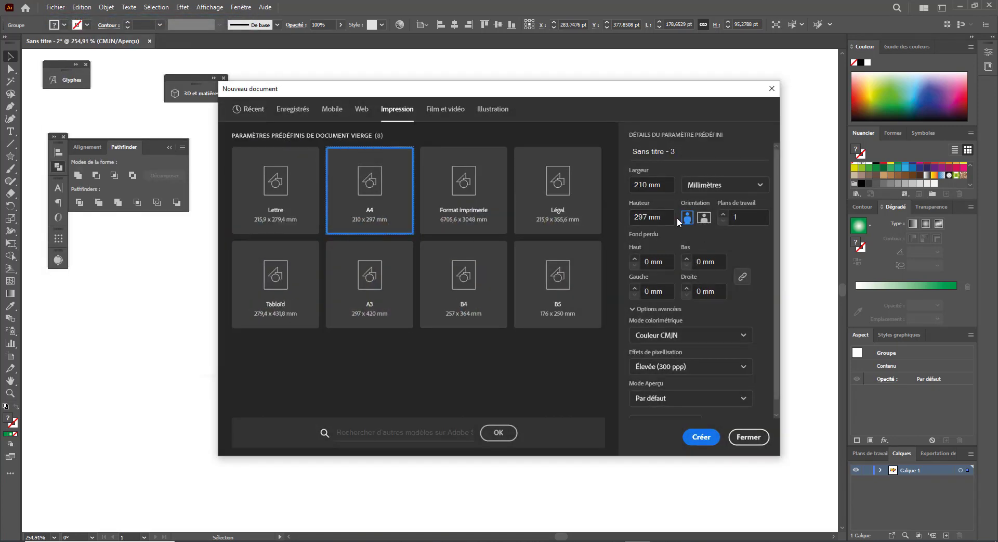
{"action": "left_click", "coordinate": [695, 335]}
{"action": "left_click", "coordinate": [685, 359]}
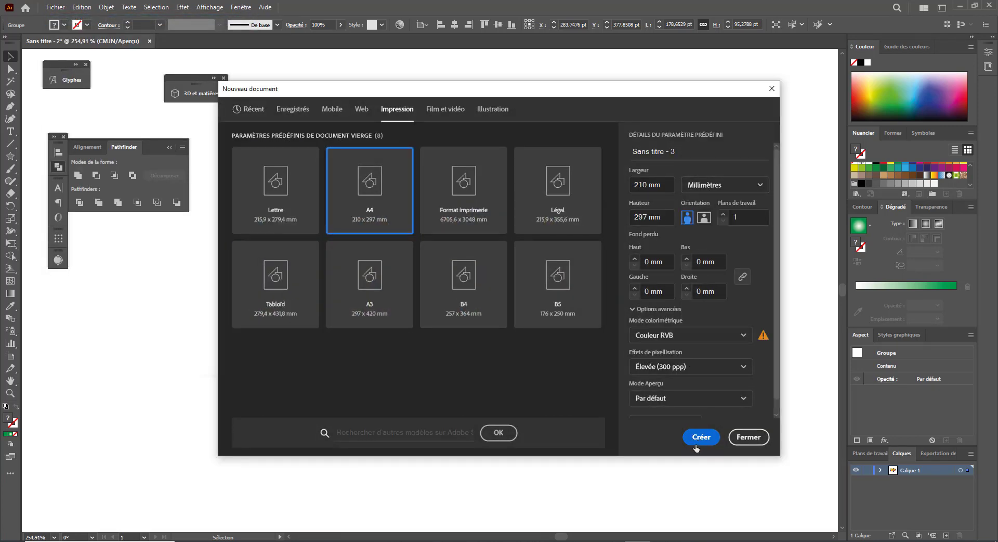
{"action": "left_click", "coordinate": [690, 368]}
{"action": "left_click", "coordinate": [685, 418]}
{"action": "left_click", "coordinate": [701, 437]}
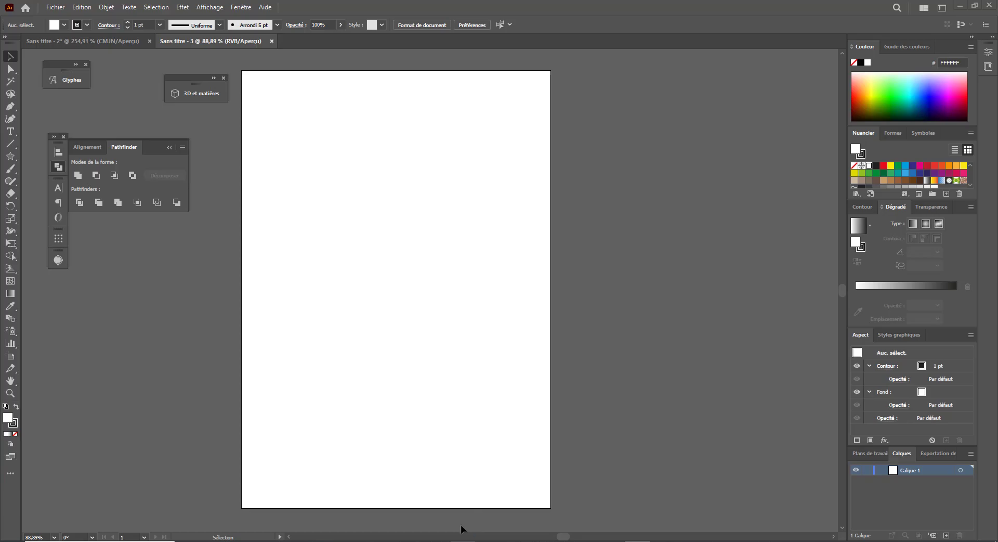
- Switch to the Opera browser, search the web for "cobinaisons de couleur" and open the Tailor Brands article on 42 logo colour combinations
{"action": "left_click", "coordinate": [462, 540]}
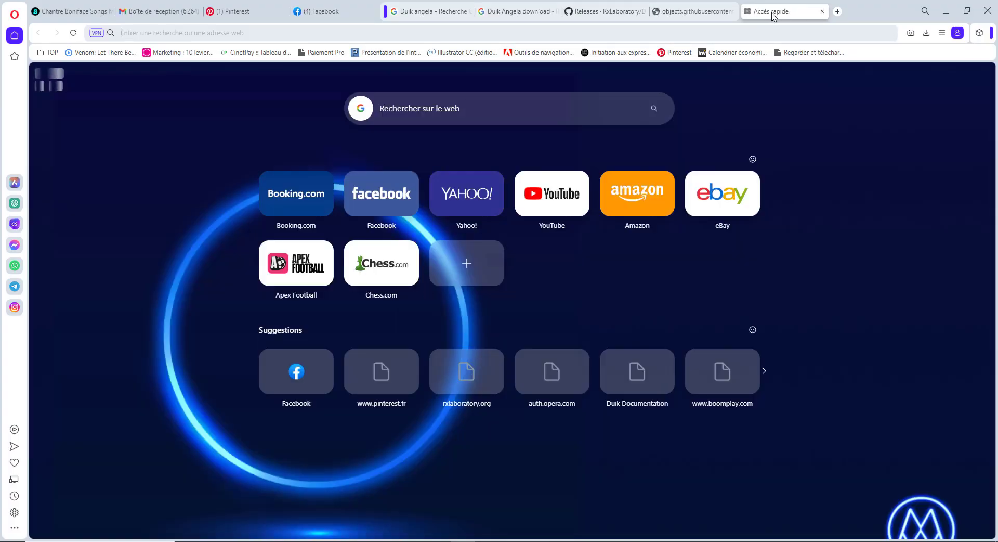
{"action": "left_click_drag", "start_coordinate": [771, 17], "coordinate": [772, 47]}
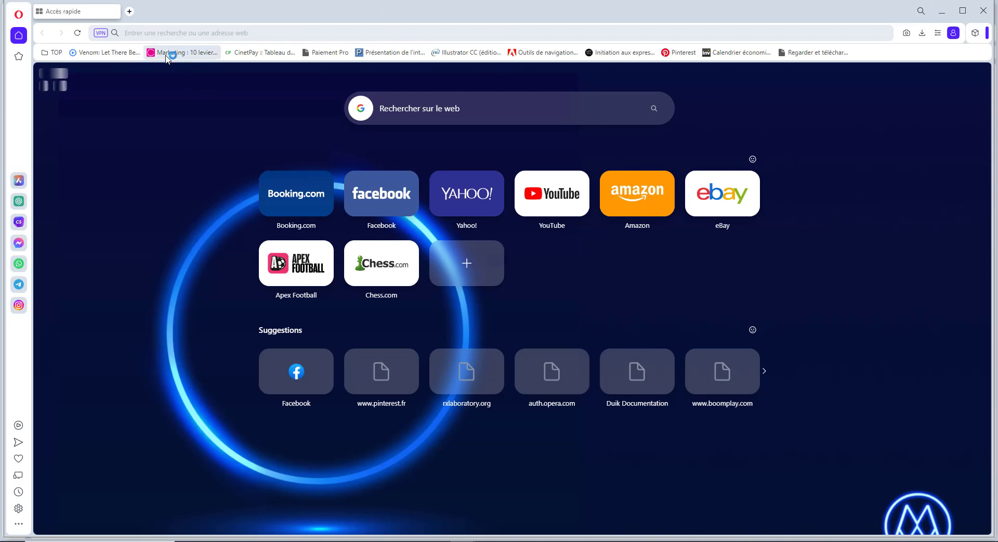
{"action": "type", "text": "cobinaison"}
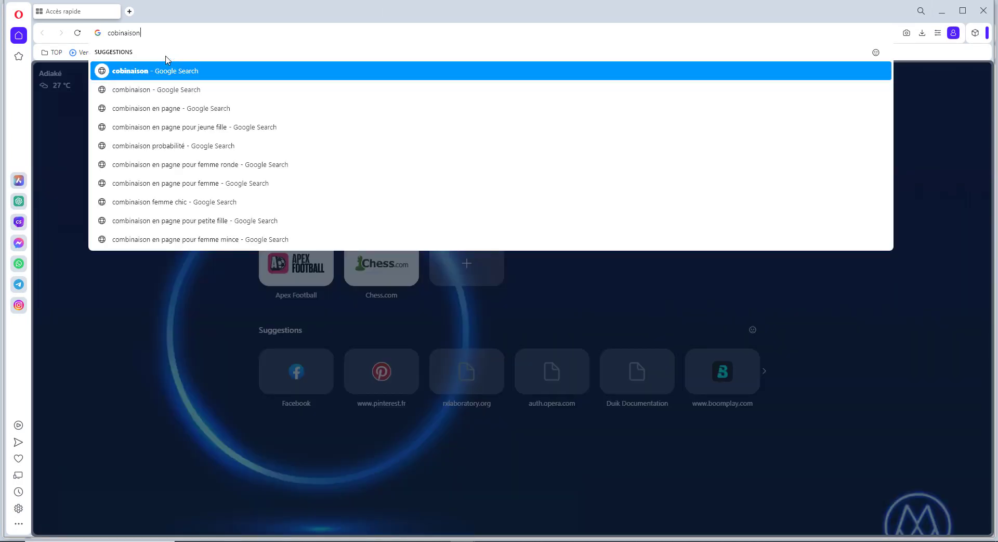
{"action": "type", "text": "s de couleur"}
{"action": "key", "text": "Return"}
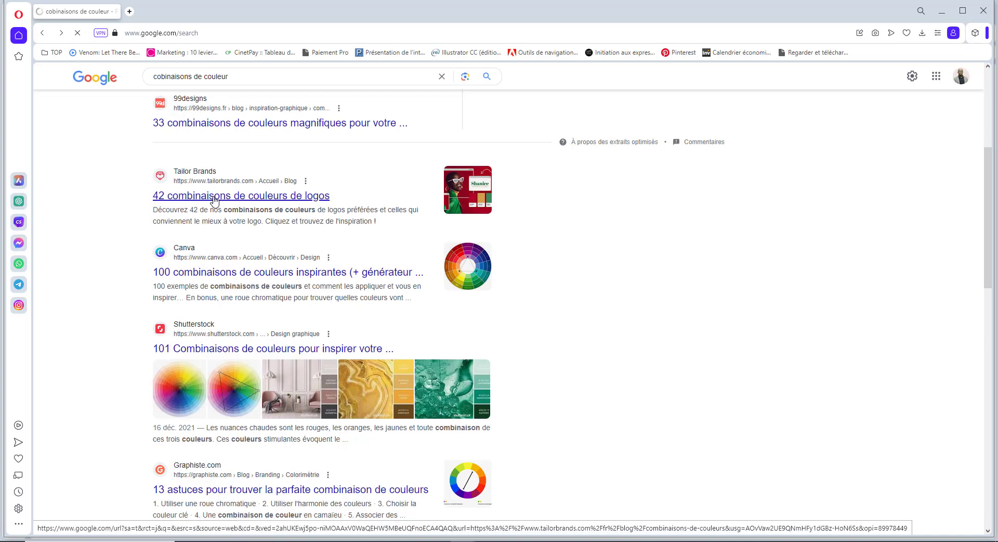
{"action": "left_click", "coordinate": [215, 198]}
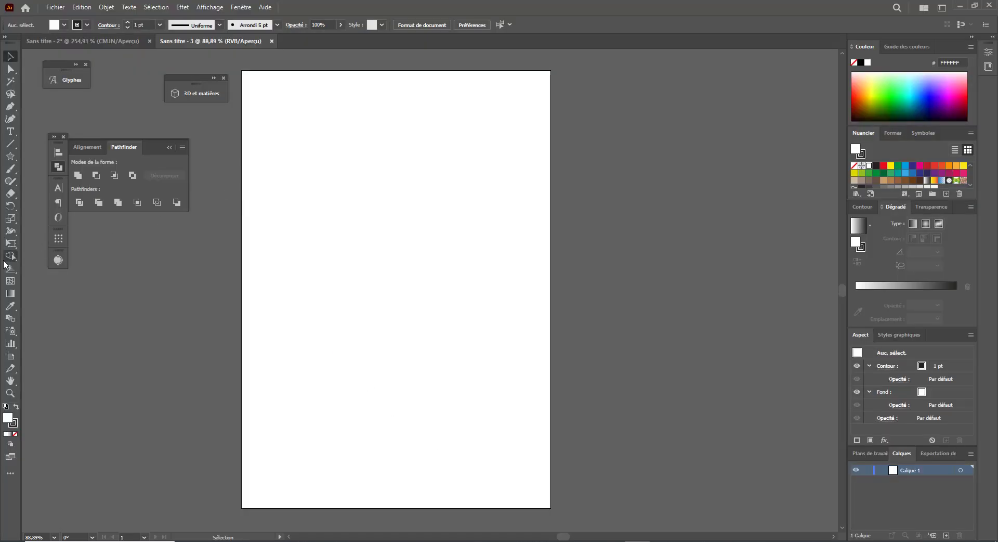
- Back in Illustrator, add the letter "Z" as text on the artboard and enlarge it to about 229 pt
{"action": "left_click", "coordinate": [11, 131]}
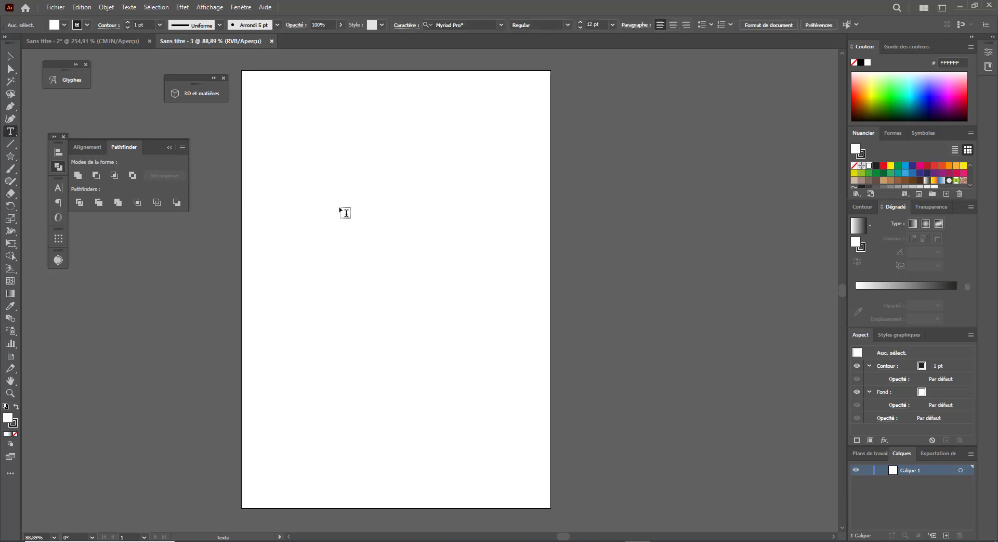
{"action": "left_click", "coordinate": [346, 221]}
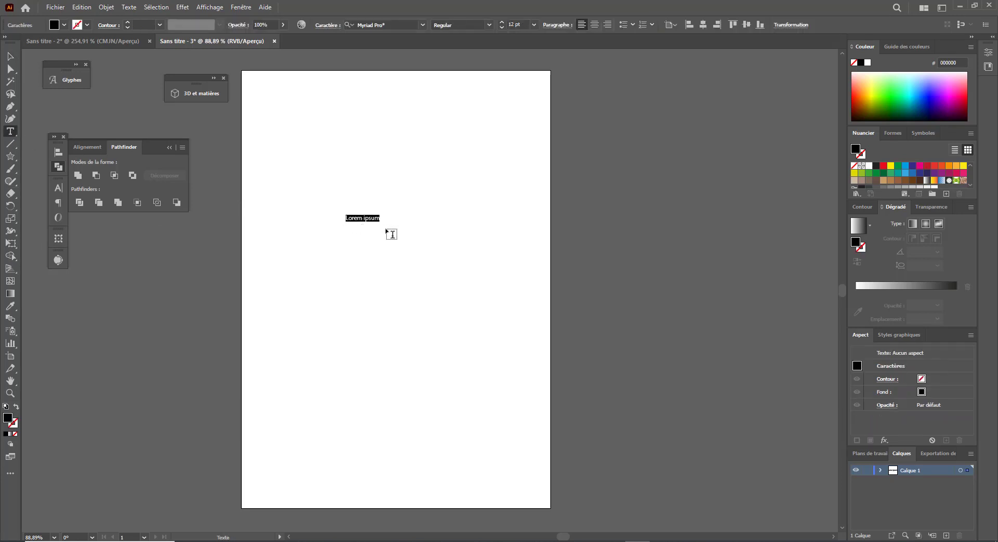
{"action": "type", "text": "Z"}
{"action": "key", "text": "Escape"}
{"action": "left_click_drag", "start_coordinate": [349, 224], "coordinate": [492, 380]}
{"action": "left_click_drag", "start_coordinate": [352, 274], "coordinate": [356, 254]}
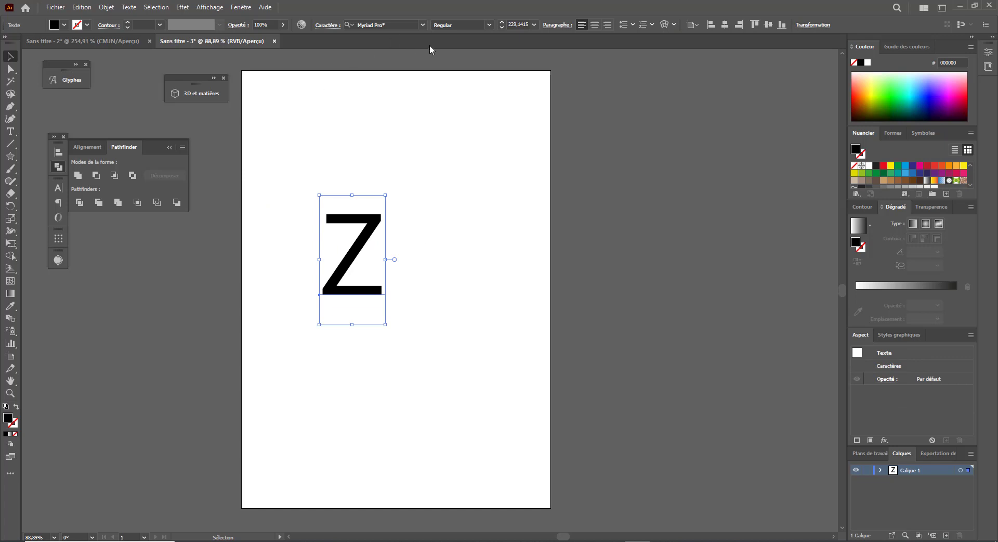
- Set the Z's font to Mont Heavy DEMO and shift the letter toward the artboard's left side
{"action": "left_click", "coordinate": [422, 24]}
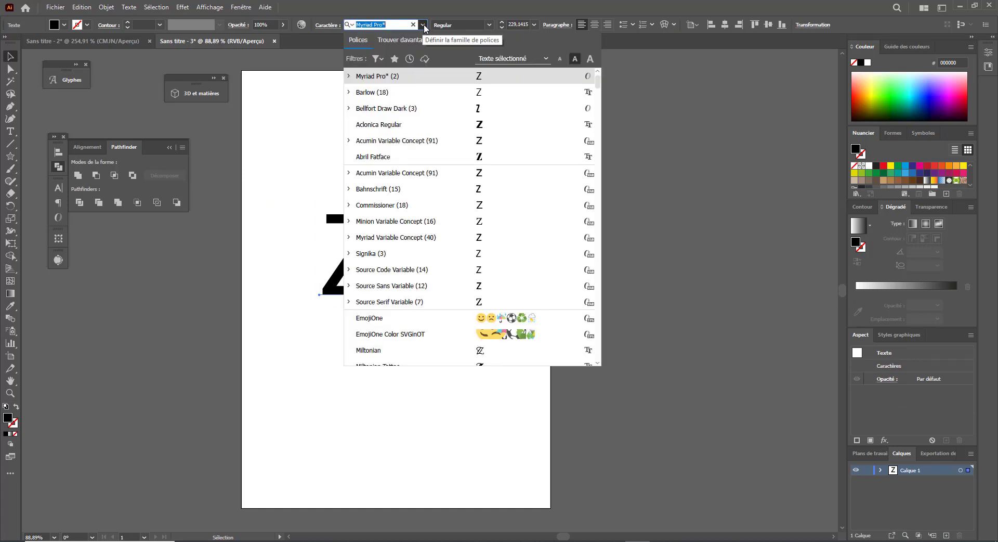
{"action": "scroll", "coordinate": [443, 223], "scroll_direction": "down", "scroll_amount": 10}
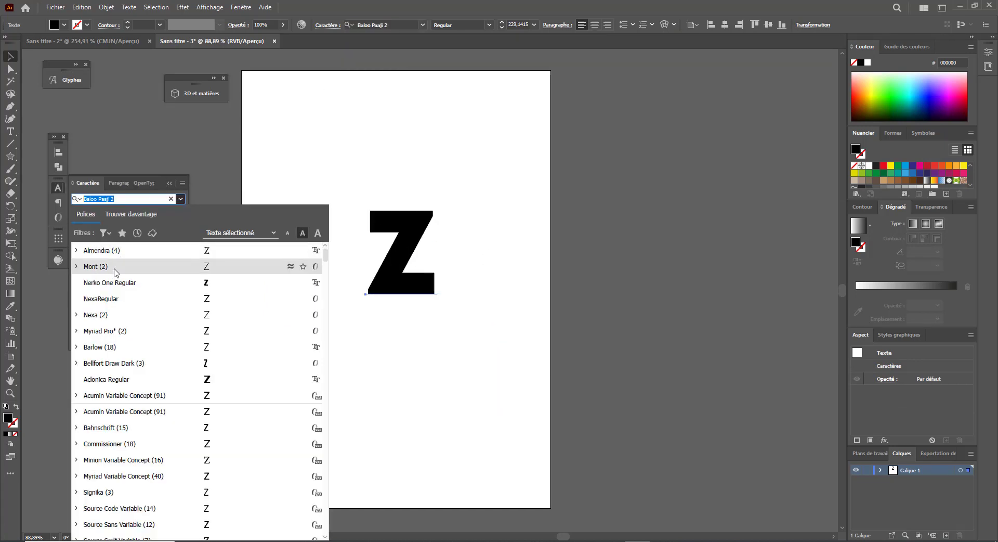
{"action": "left_click", "coordinate": [115, 268]}
{"action": "left_click_drag", "start_coordinate": [426, 282], "coordinate": [382, 282]}
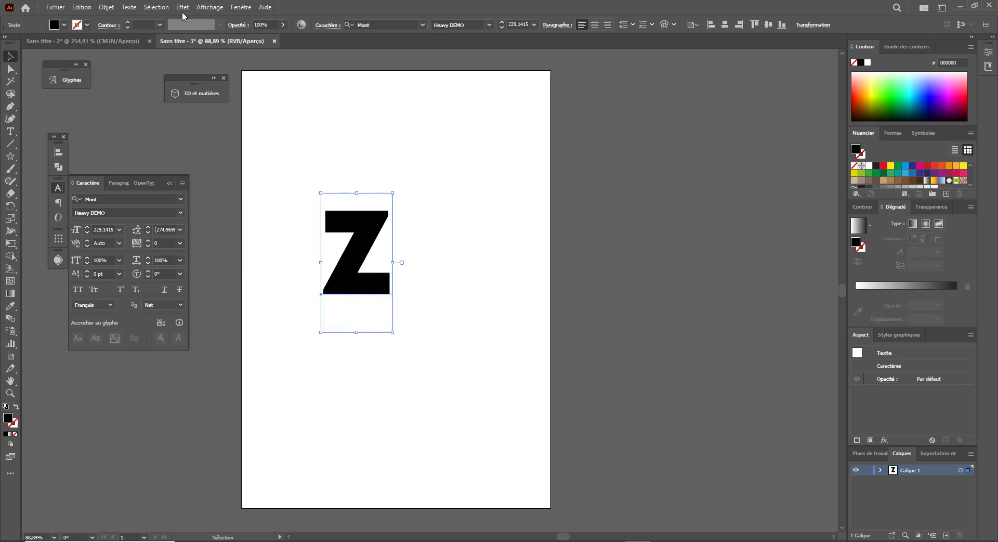
- Apply the classic 3D Extrude & Bevel effect to the Z with the off-axis front position and 50 pt depth
{"action": "left_click", "coordinate": [183, 8]}
{"action": "mouse_move", "coordinate": [239, 67]}
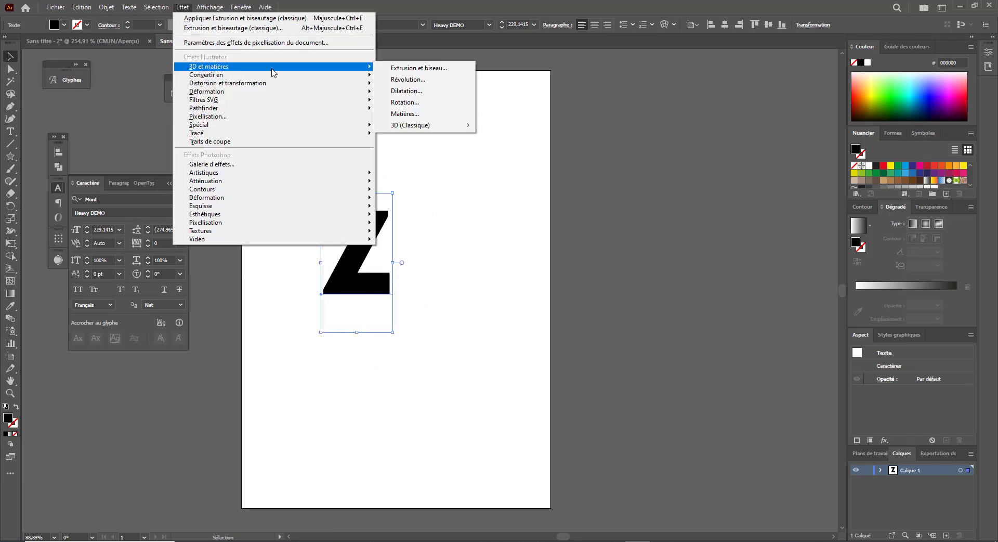
{"action": "mouse_move", "coordinate": [434, 125]}
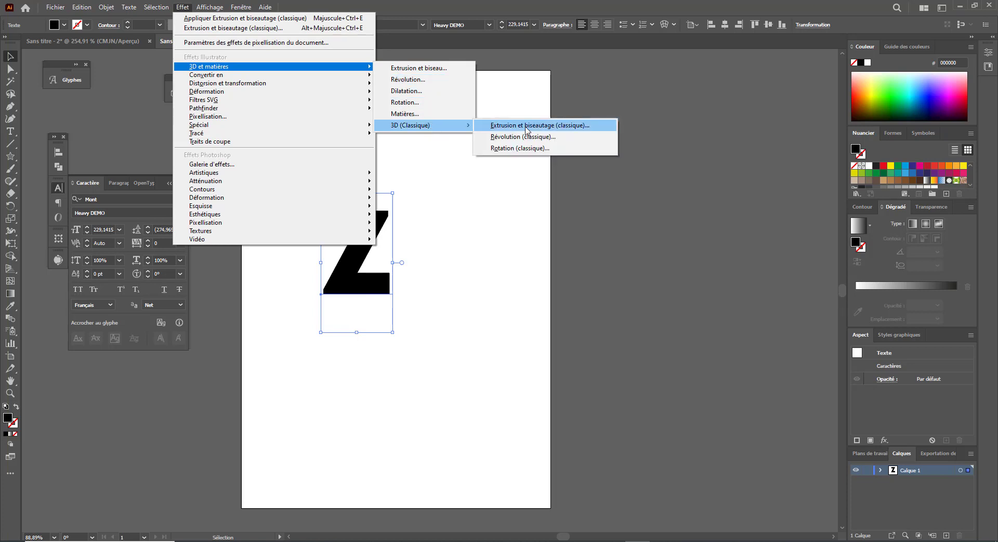
{"action": "left_click", "coordinate": [527, 128]}
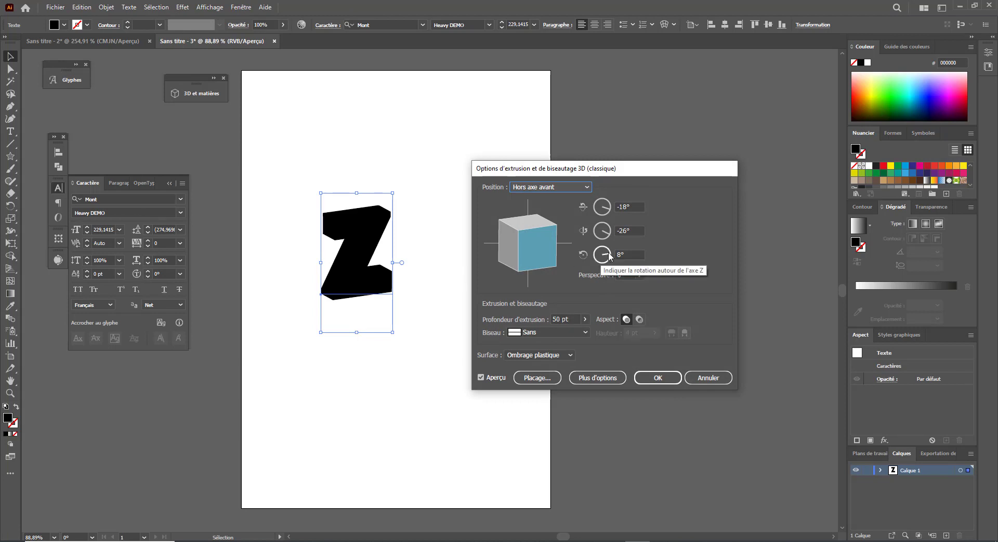
{"action": "left_click", "coordinate": [655, 378]}
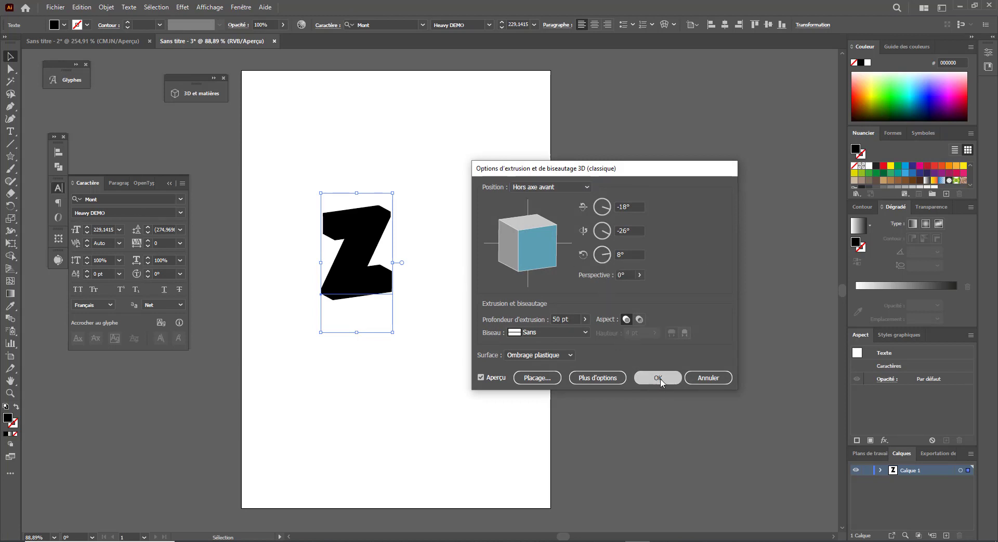
{"action": "left_click_drag", "start_coordinate": [355, 288], "coordinate": [450, 286], "text": "alt"}
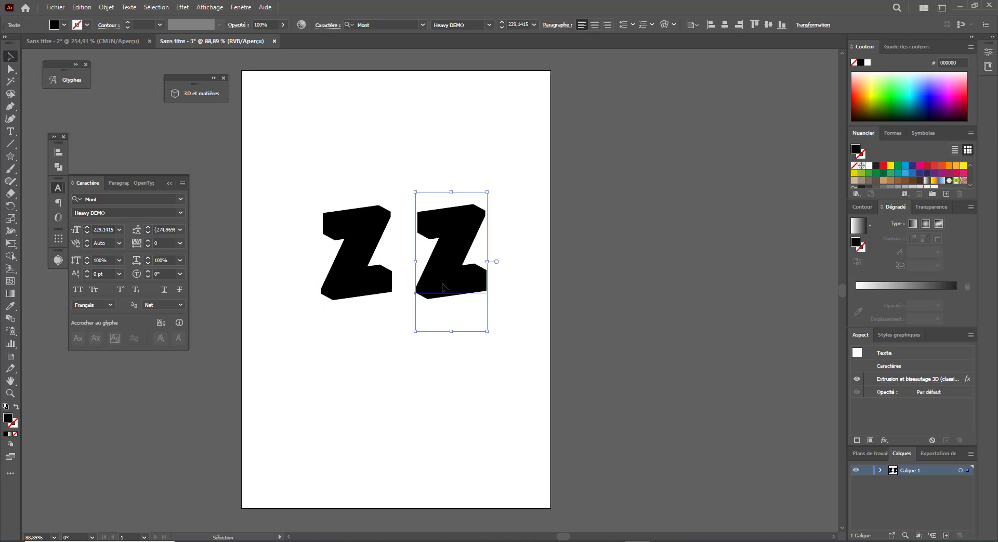
{"action": "double_click", "coordinate": [450, 288]}
{"action": "key", "text": "Delete"}
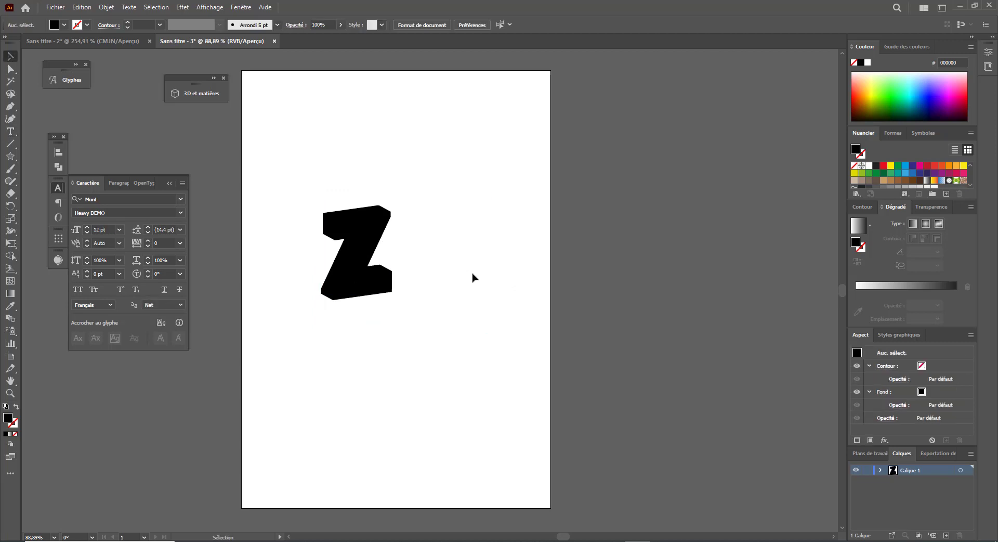
- Add the letter "E" as separate text, enlarge it to about 255 pt and place it just right of the Z
{"action": "left_click", "coordinate": [433, 250]}
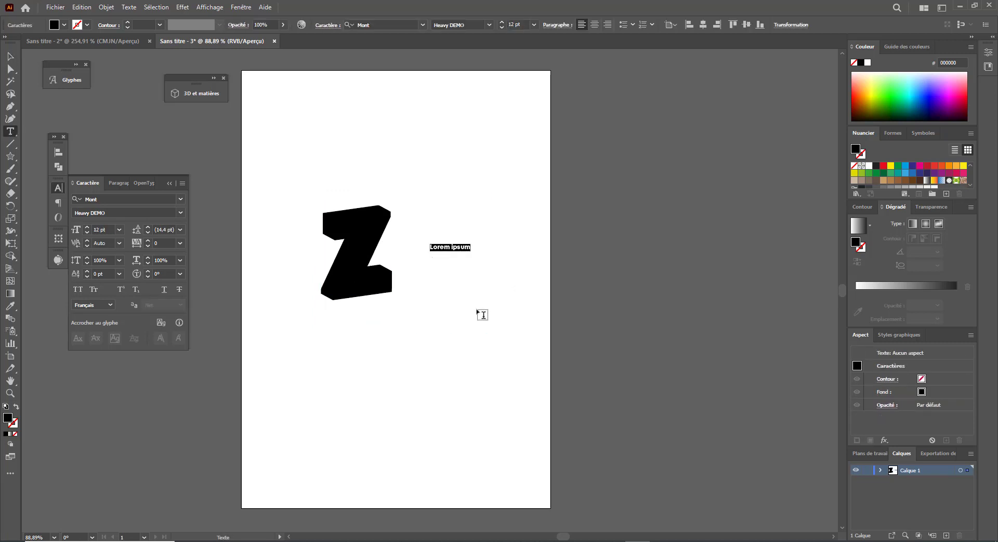
{"action": "type", "text": "E"}
{"action": "key", "text": "Escape"}
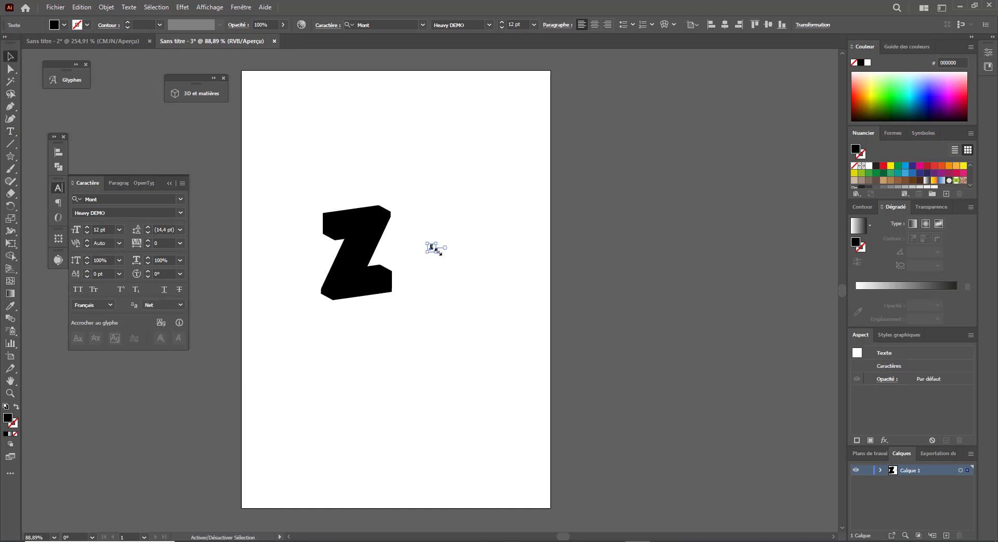
{"action": "left_click_drag", "start_coordinate": [438, 252], "coordinate": [486, 360]}
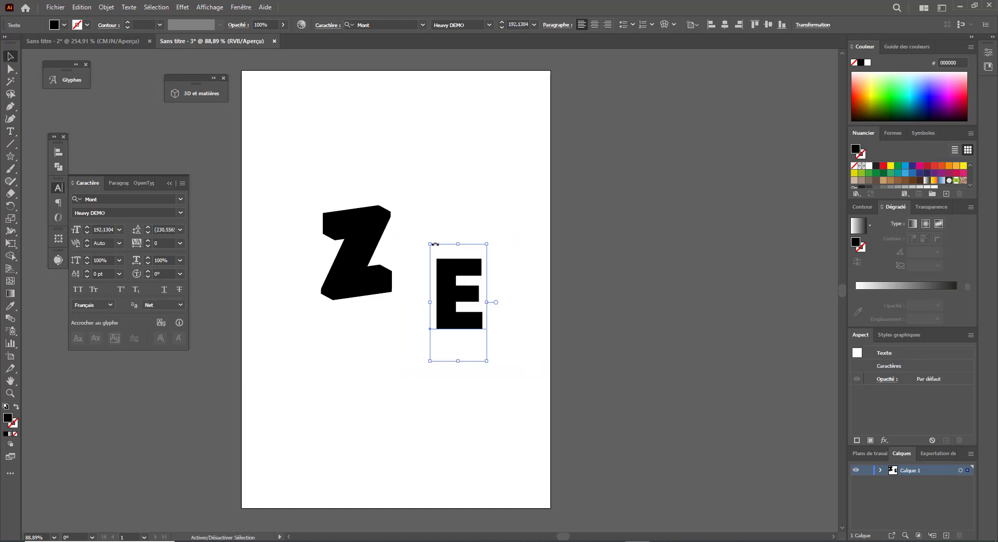
{"action": "left_click_drag", "start_coordinate": [434, 244], "coordinate": [411, 205]}
{"action": "left_click_drag", "start_coordinate": [412, 280], "coordinate": [399, 248]}
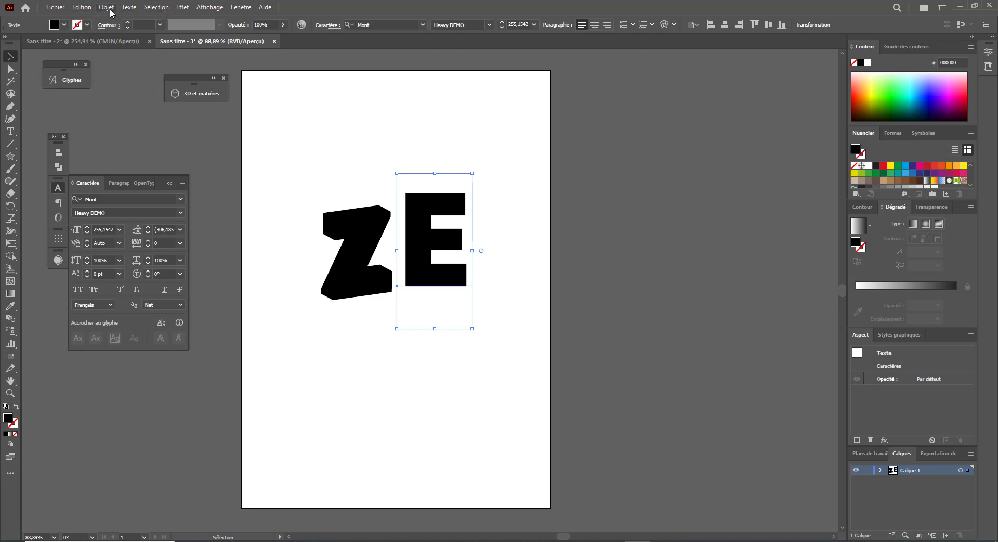
- Change the A4 artboard's orientation to landscape
{"action": "left_click", "coordinate": [11, 356]}
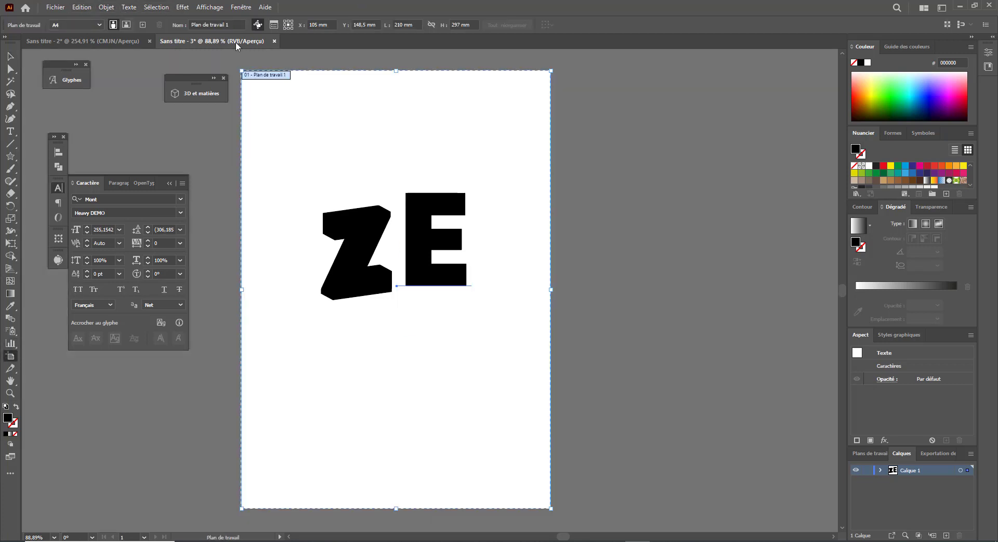
{"action": "left_click", "coordinate": [125, 25]}
{"action": "left_click", "coordinate": [10, 56]}
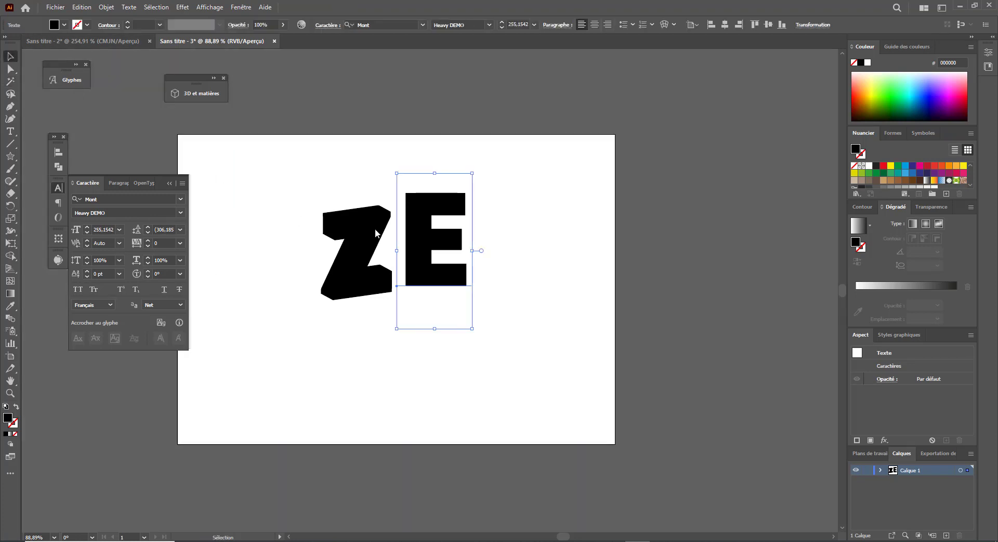
- Reposition the Z and E on the landscape artboard so that the E overlaps the Z's right edge
{"action": "left_click_drag", "start_coordinate": [290, 192], "coordinate": [357, 127]}
{"action": "left_click_drag", "start_coordinate": [432, 174], "coordinate": [390, 196]}
{"action": "left_click_drag", "start_coordinate": [499, 184], "coordinate": [435, 216]}
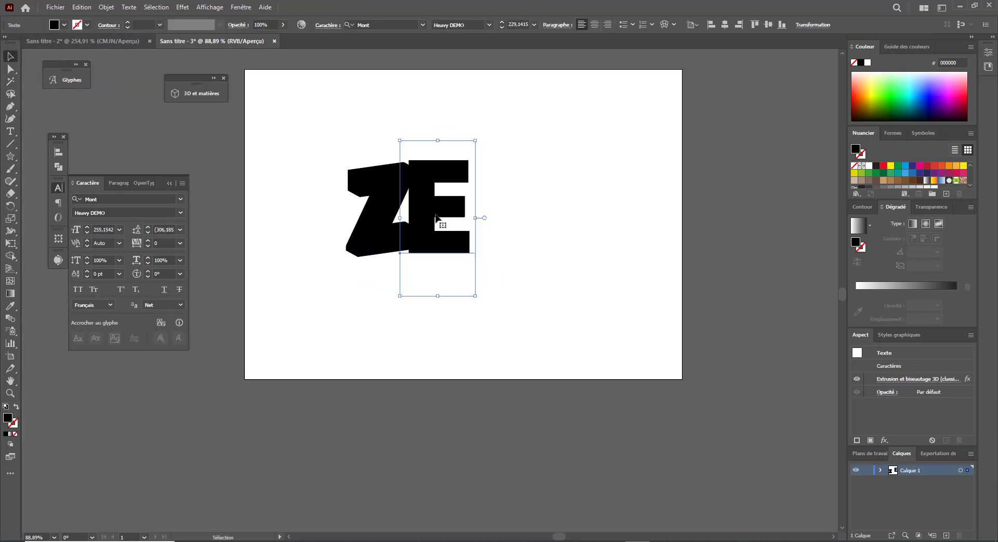
- Apply the classic 3D Extrude & Bevel effect to the E with rotations of -1°, -28° and -4° and 50 pt depth
{"action": "left_click", "coordinate": [180, 7]}
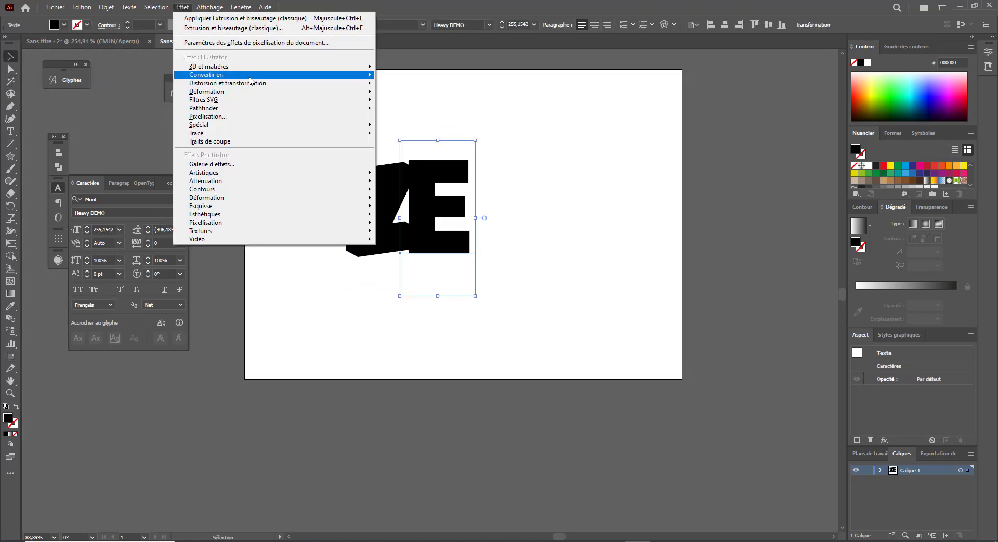
{"action": "mouse_move", "coordinate": [252, 67]}
{"action": "mouse_move", "coordinate": [413, 125]}
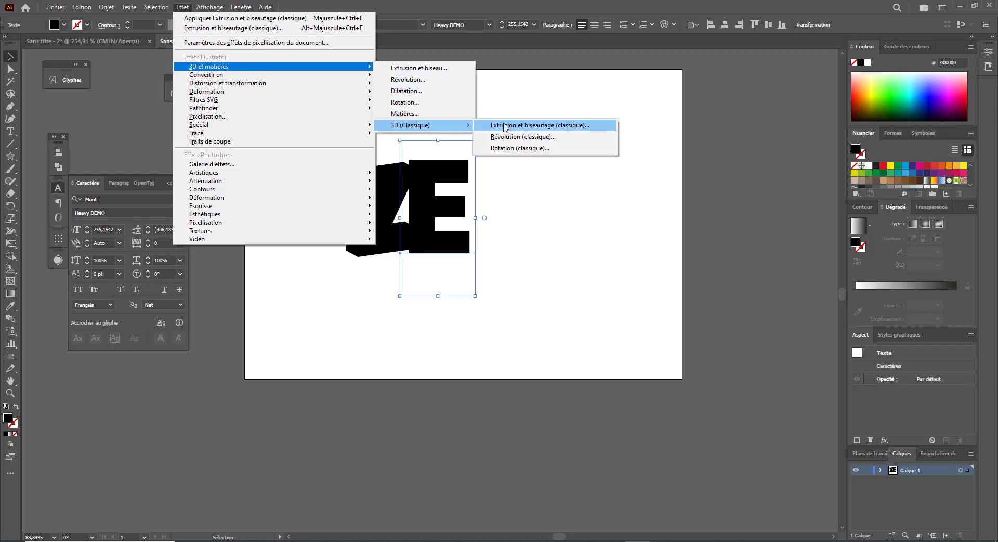
{"action": "left_click", "coordinate": [550, 127]}
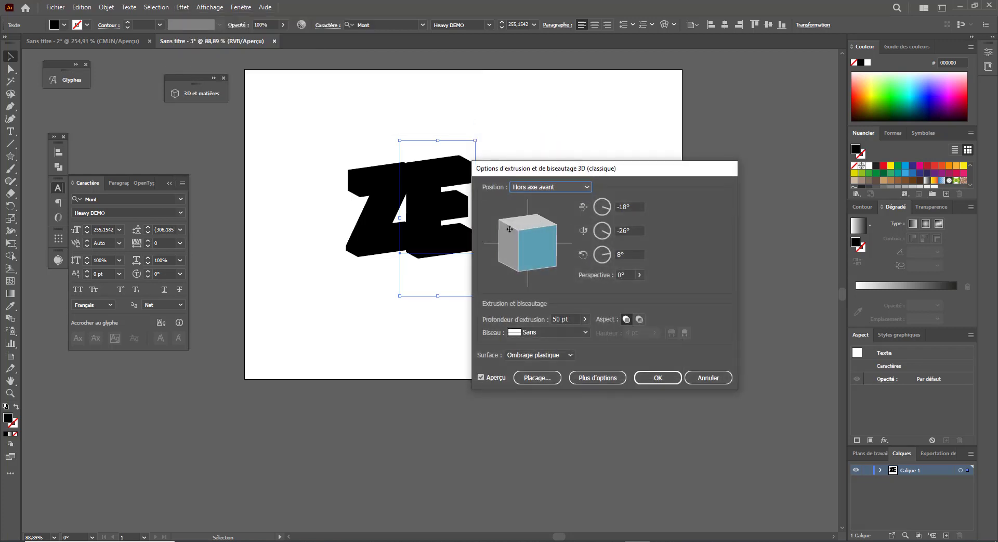
{"action": "left_click_drag", "start_coordinate": [525, 219], "coordinate": [522, 261]}
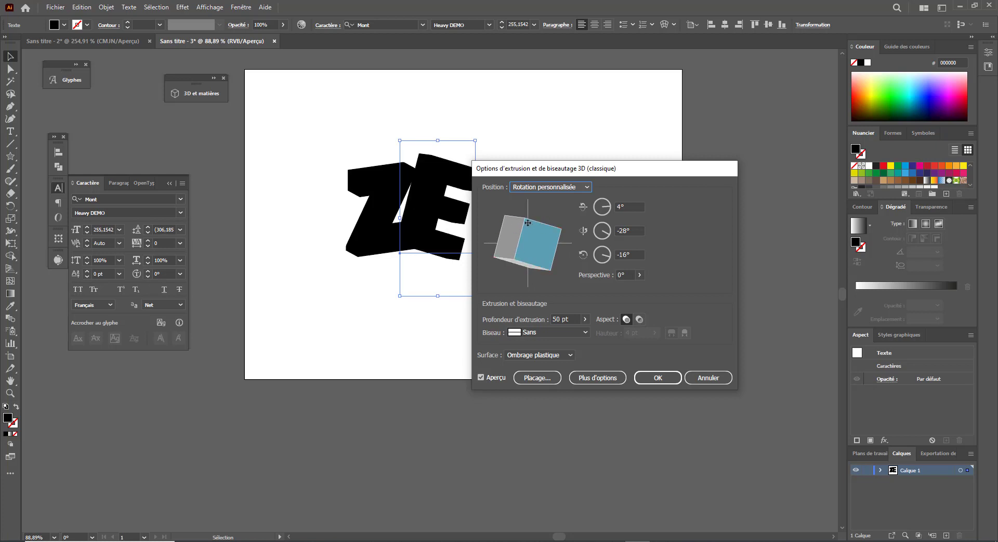
{"action": "left_click_drag", "start_coordinate": [525, 219], "coordinate": [521, 222]}
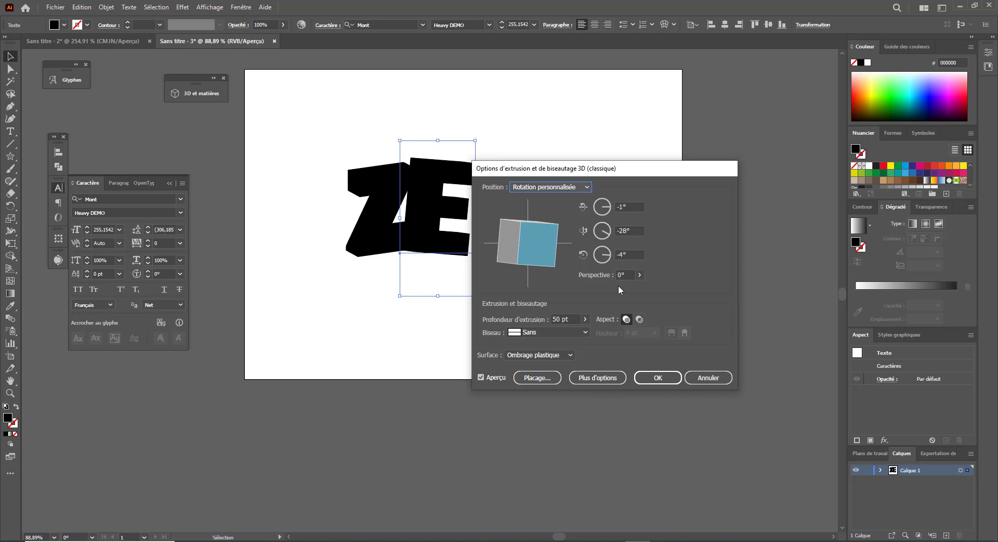
{"action": "left_click", "coordinate": [658, 378]}
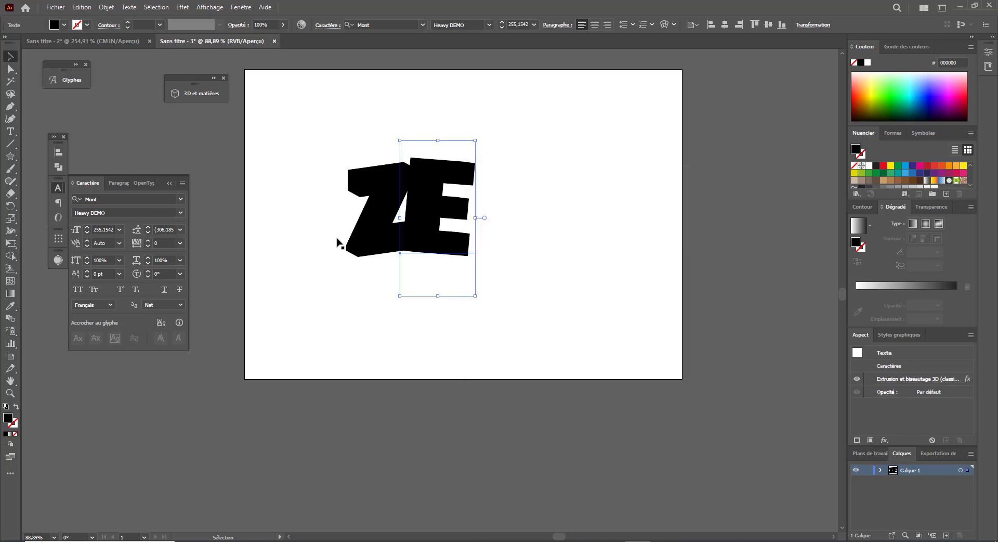
- Add the letter "N" as separate text, enlarge it to about 207 pt and place it overlapping the E's right edge
{"action": "key", "text": "t"}
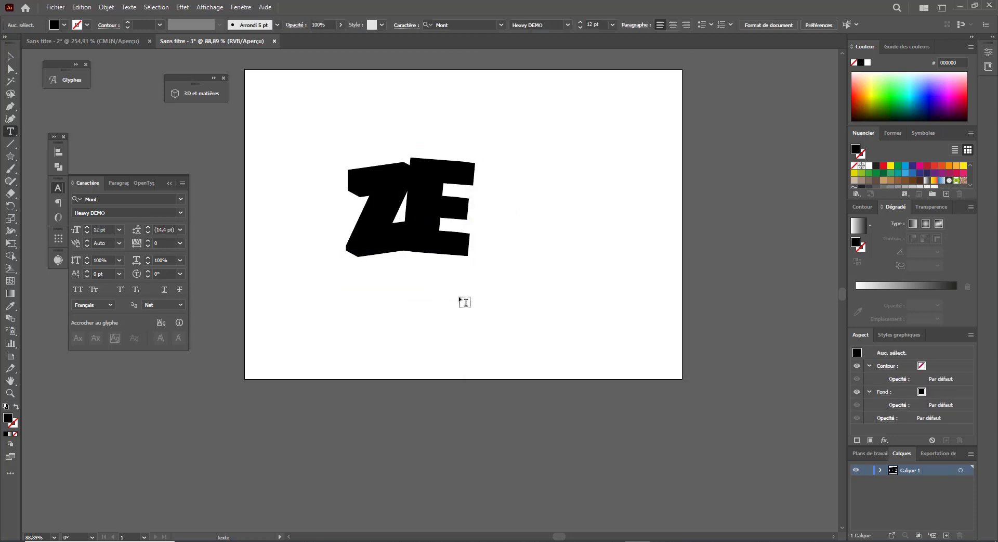
{"action": "left_click", "coordinate": [458, 295]}
{"action": "type", "text": "N"}
{"action": "key", "text": "Escape"}
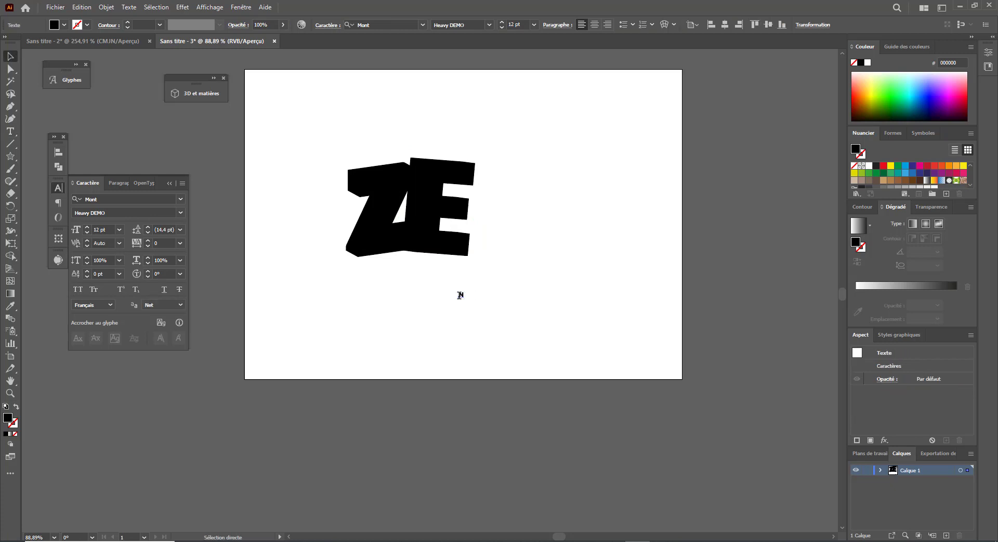
{"action": "left_click_drag", "start_coordinate": [466, 292], "coordinate": [541, 172]}
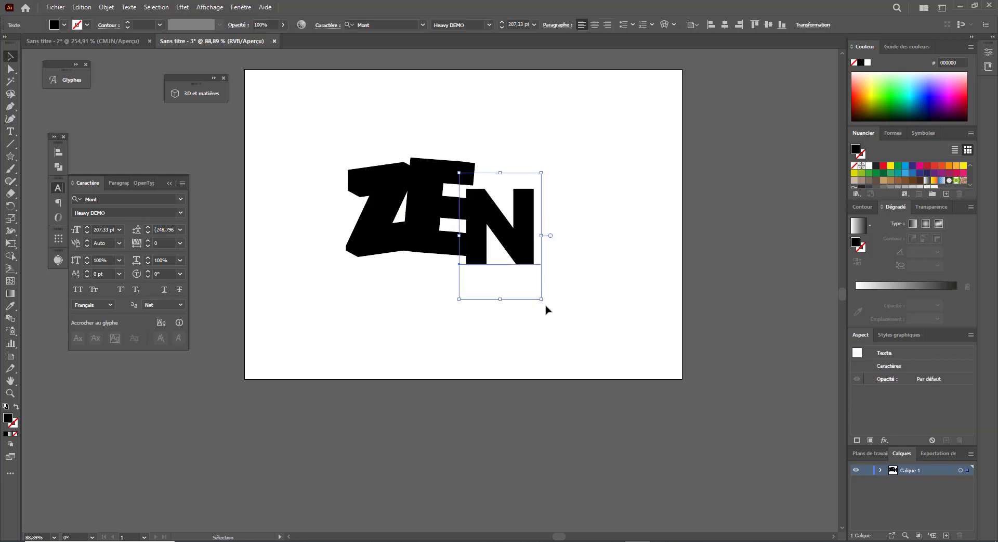
{"action": "left_click_drag", "start_coordinate": [546, 309], "coordinate": [492, 298]}
{"action": "key", "text": "ctrl+z"}
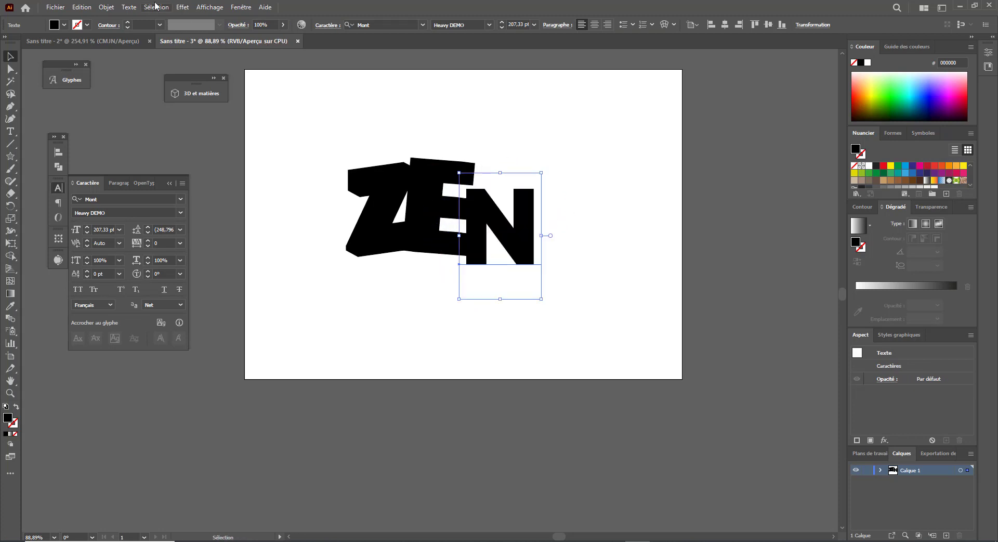
- Apply the classic 3D Extrude & Bevel effect to the N with rotations of -12°, -34° and -4° and 50 pt depth
{"action": "left_click", "coordinate": [182, 7]}
{"action": "mouse_move", "coordinate": [305, 67]}
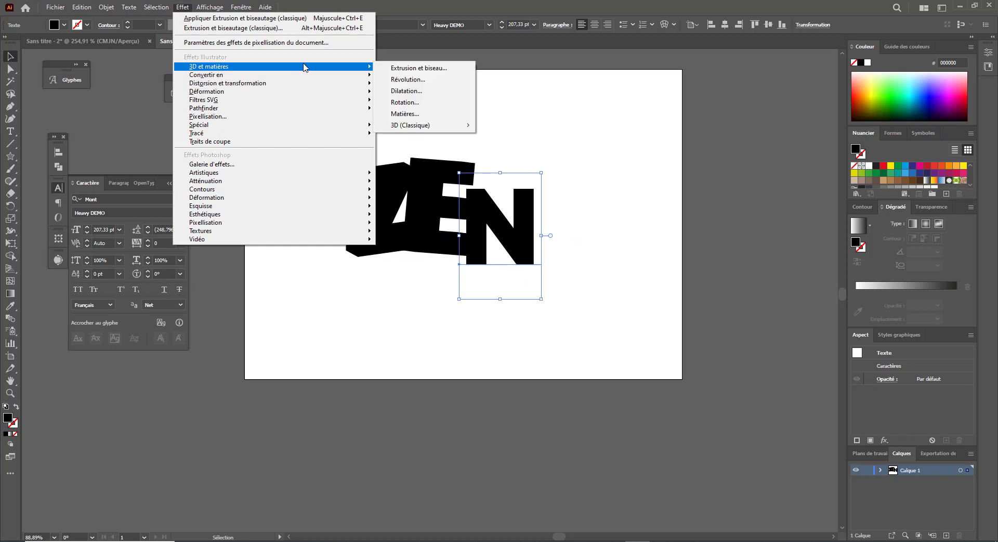
{"action": "mouse_move", "coordinate": [455, 126]}
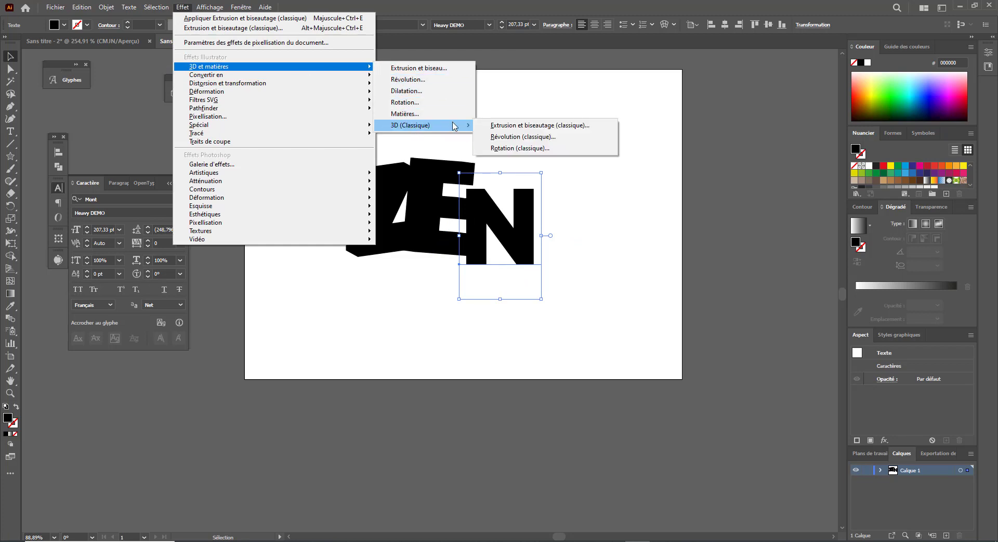
{"action": "left_click", "coordinate": [516, 127]}
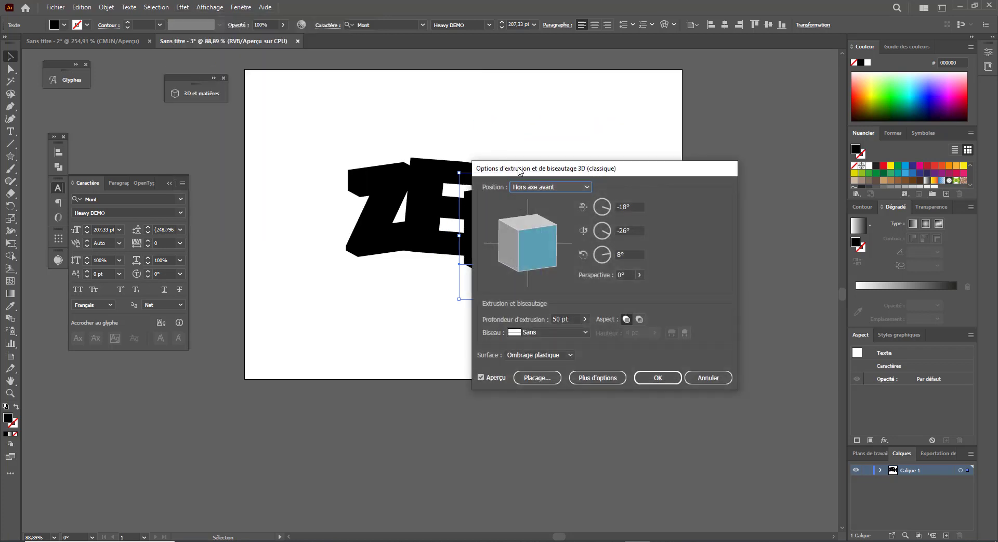
{"action": "left_click_drag", "start_coordinate": [629, 252], "coordinate": [633, 210]}
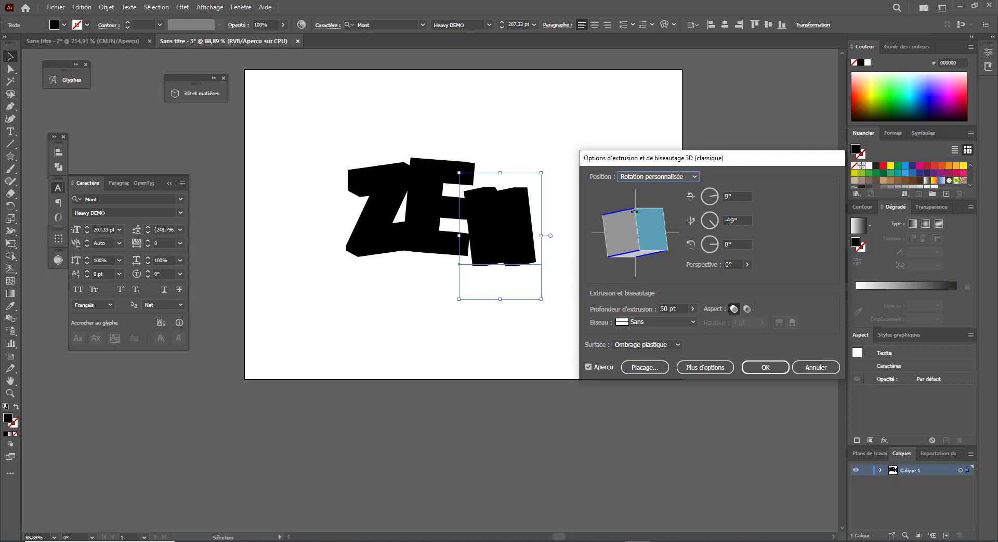
{"action": "mouse_move", "coordinate": [667, 250]}
{"action": "left_mouse_down"}
{"action": "mouse_move", "coordinate": [656, 267]}
{"action": "mouse_move", "coordinate": [632, 234]}
{"action": "mouse_move", "coordinate": [654, 237]}
{"action": "left_mouse_up"}
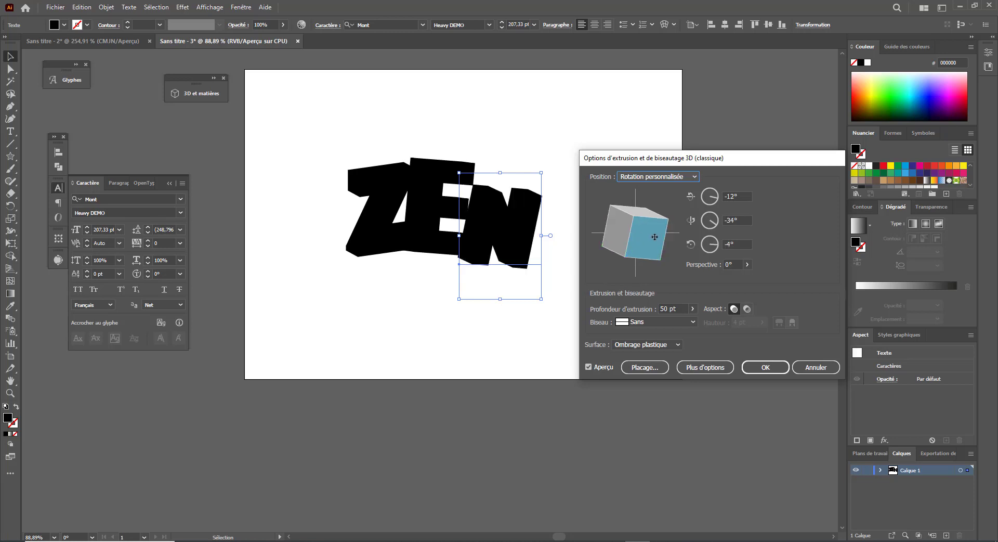
{"action": "left_click", "coordinate": [765, 367]}
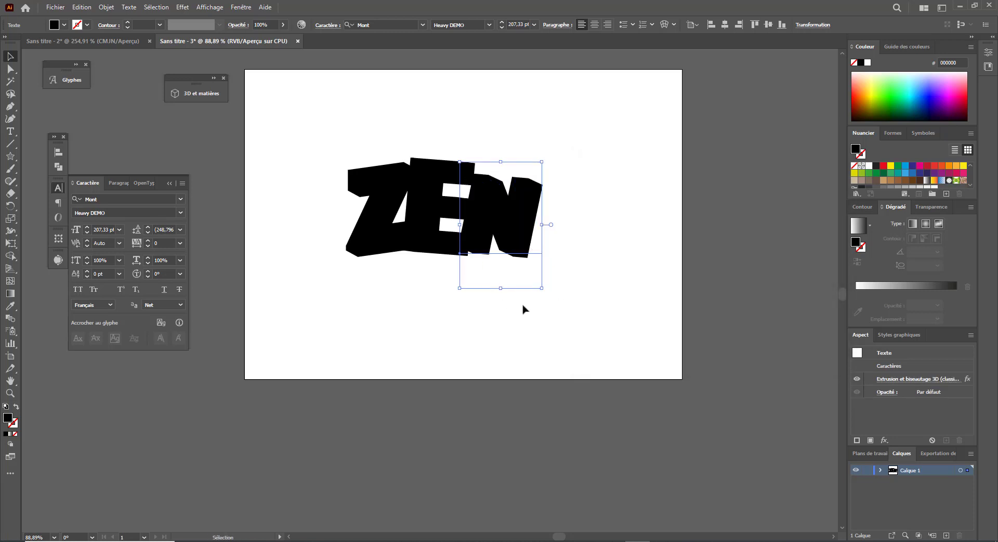
- Tilt the Z slightly counterclockwise and nudge the E a little to the right to tighten the lettering
{"action": "left_click", "coordinate": [387, 296]}
{"action": "left_click", "coordinate": [368, 220]}
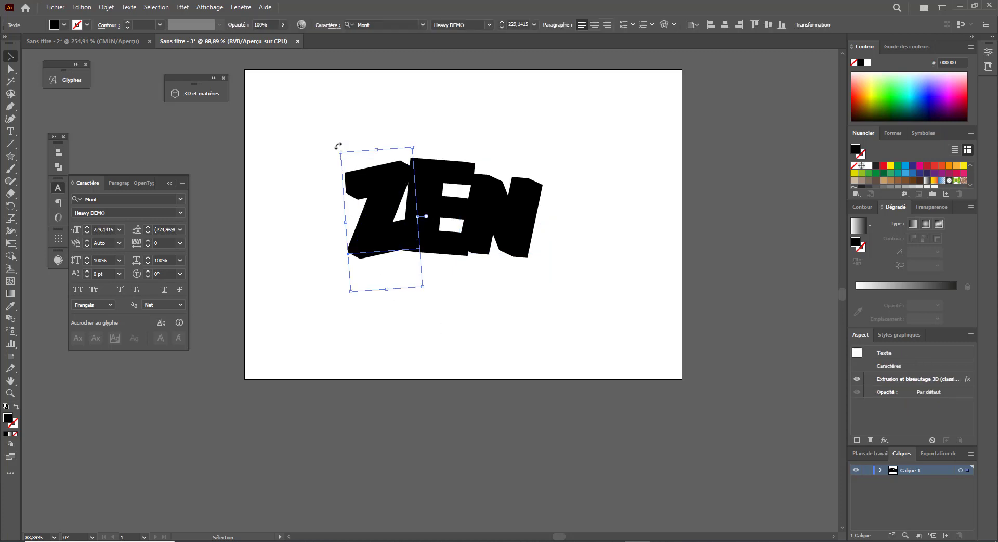
{"action": "left_click", "coordinate": [441, 204]}
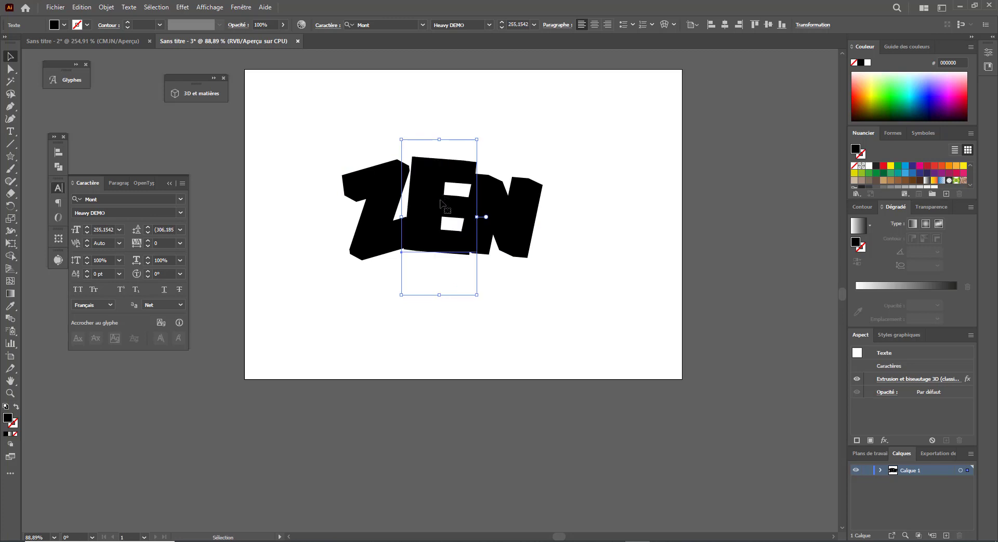
- Convert all three letters to outlines and expand their 3D appearance into separate editable faces
{"action": "left_click_drag", "start_coordinate": [325, 143], "coordinate": [557, 301]}
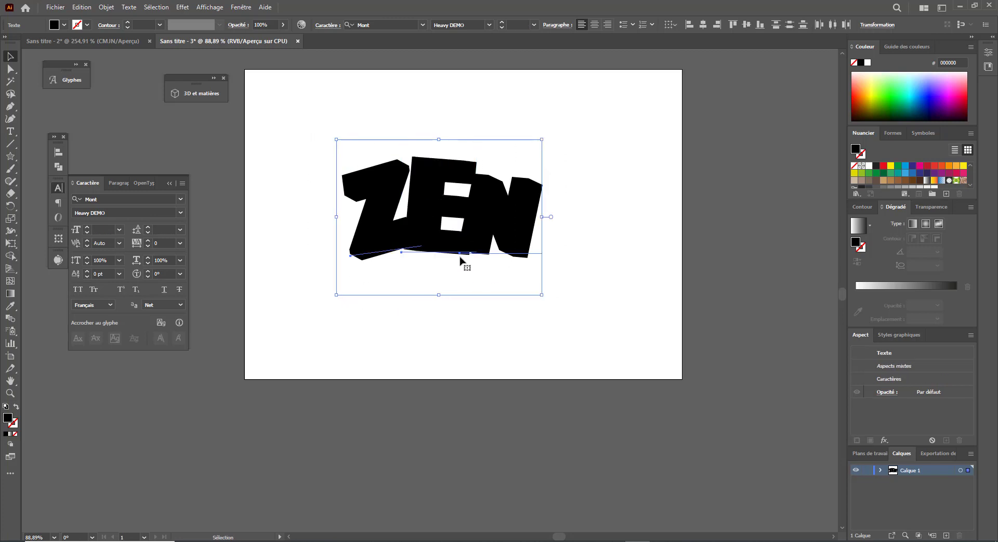
{"action": "key", "text": "ctrl+shift+o"}
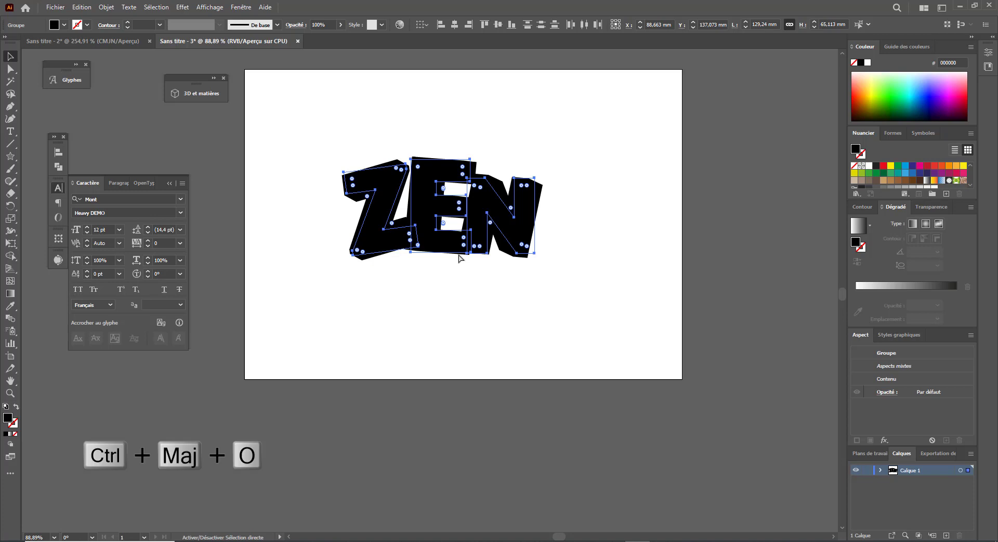
{"action": "left_click", "coordinate": [105, 8]}
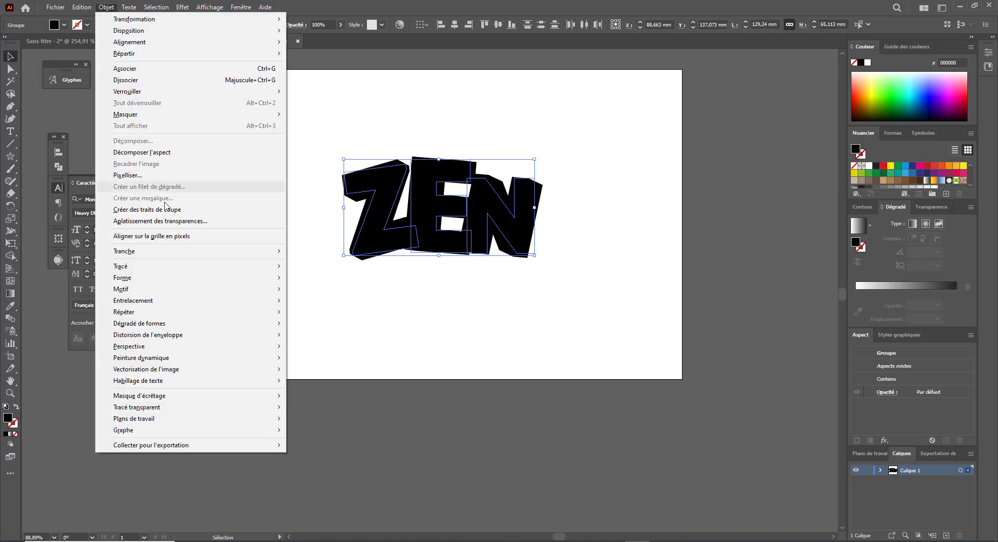
{"action": "left_click", "coordinate": [169, 152]}
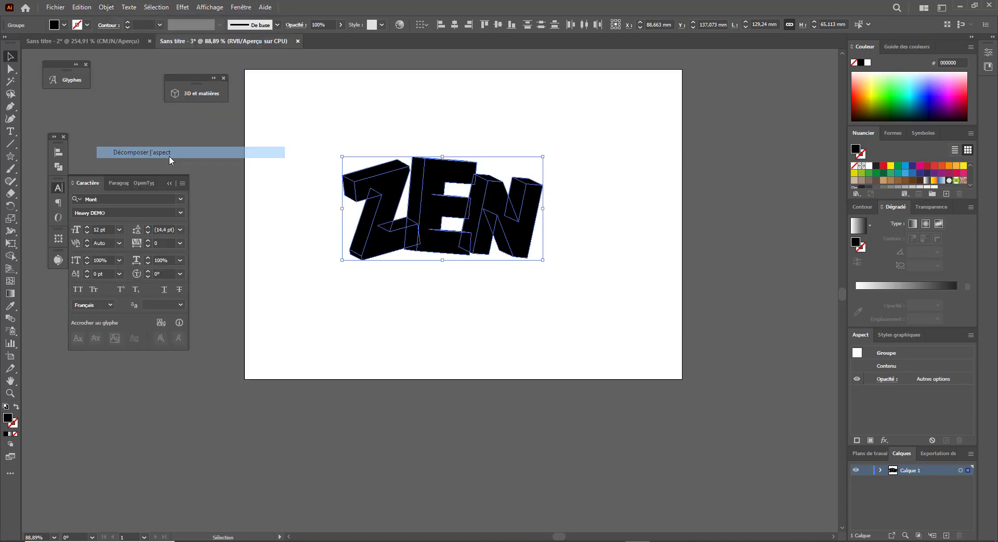
{"action": "left_click", "coordinate": [419, 263]}
{"action": "key", "text": "z"}
{"action": "left_click_drag", "start_coordinate": [534, 290], "coordinate": [597, 281]}
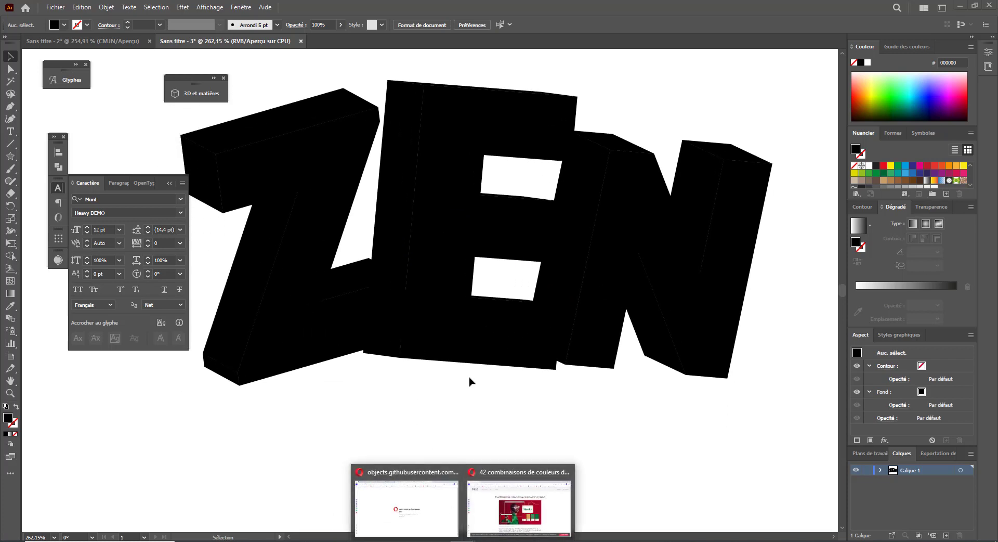
- Switch to the browser, find the "Bordeaux et pêche" palette on the colour combinations page and copy its image
{"action": "left_click", "coordinate": [514, 506]}
{"action": "scroll", "coordinate": [441, 329], "scroll_direction": "down", "scroll_amount": 5}
{"action": "scroll", "coordinate": [440, 330], "scroll_direction": "down", "scroll_amount": 20}
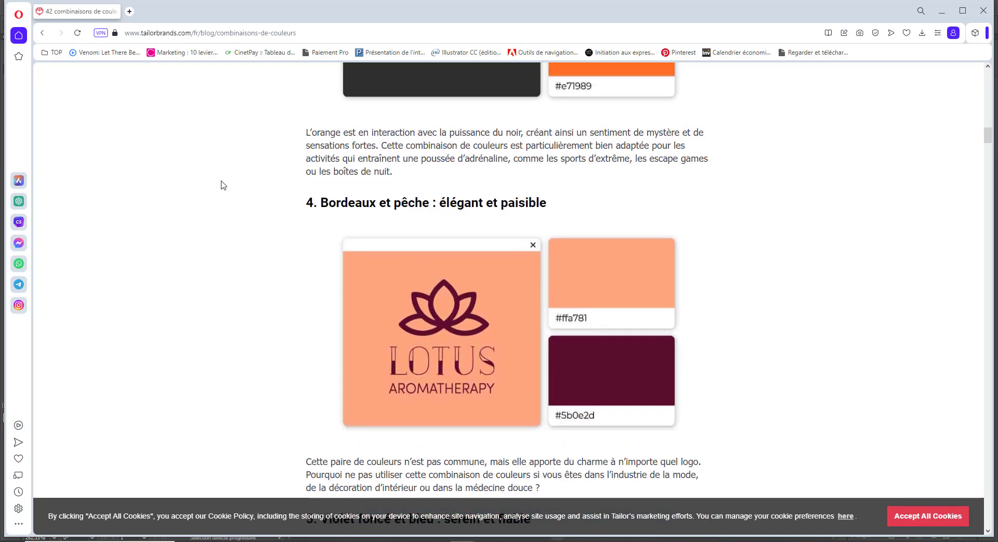
{"action": "right_click", "coordinate": [584, 387]}
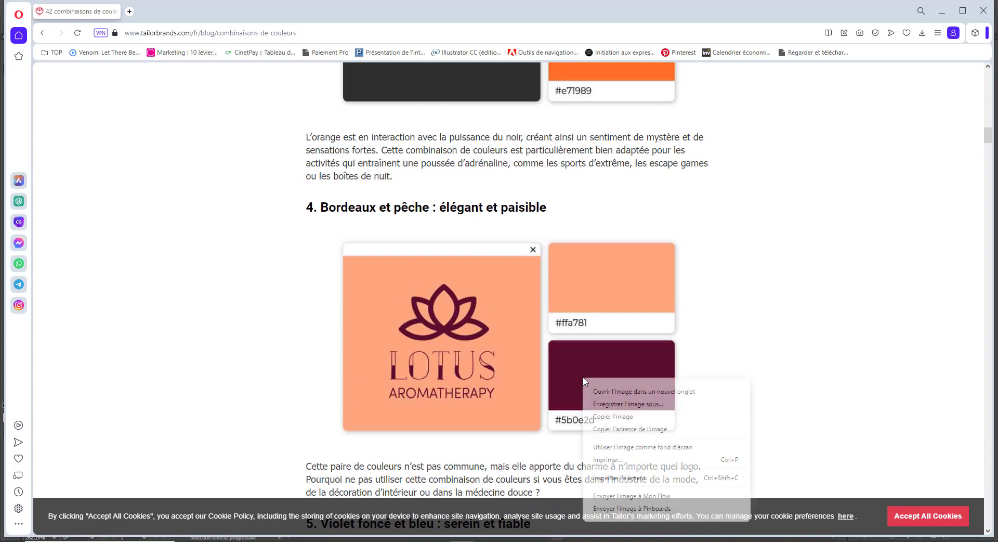
{"action": "left_click", "coordinate": [630, 423]}
- Switch back to Illustrator, paste the palette image and place it over the artboard's lower-left corner, clear of the lettering
{"action": "key", "text": "alt+Tab"}
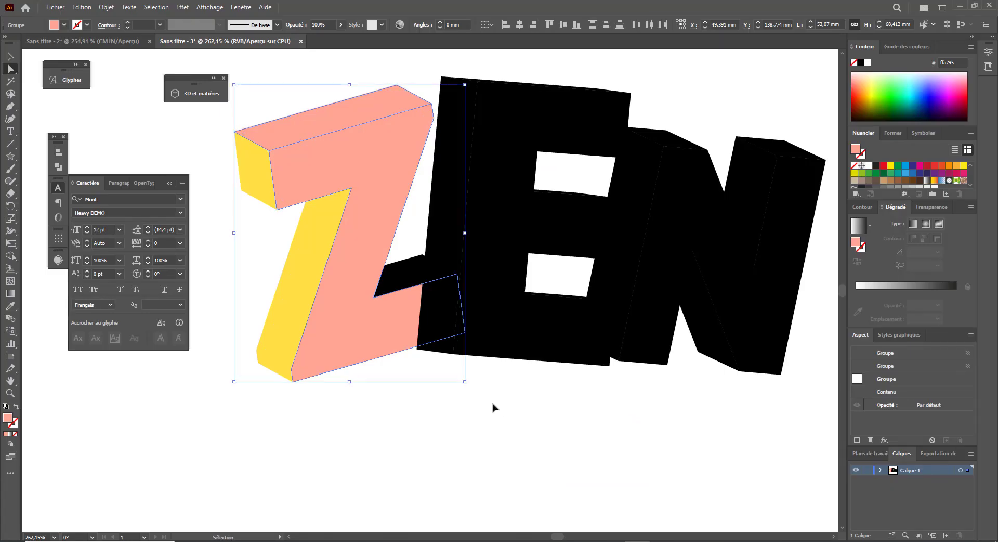
{"action": "key", "text": "ctrl+v"}
{"action": "scroll", "coordinate": [430, 345], "scroll_direction": "down", "scroll_amount": 5}
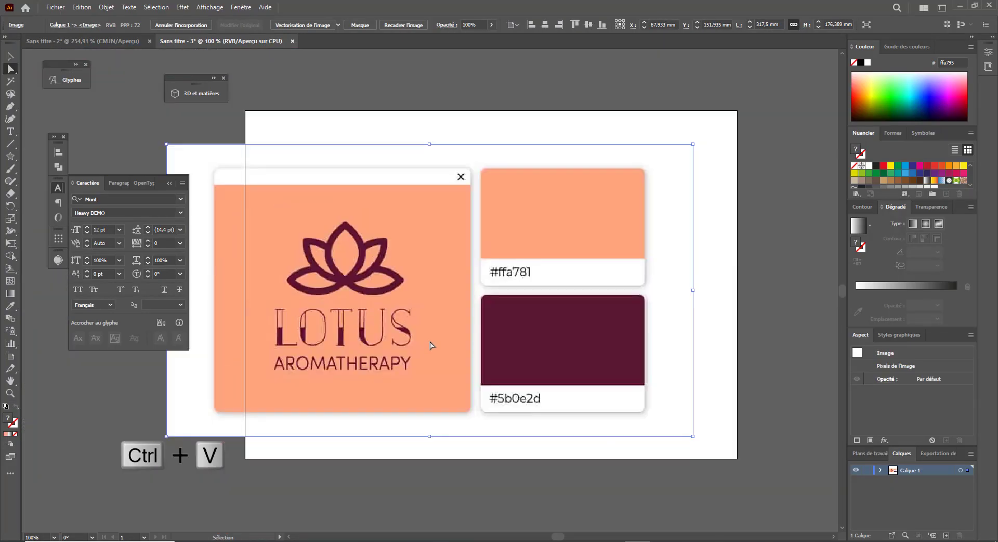
{"action": "left_click_drag", "start_coordinate": [418, 337], "coordinate": [174, 447]}
{"action": "left_click_drag", "start_coordinate": [314, 411], "coordinate": [435, 393]}
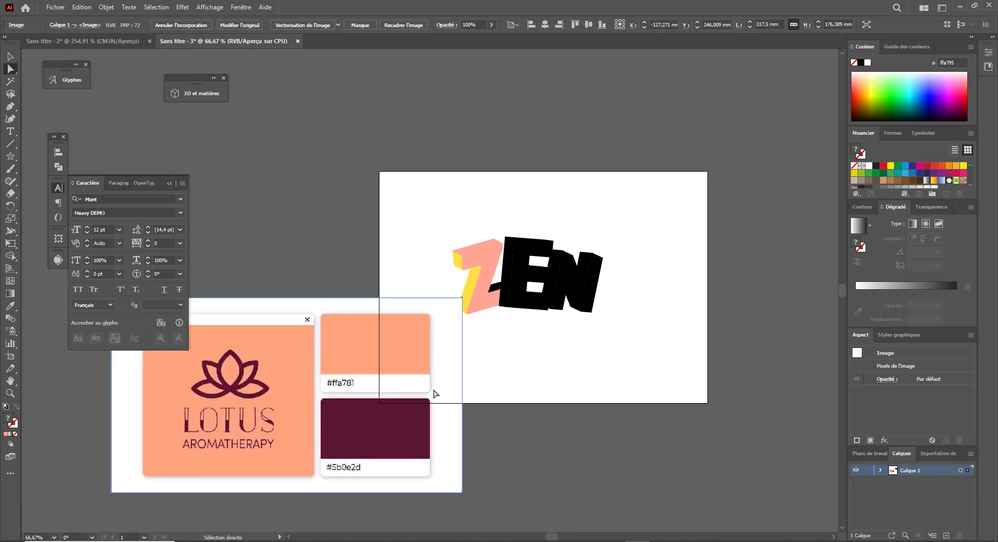
- Fill the Z's front face and upper top face with the burgundy sampled from the palette's #5b0e2d swatch
{"action": "left_click", "coordinate": [478, 281]}
{"action": "key", "text": "i"}
{"action": "left_click", "coordinate": [403, 424]}
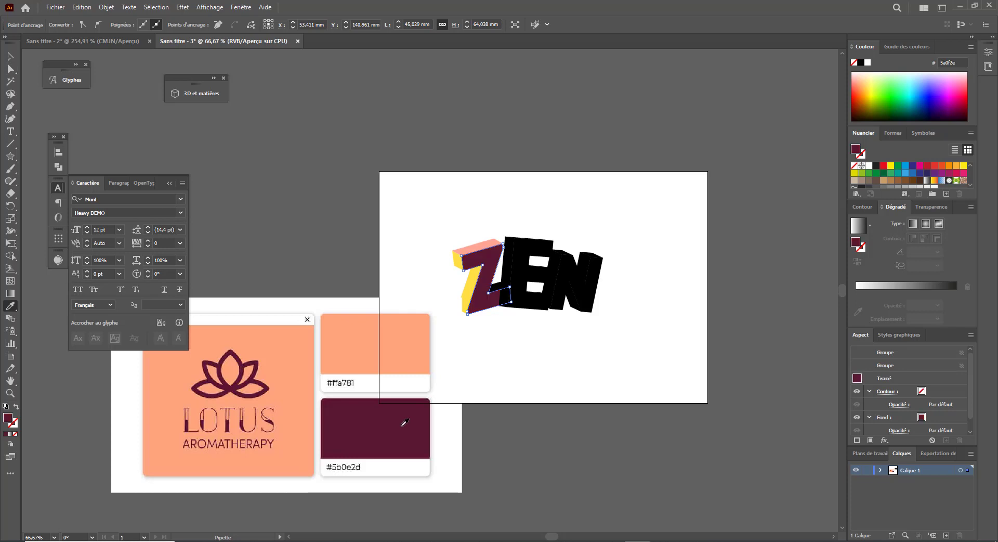
{"action": "key", "text": "z"}
{"action": "key", "text": "a"}
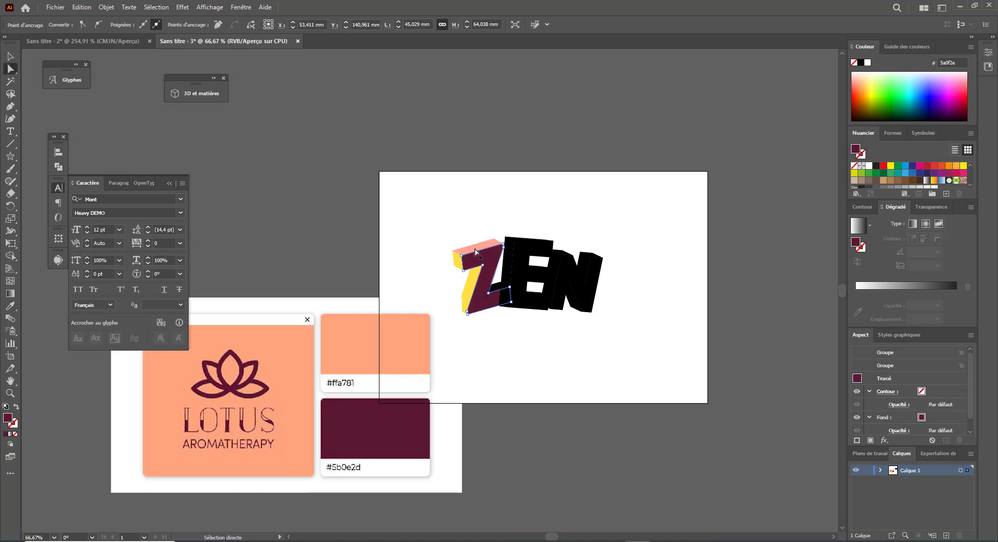
{"action": "left_click", "coordinate": [474, 249]}
{"action": "key", "text": "i"}
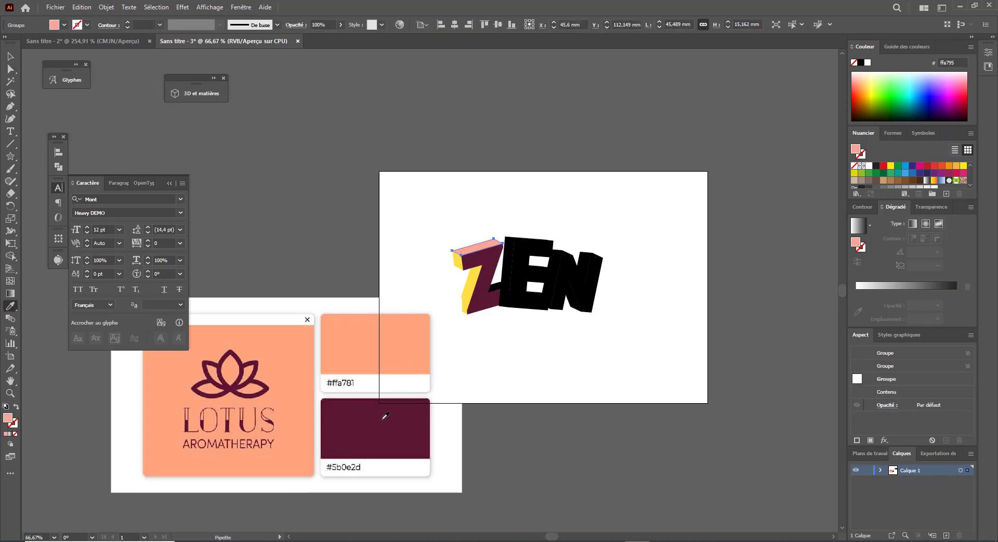
{"action": "left_click", "coordinate": [384, 416]}
- Move the palette image farther left so that it only slightly overlaps the artboard
{"action": "key", "text": "v"}
{"action": "left_click", "coordinate": [531, 394]}
{"action": "left_click_drag", "start_coordinate": [400, 402], "coordinate": [337, 399]}
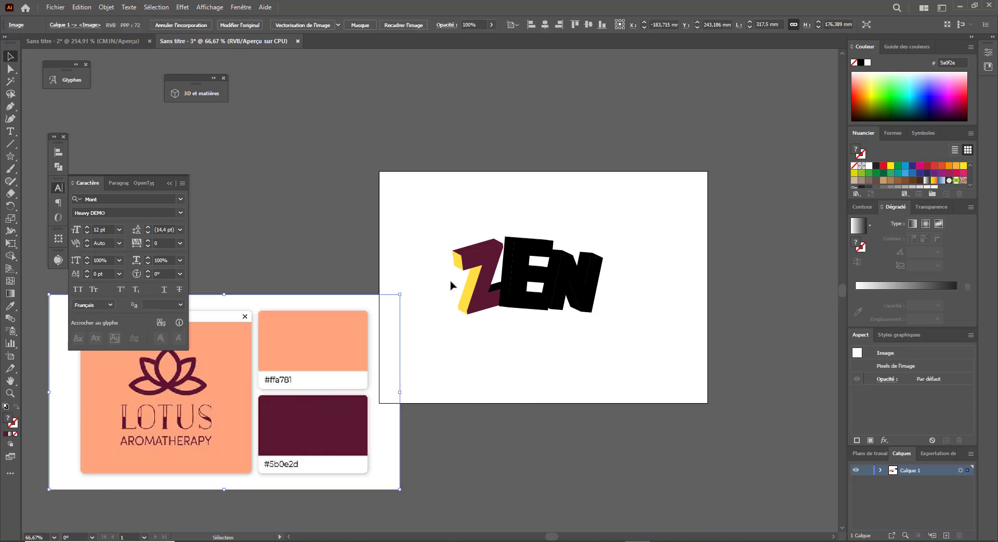
- Fill the Z's two yellow left side faces with the peach sampled from the palette's #ffa781 swatch
{"action": "left_click", "coordinate": [467, 296]}
{"action": "left_click", "coordinate": [467, 308]}
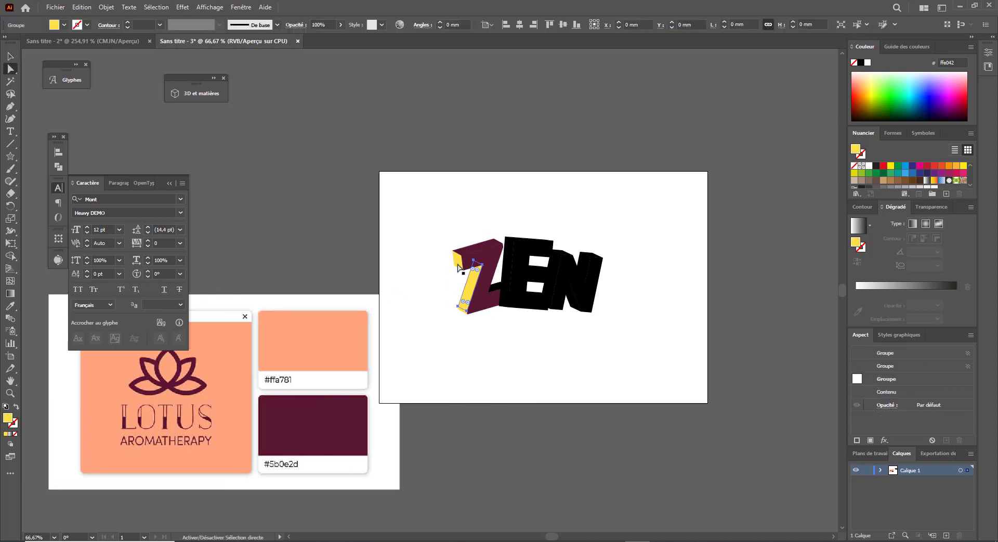
{"action": "key", "text": "i"}
{"action": "left_click", "coordinate": [323, 333]}
{"action": "key", "text": "v"}
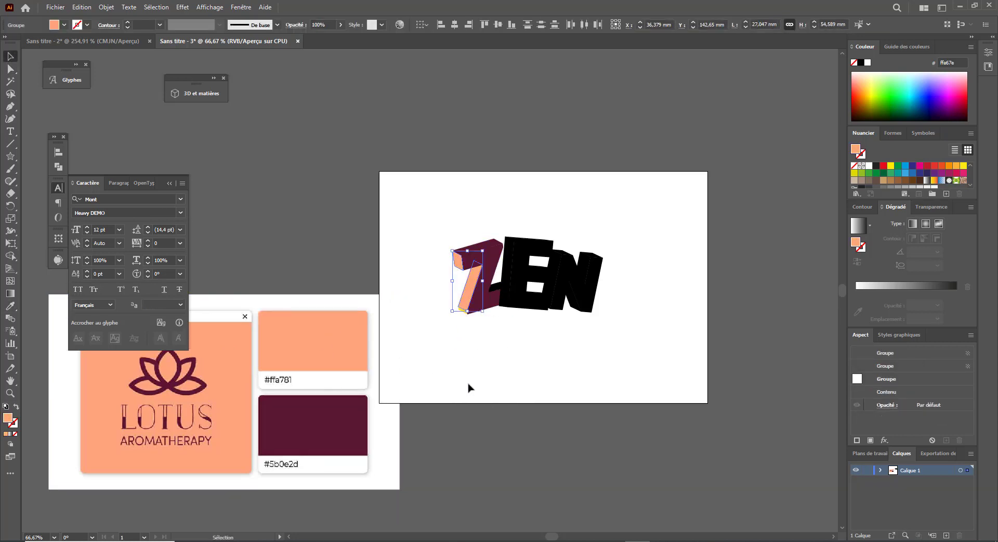
- Recolour the remaining small yellow face at the Z's bottom-left corner with the palette's #ffa781 peach
{"action": "left_click", "coordinate": [468, 385]}
{"action": "left_click_drag", "start_coordinate": [441, 292], "coordinate": [568, 406]}
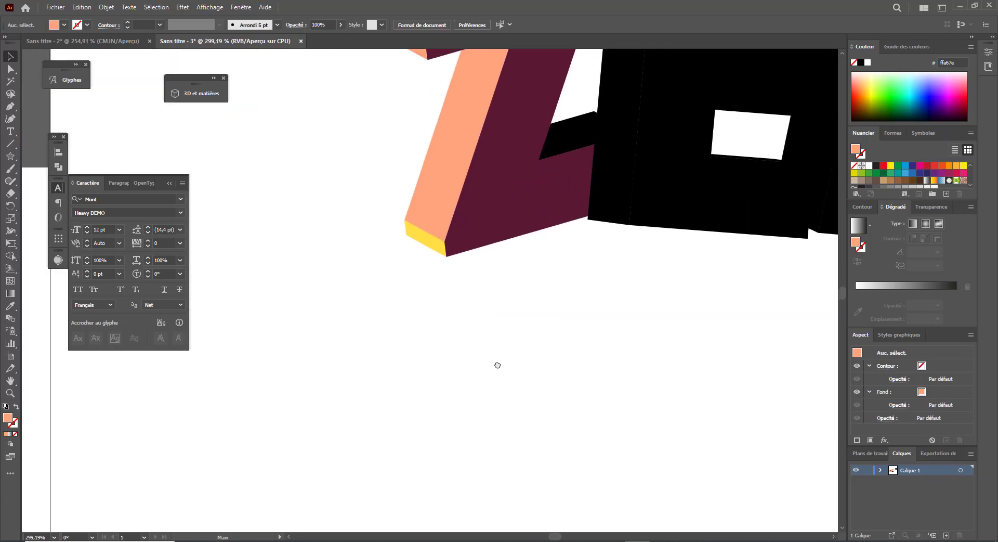
{"action": "left_click", "coordinate": [446, 292]}
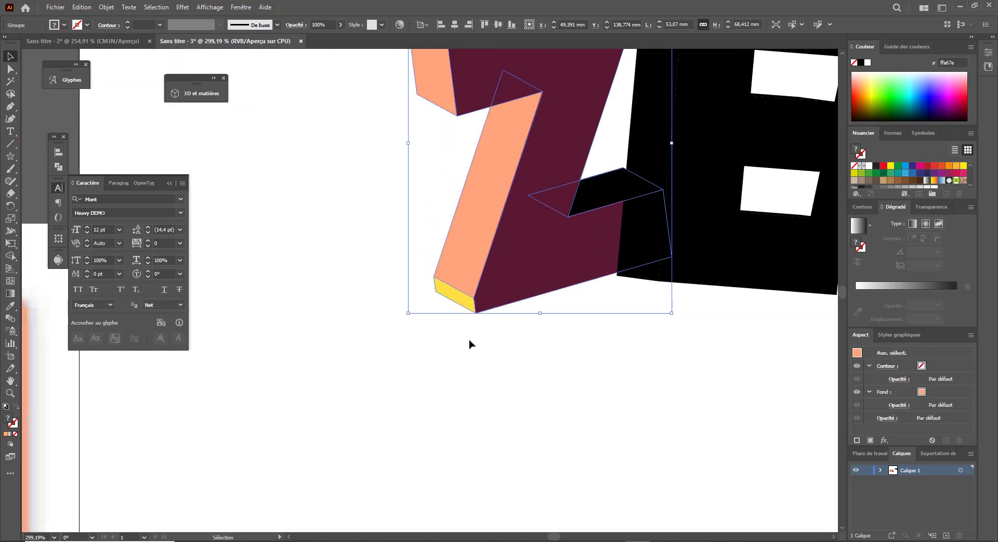
{"action": "key", "text": "a"}
{"action": "left_click", "coordinate": [453, 296]}
{"action": "key", "text": "ctrl+1"}
{"action": "key", "text": "ctrl+minus"}
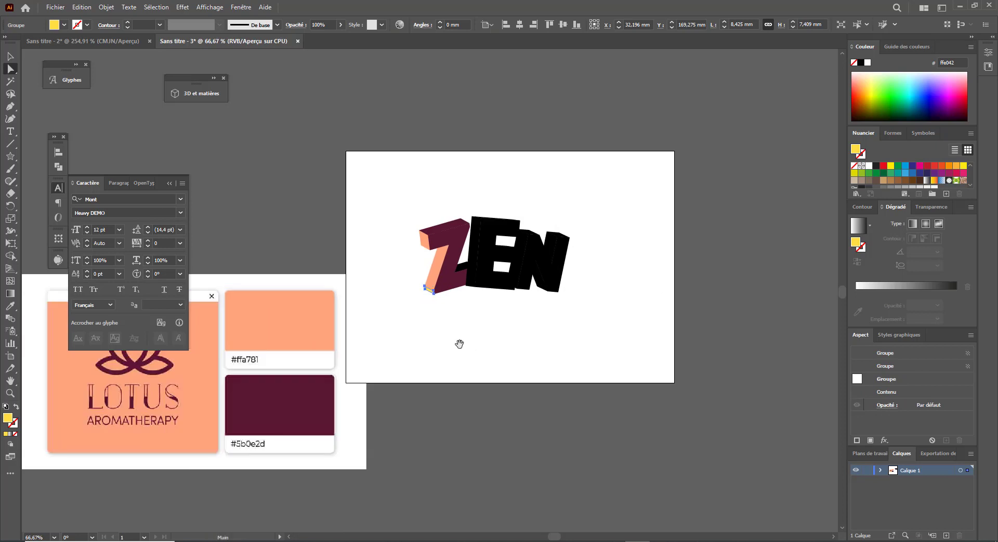
{"action": "key", "text": "i"}
{"action": "left_click", "coordinate": [330, 336]}
{"action": "key", "text": "v"}
{"action": "left_click", "coordinate": [450, 370]}
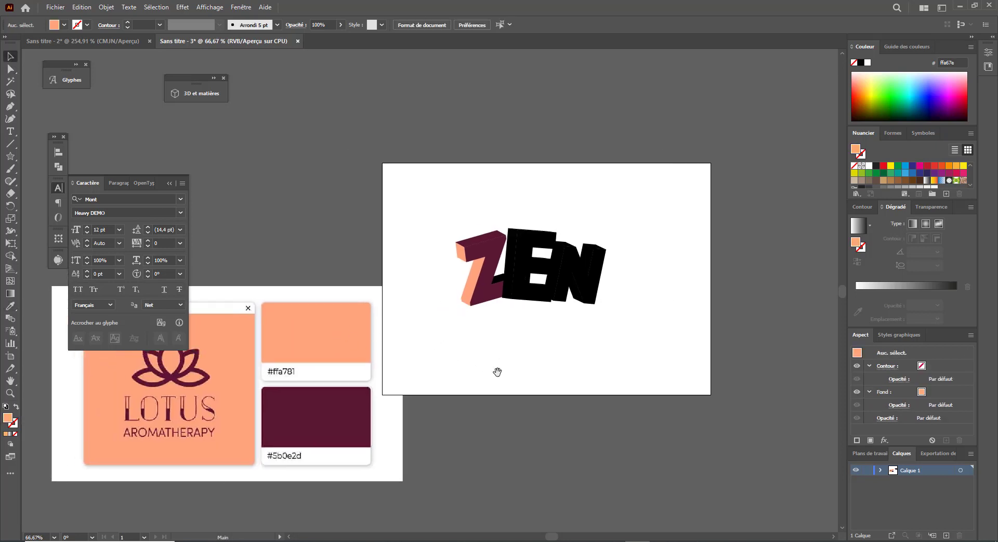
- Fill the side faces of the E and the N with the peach sampled from the Z's side
{"action": "left_click_drag", "start_coordinate": [498, 370], "coordinate": [489, 394]}
{"action": "key", "text": "z"}
{"action": "left_click", "coordinate": [509, 355]}
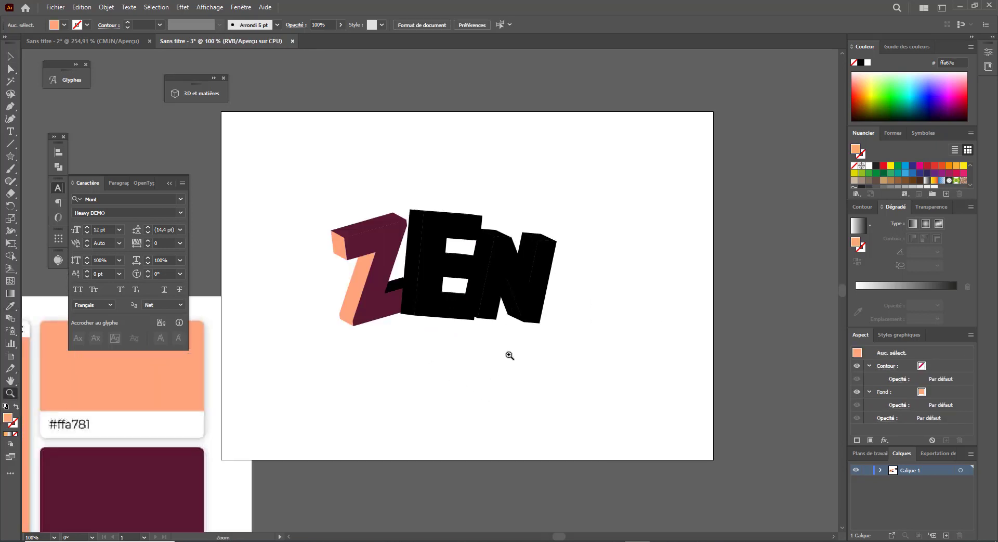
{"action": "key", "text": "a"}
{"action": "left_click", "coordinate": [416, 276]}
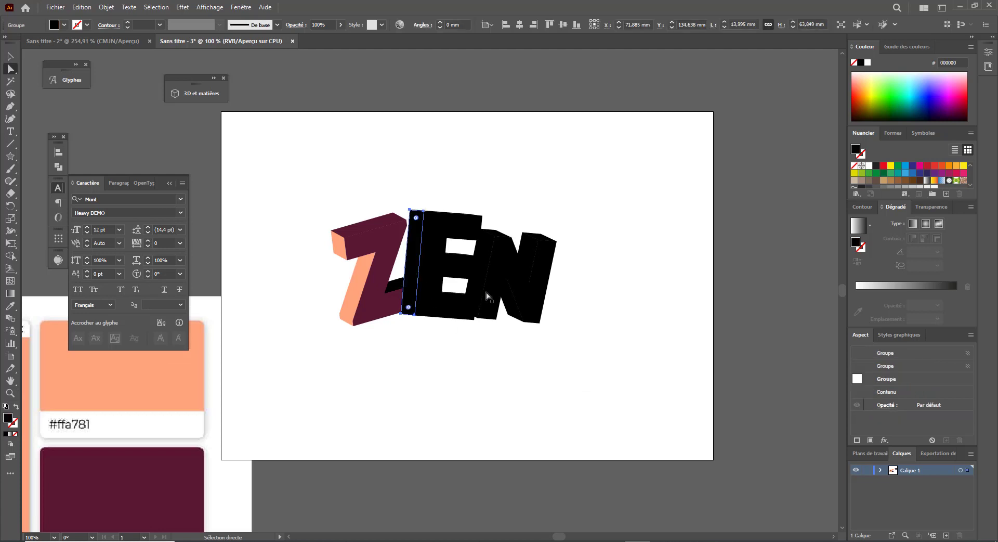
{"action": "left_click", "coordinate": [486, 252], "text": "shift"}
{"action": "left_click", "coordinate": [523, 257], "text": "shift"}
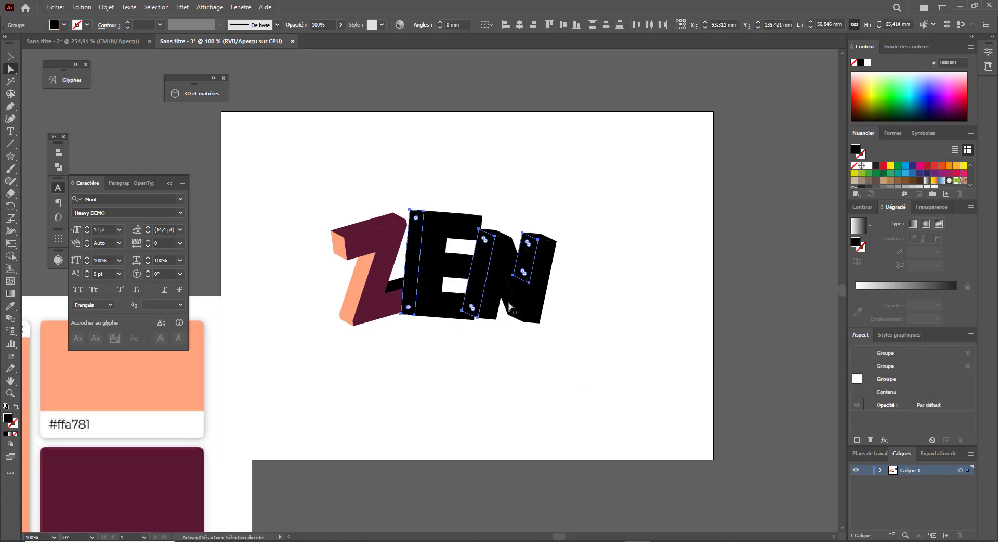
{"action": "left_click", "coordinate": [515, 310], "text": "shift"}
{"action": "key", "text": "i"}
{"action": "left_click", "coordinate": [356, 283]}
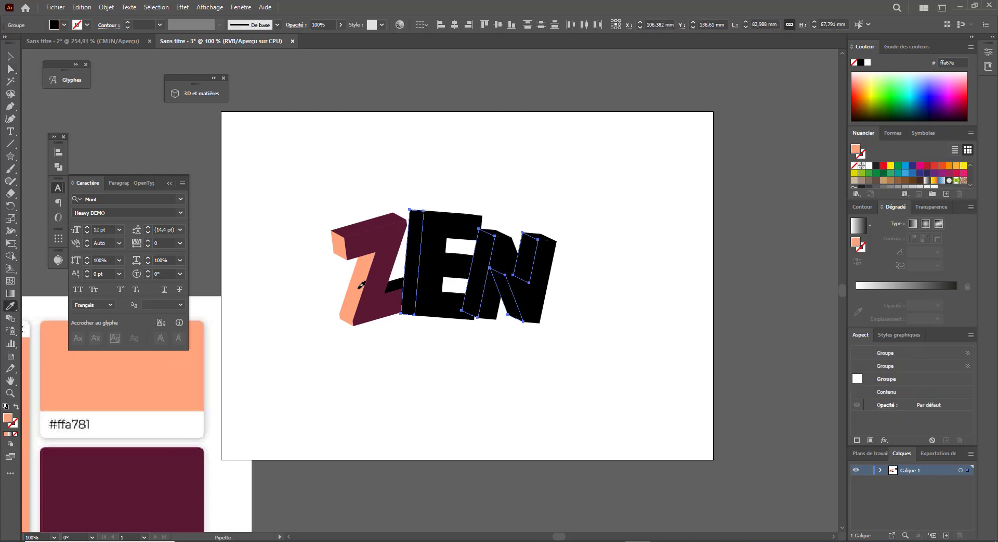
{"action": "key", "text": "v"}
{"action": "left_click", "coordinate": [433, 326]}
- Fill the E's front face and the N's front and top faces with the burgundy sampled from the Z's front
{"action": "key", "text": "a"}
{"action": "left_click", "coordinate": [444, 289]}
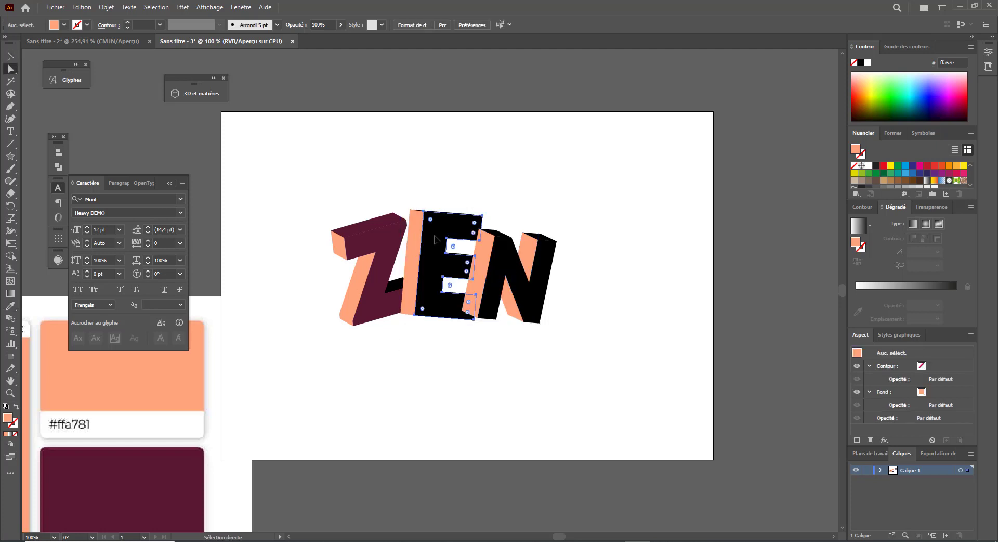
{"action": "left_click", "coordinate": [494, 232], "text": "shift"}
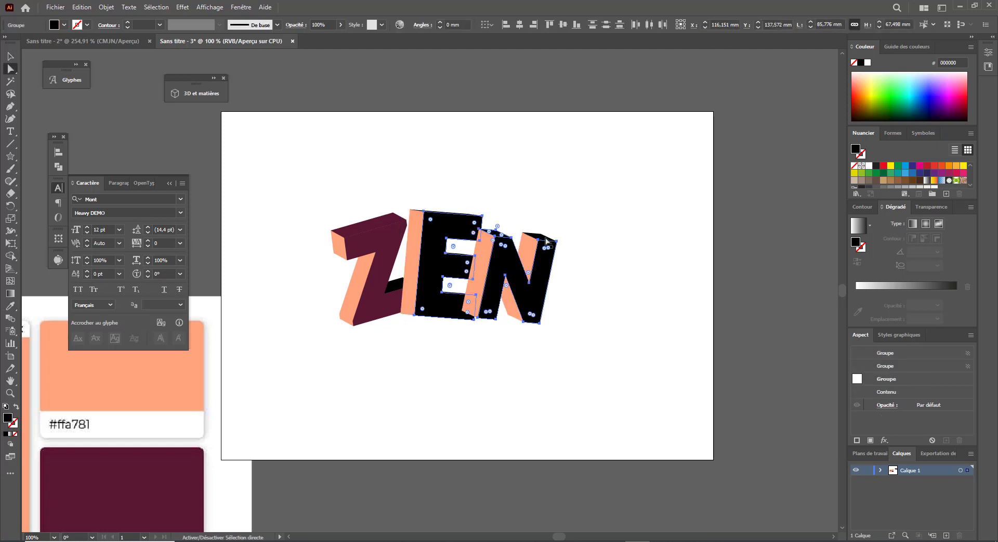
{"action": "key", "text": "i"}
{"action": "left_click", "coordinate": [372, 274]}
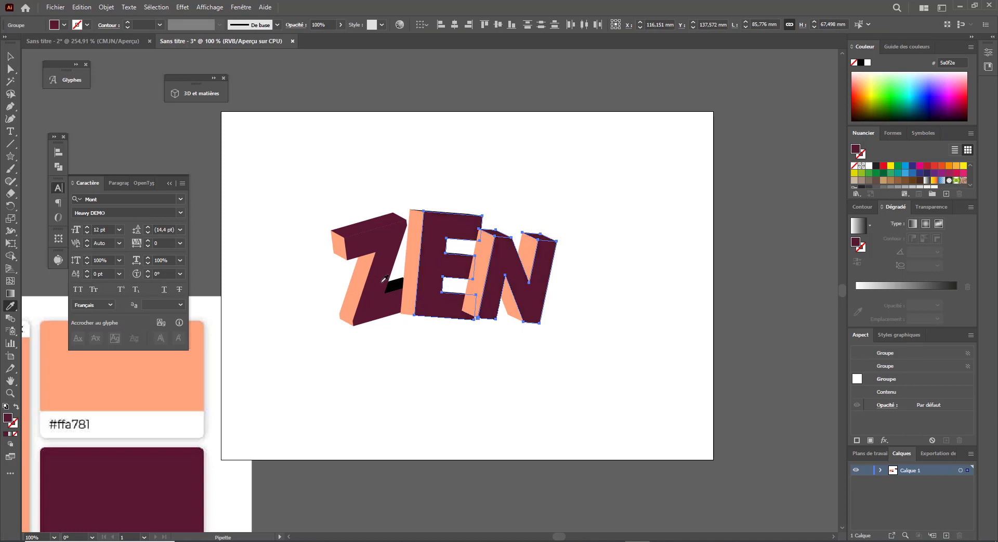
{"action": "key", "text": "v"}
{"action": "left_click", "coordinate": [439, 355]}
{"action": "scroll", "coordinate": [512, 361], "scroll_direction": "left", "scroll_amount": 3}
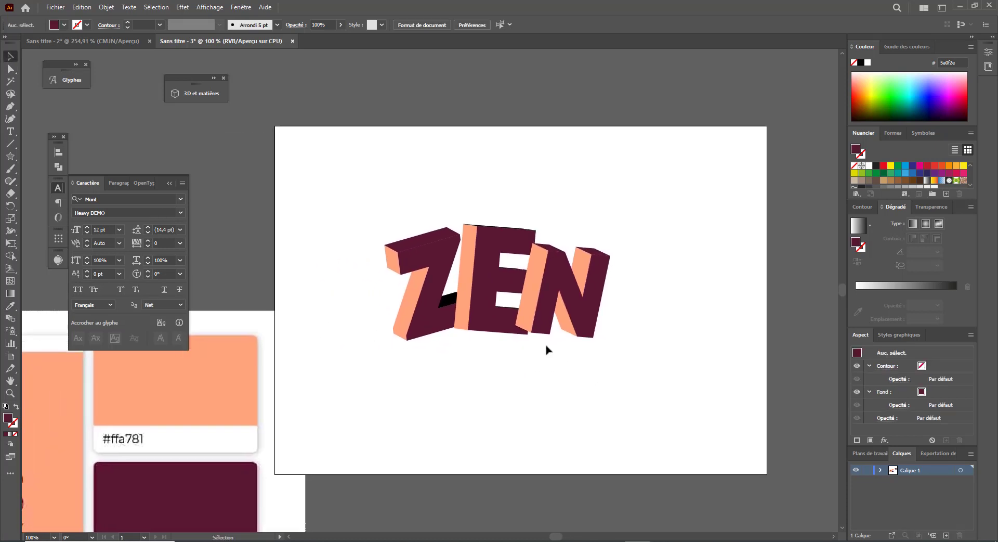
- Send the E behind the other two letters
{"action": "left_click", "coordinate": [531, 304]}
{"action": "right_click", "coordinate": [469, 307]}
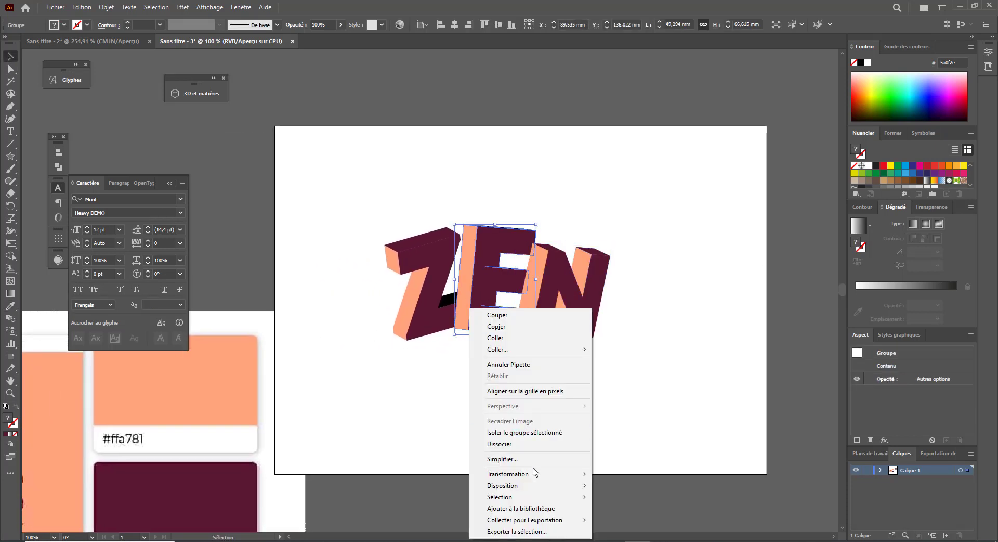
{"action": "left_click", "coordinate": [632, 524]}
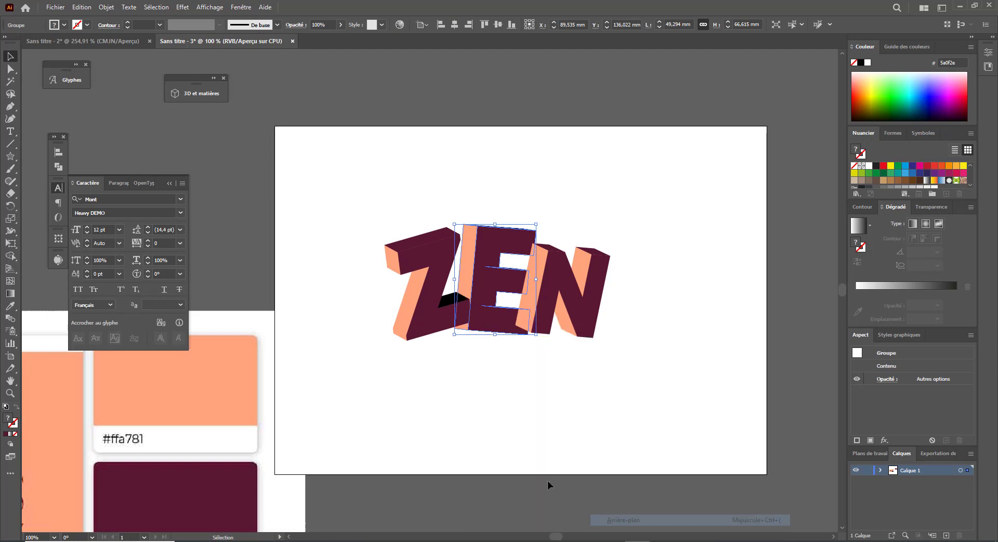
{"action": "left_click", "coordinate": [493, 363]}
- Move the N slightly closer to the E and rotate it a few degrees clockwise
{"action": "scroll", "coordinate": [492, 363], "scroll_direction": "up", "scroll_amount": 1}
{"action": "scroll", "coordinate": [492, 363], "scroll_direction": "up", "scroll_amount": 1}
{"action": "left_click", "coordinate": [549, 337]}
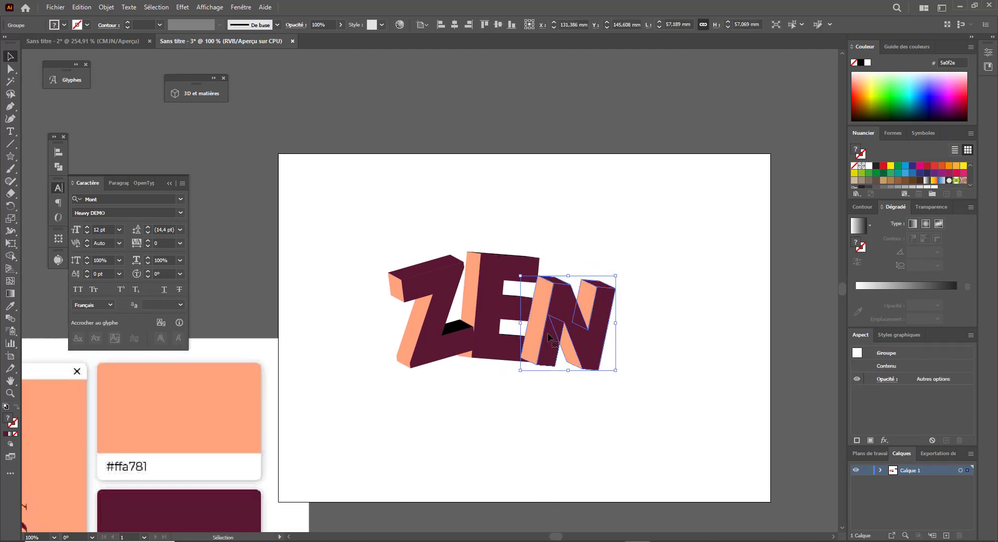
{"action": "left_click_drag", "start_coordinate": [550, 338], "coordinate": [543, 336]}
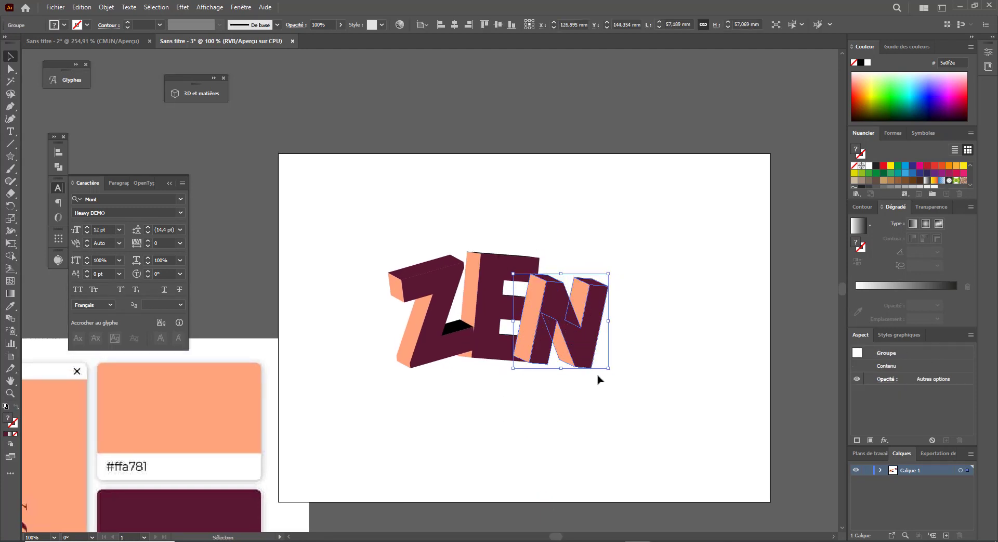
{"action": "mouse_move", "coordinate": [612, 368]}
{"action": "left_mouse_down"}
{"action": "mouse_move", "coordinate": [631, 342]}
{"action": "mouse_move", "coordinate": [611, 376]}
{"action": "left_mouse_up"}
{"action": "left_click", "coordinate": [590, 359]}
{"action": "mouse_move", "coordinate": [562, 335]}
{"action": "left_mouse_down"}
{"action": "mouse_move", "coordinate": [577, 337]}
{"action": "mouse_move", "coordinate": [566, 338]}
{"action": "left_mouse_up"}
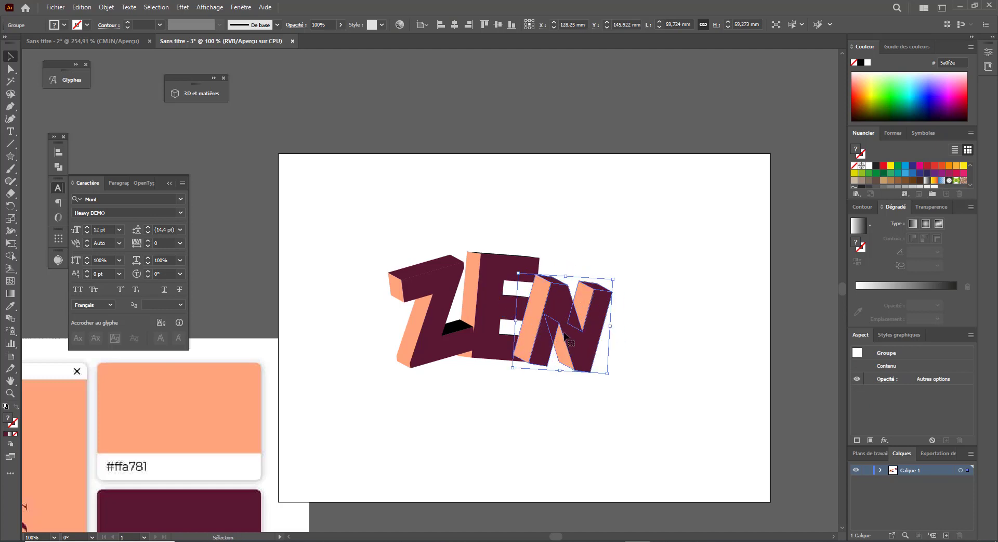
- Cut the N and paste it back in place behind the E
{"action": "key", "text": "ctrl+x"}
{"action": "key", "text": "ctrl+f"}
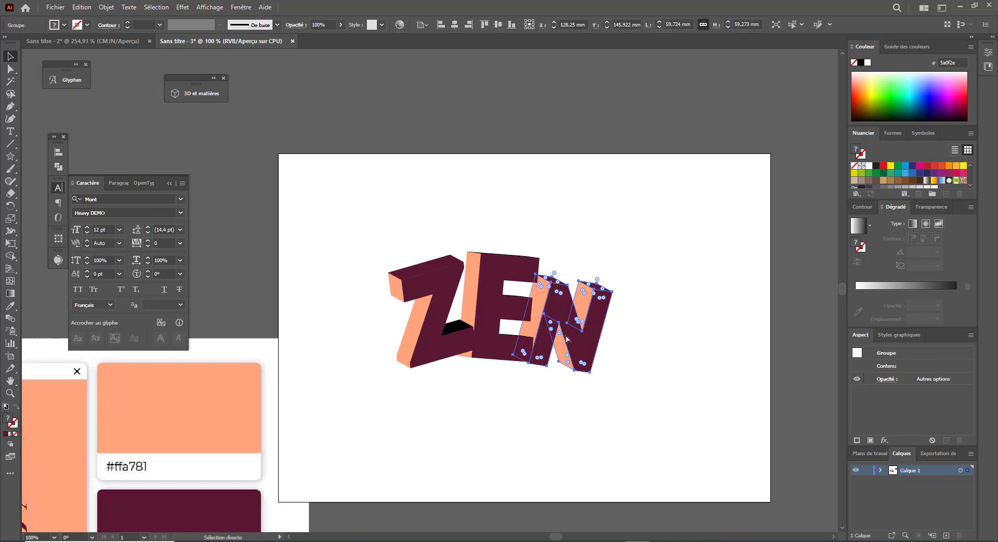
{"action": "left_click", "coordinate": [603, 397]}
- Shift the N farther under the E and enlarge it to about 69 mm wide
{"action": "mouse_move", "coordinate": [590, 344]}
{"action": "left_mouse_down"}
{"action": "mouse_move", "coordinate": [580, 334]}
{"action": "mouse_move", "coordinate": [586, 349]}
{"action": "left_mouse_up"}
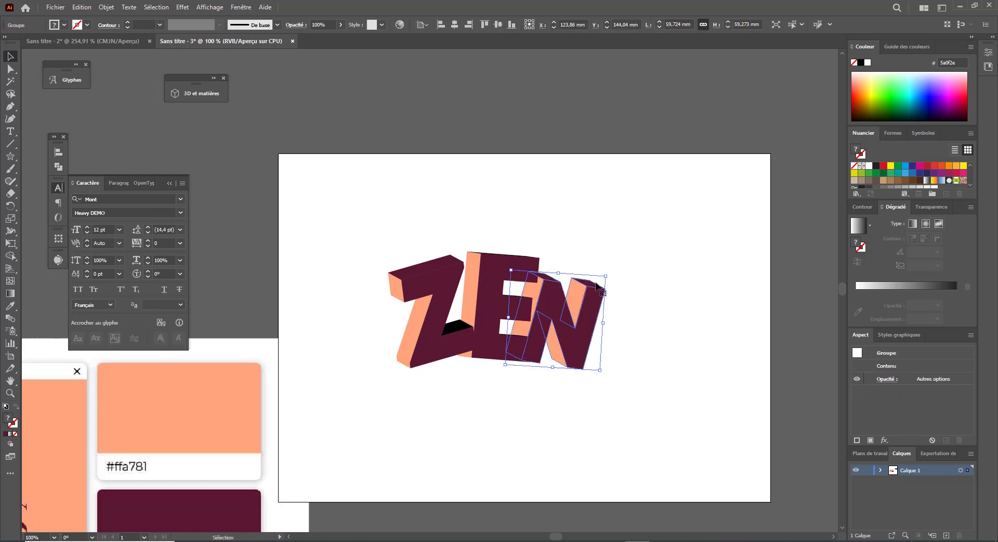
{"action": "left_click_drag", "start_coordinate": [605, 274], "coordinate": [595, 295]}
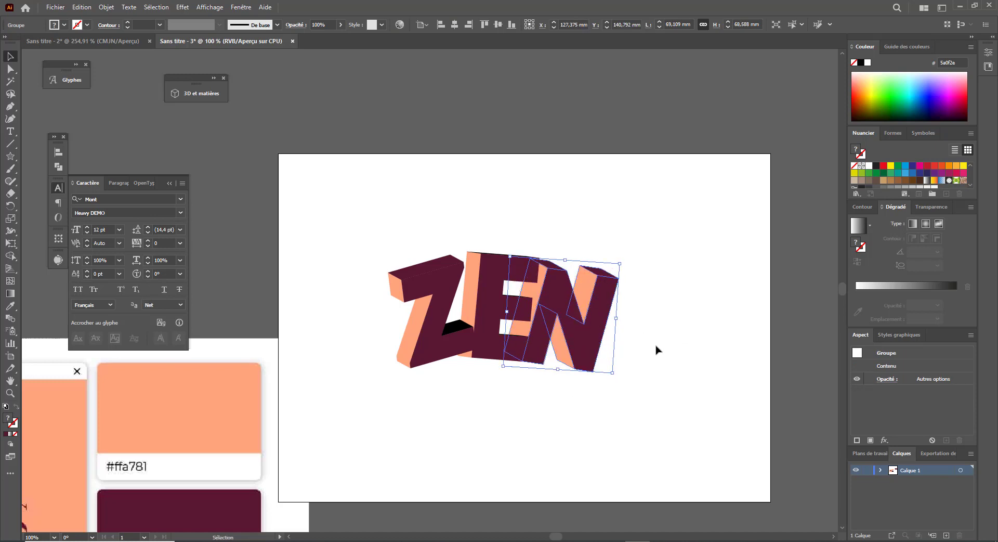
{"action": "left_click", "coordinate": [657, 350]}
{"action": "left_click_drag", "start_coordinate": [628, 364], "coordinate": [611, 351]}
- Move the Z slightly to the right so that it overlaps the E a little more
{"action": "key", "text": "ctrl+minus"}
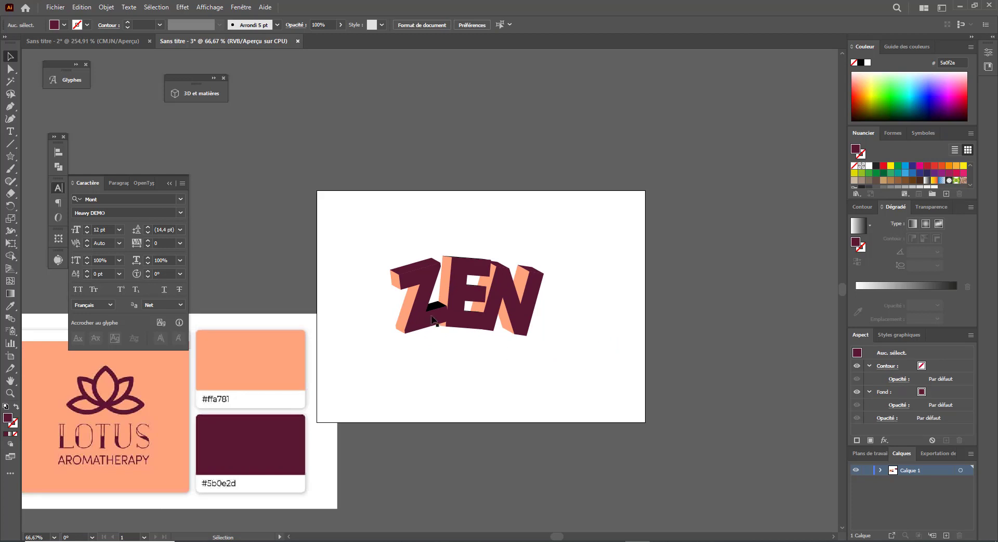
{"action": "left_click_drag", "start_coordinate": [431, 316], "coordinate": [434, 316]}
{"action": "left_click", "coordinate": [484, 355]}
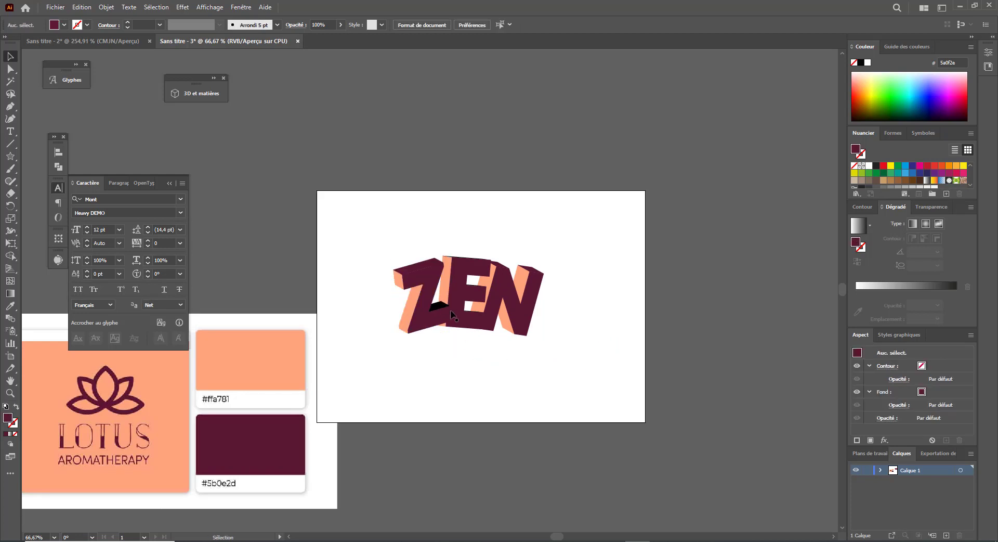
- Fill the remaining black face on the Z's lower bar with the peach sampled from the E's side face
{"action": "key", "text": "a"}
{"action": "left_click", "coordinate": [435, 307]}
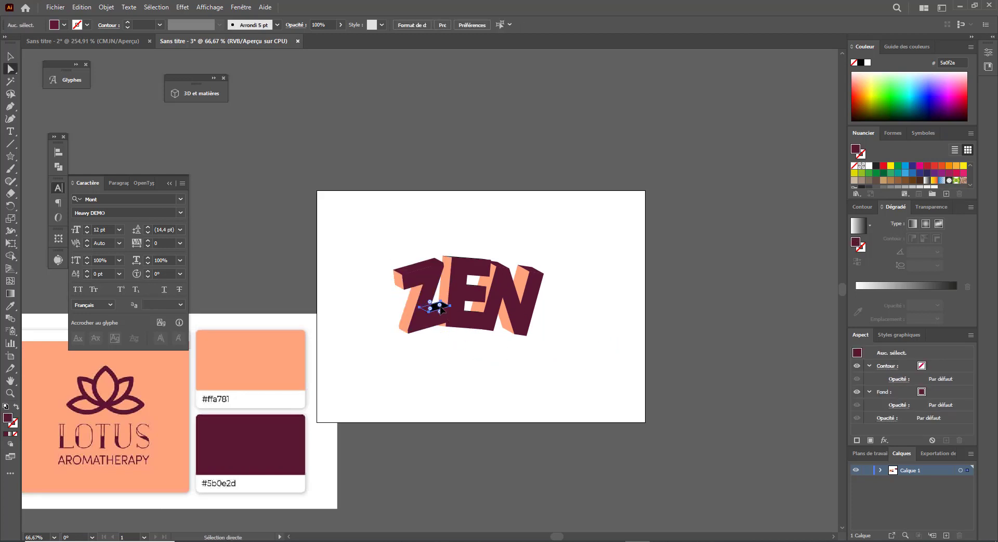
{"action": "key", "text": "plus"}
{"action": "key", "text": "i"}
{"action": "left_click", "coordinate": [443, 295]}
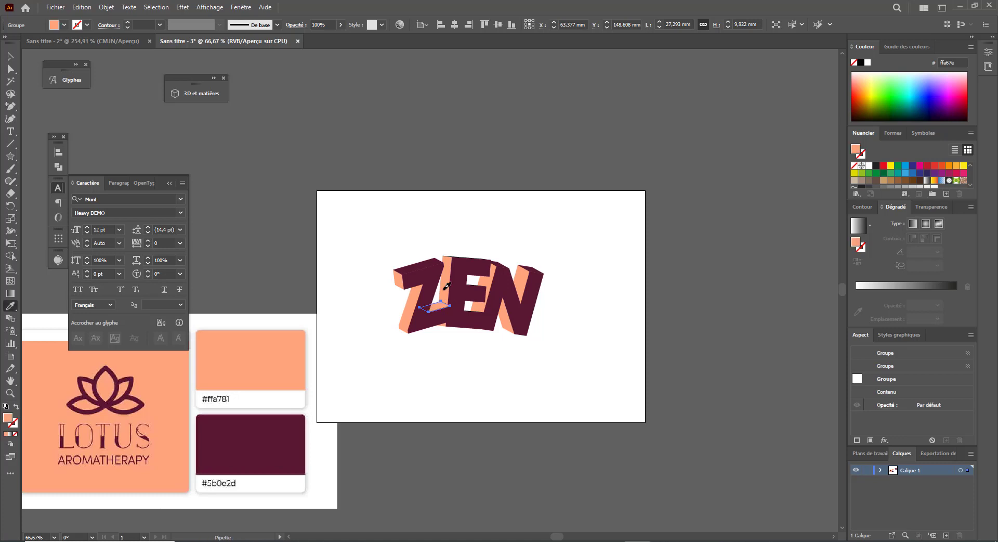
{"action": "key", "text": "v"}
{"action": "left_click", "coordinate": [464, 355]}
- Enlarge the Z to about 58 x 75 mm and reposition it so that it overlaps the E's left side
{"action": "left_click_drag", "start_coordinate": [474, 343], "coordinate": [464, 347]}
{"action": "left_click", "coordinate": [427, 327]}
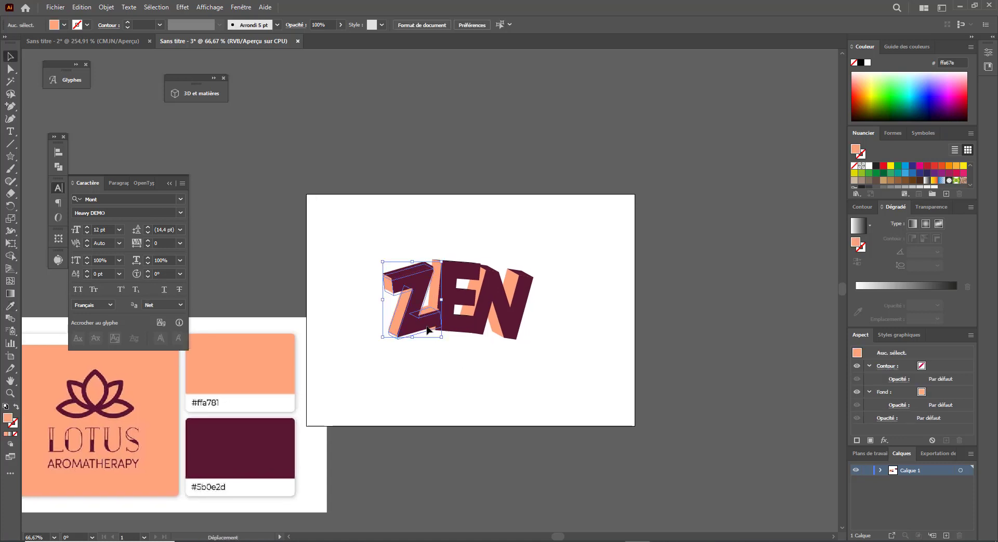
{"action": "mouse_move", "coordinate": [384, 266]}
{"action": "left_mouse_down"}
{"action": "mouse_move", "coordinate": [367, 258]}
{"action": "mouse_move", "coordinate": [377, 257]}
{"action": "left_mouse_up"}
{"action": "left_click_drag", "start_coordinate": [403, 296], "coordinate": [405, 299]}
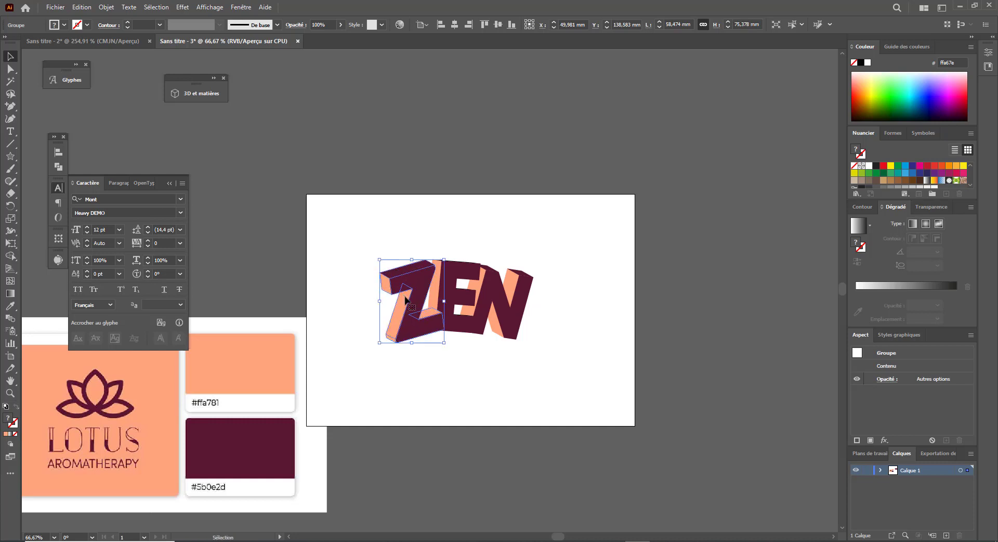
{"action": "left_click", "coordinate": [548, 358]}
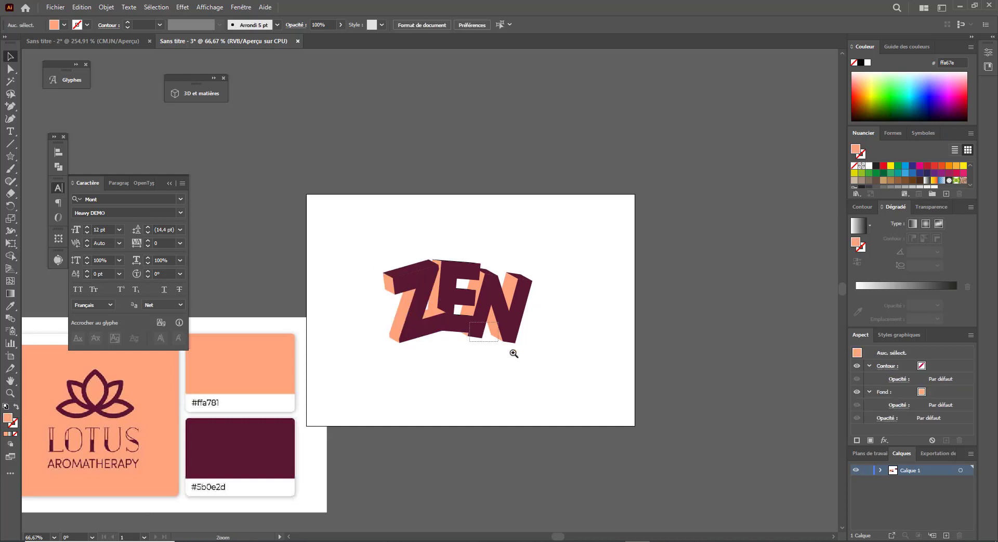
- Draw a flat ellipse about 146 x 14 mm below the lettering and shift it left to sit beneath the word
{"action": "left_click_drag", "start_coordinate": [513, 353], "coordinate": [556, 392]}
{"action": "scroll", "coordinate": [617, 404], "scroll_direction": "down", "scroll_amount": 5}
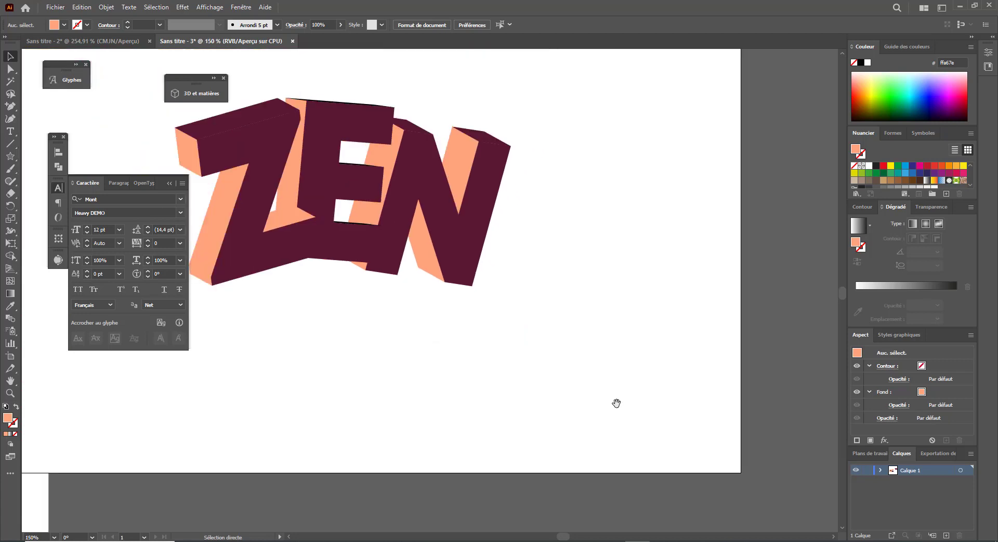
{"action": "scroll", "coordinate": [617, 404], "scroll_direction": "down", "scroll_amount": 3}
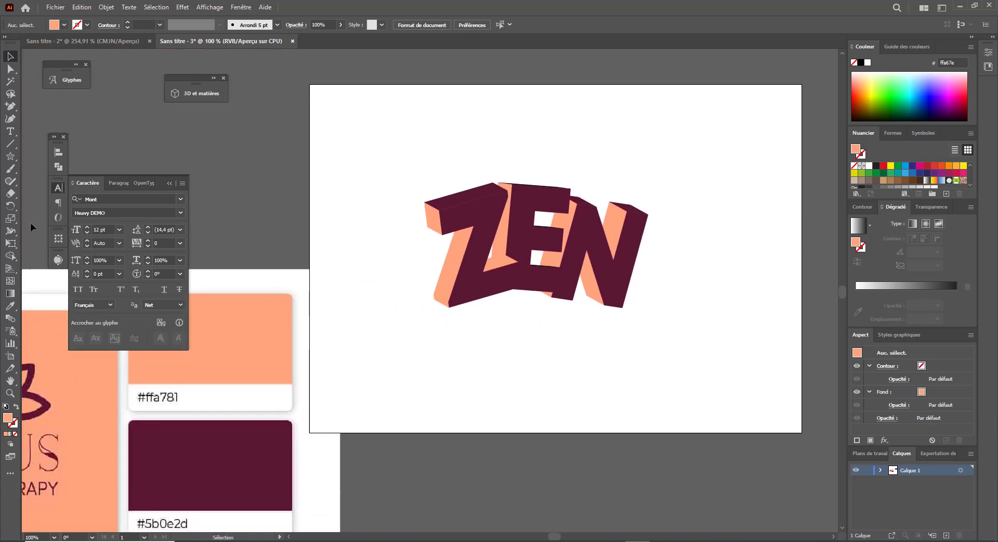
{"action": "left_click_drag", "start_coordinate": [13, 162], "coordinate": [52, 180]}
{"action": "left_click_drag", "start_coordinate": [421, 331], "coordinate": [664, 355]}
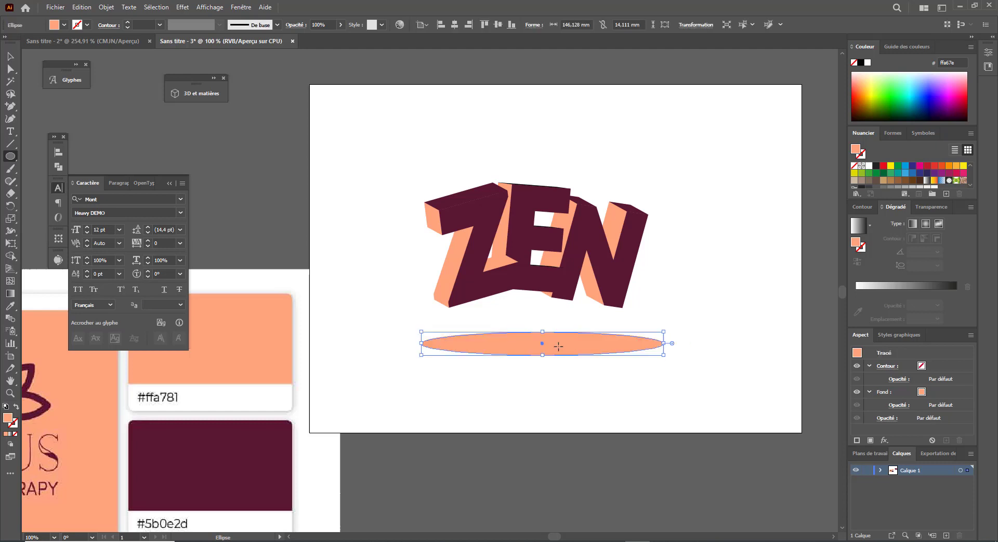
{"action": "key", "text": "v"}
{"action": "mouse_move", "coordinate": [544, 347]}
{"action": "left_mouse_down"}
{"action": "mouse_move", "coordinate": [553, 350]}
{"action": "mouse_move", "coordinate": [543, 350]}
{"action": "left_mouse_up"}
- Fill the ellipse with the near-black #1d1d1b swatch
{"action": "scroll", "coordinate": [926, 182], "scroll_direction": "down", "scroll_amount": 2}
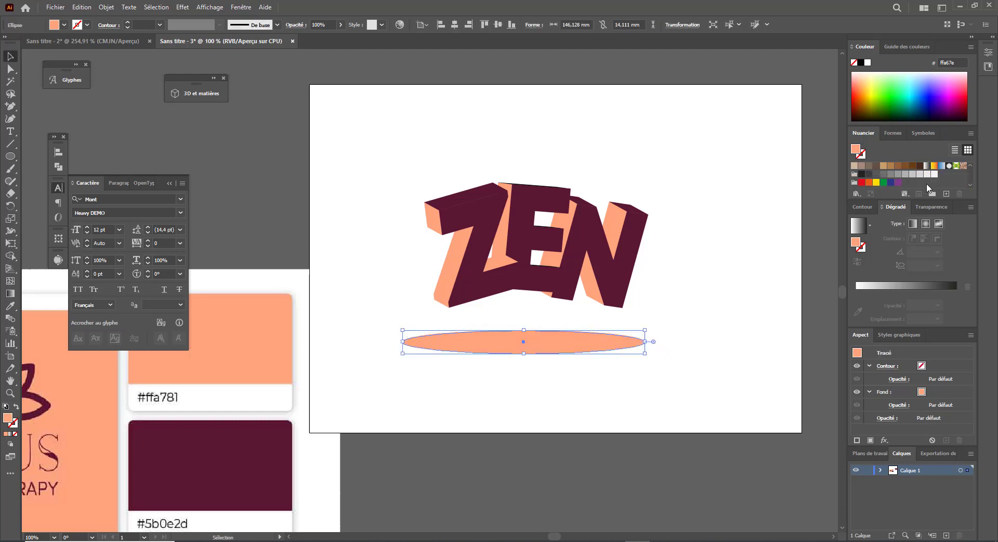
{"action": "left_click", "coordinate": [860, 174]}
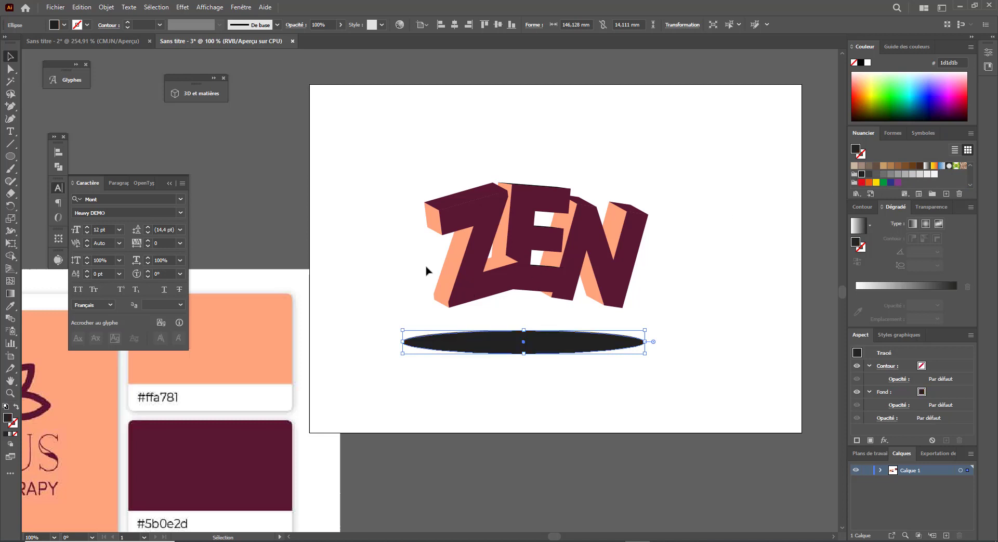
{"action": "left_click", "coordinate": [730, 234]}
- Apply a Feather effect to the ellipse, raising the radius until it fades into a soft shadow
{"action": "left_click", "coordinate": [500, 338]}
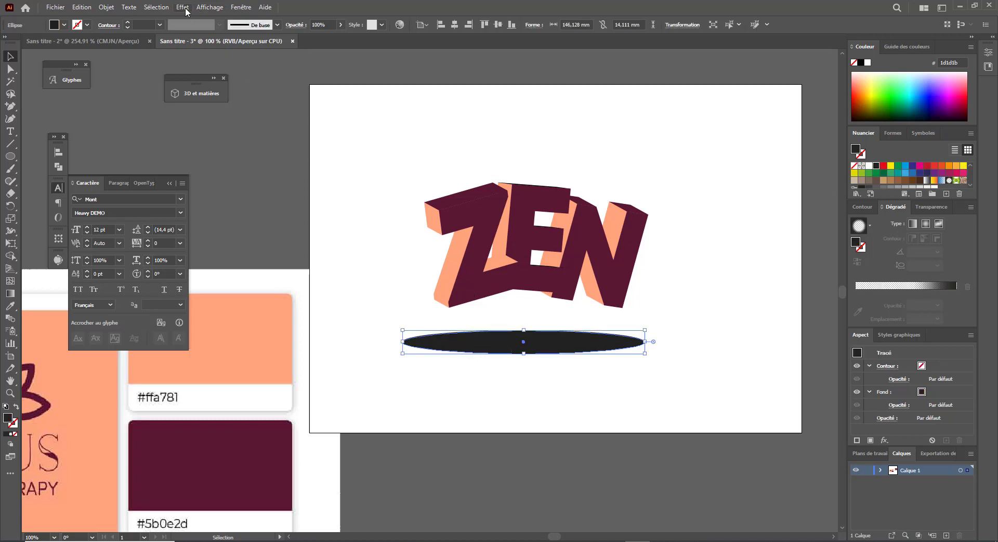
{"action": "left_click", "coordinate": [186, 8]}
{"action": "mouse_move", "coordinate": [337, 125]}
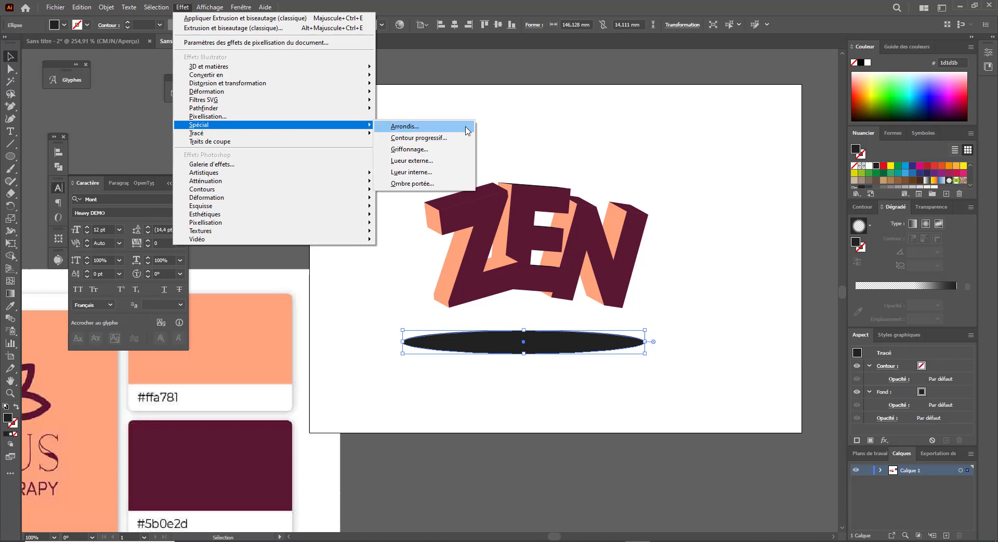
{"action": "left_click", "coordinate": [434, 138]}
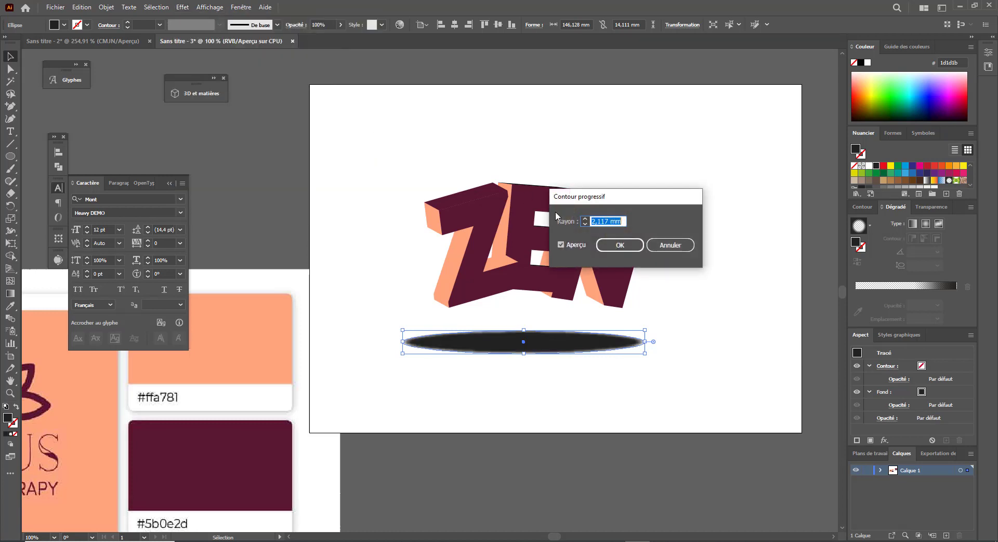
{"action": "left_click", "coordinate": [586, 223]}
{"action": "left_click", "coordinate": [584, 219]}
{"action": "left_click", "coordinate": [584, 219]}
{"action": "left_click", "coordinate": [584, 219]}
{"action": "left_click", "coordinate": [583, 219]}
{"action": "left_click", "coordinate": [584, 218]}
{"action": "left_click", "coordinate": [584, 219]}
{"action": "left_click", "coordinate": [584, 218]}
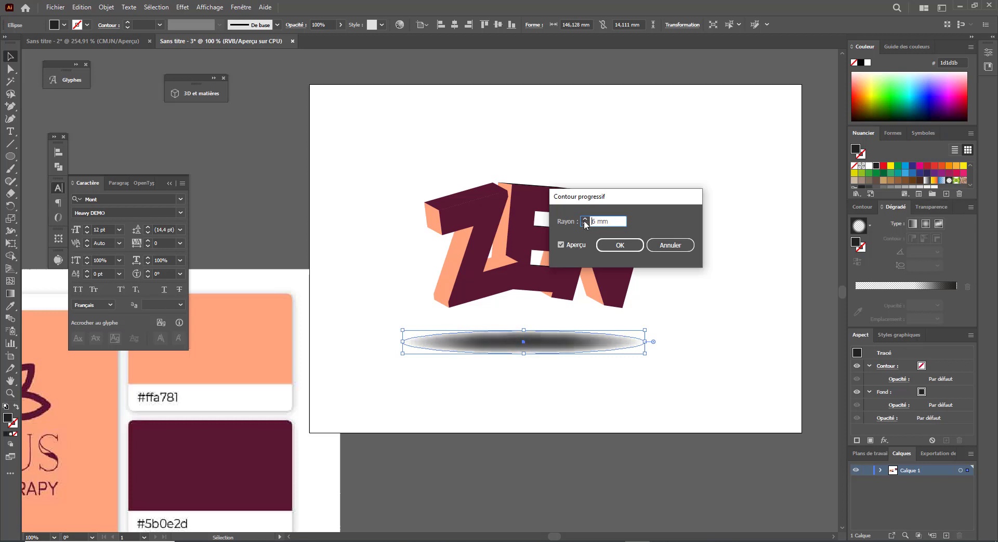
{"action": "left_click", "coordinate": [620, 245]}
{"action": "left_click", "coordinate": [677, 285]}
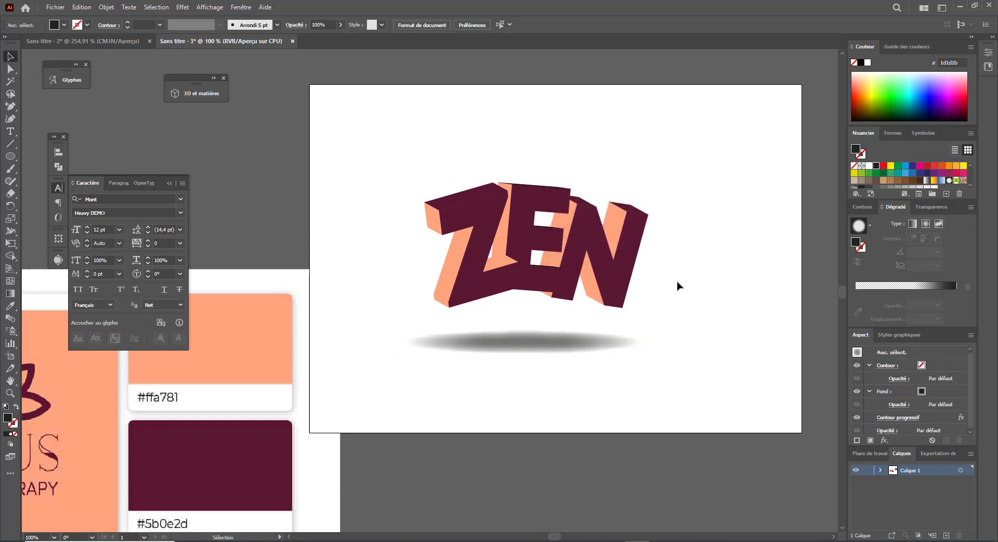
- Select the lettering together with its shadow and move them right to the middle of the artboard
{"action": "key", "text": "ctrl+minus"}
{"action": "key", "text": "ctrl+minus"}
{"action": "key", "text": "ctrl+minus"}
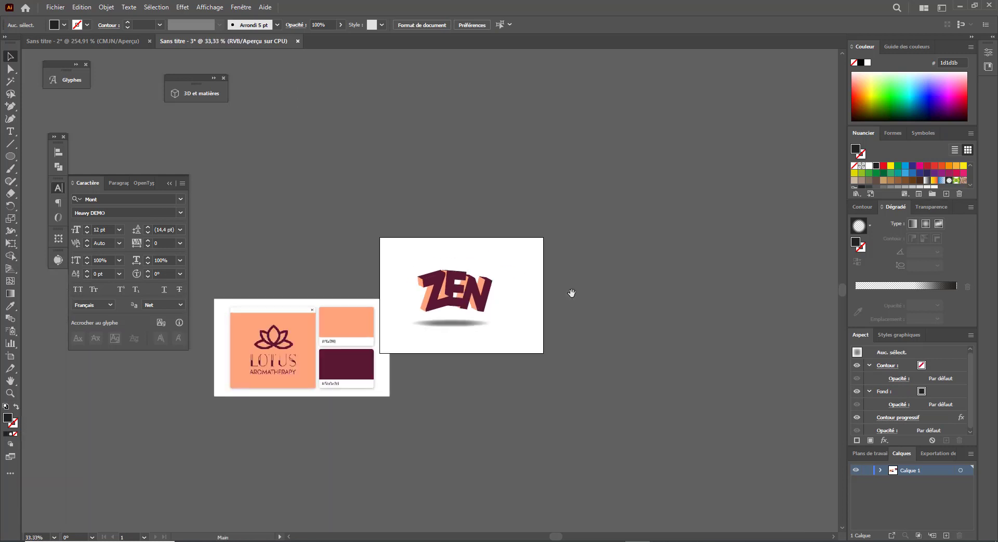
{"action": "left_click_drag", "start_coordinate": [432, 285], "coordinate": [509, 344]}
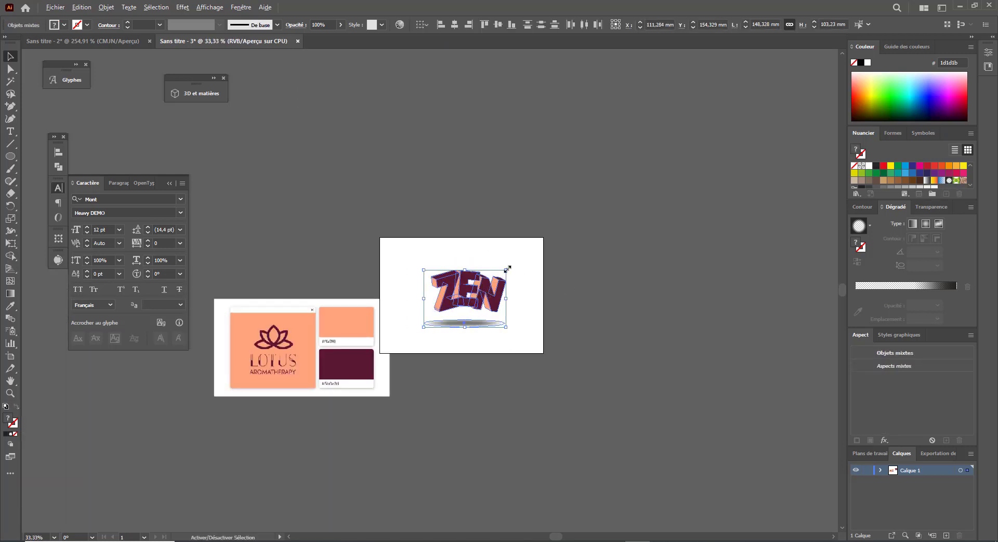
- Recolour the three black slivers along the E's horizontal edges with the peach #ffa67e sampled from the lettering
{"action": "left_click", "coordinate": [526, 278]}
{"action": "key", "text": "z"}
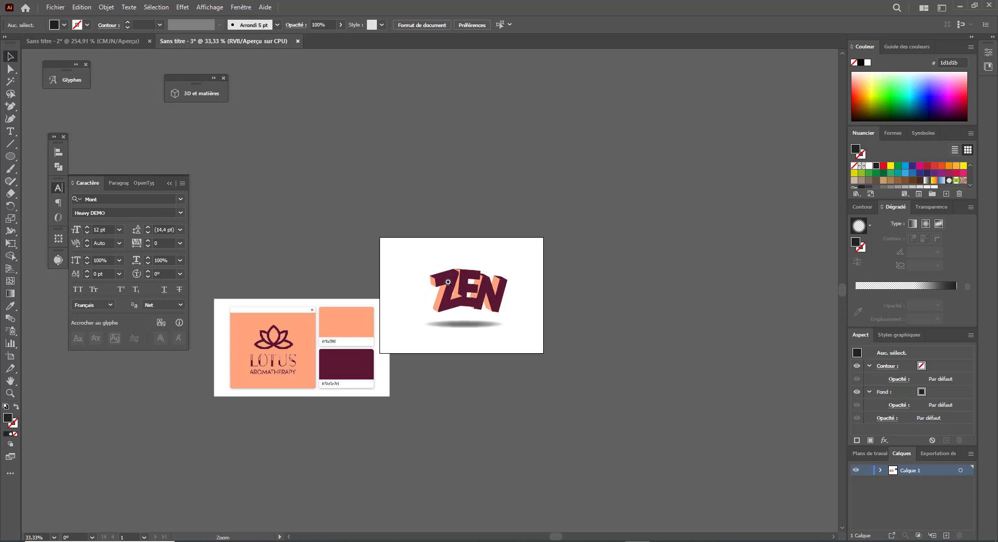
{"action": "left_click_drag", "start_coordinate": [447, 281], "coordinate": [558, 341]}
{"action": "scroll", "coordinate": [646, 379], "scroll_direction": "up", "scroll_amount": 3}
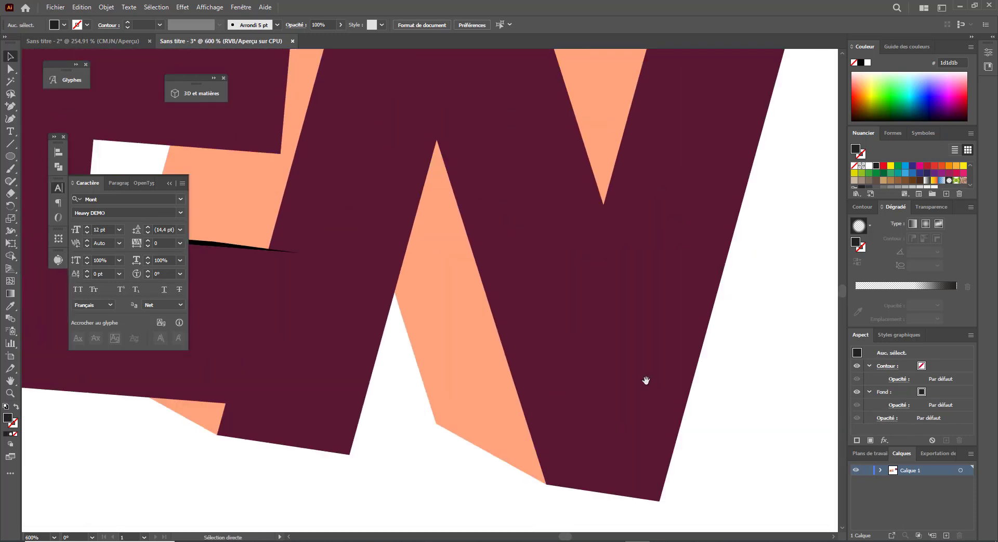
{"action": "scroll", "coordinate": [646, 380], "scroll_direction": "down", "scroll_amount": 2}
{"action": "left_click_drag", "start_coordinate": [399, 316], "coordinate": [543, 399]}
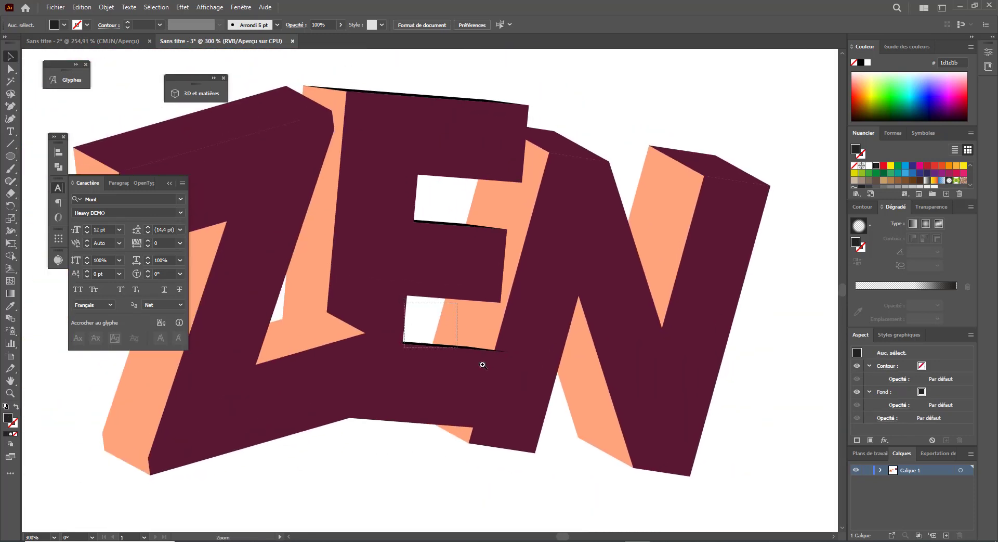
{"action": "scroll", "coordinate": [482, 363], "scroll_direction": "up", "scroll_amount": 5}
{"action": "key", "text": "a"}
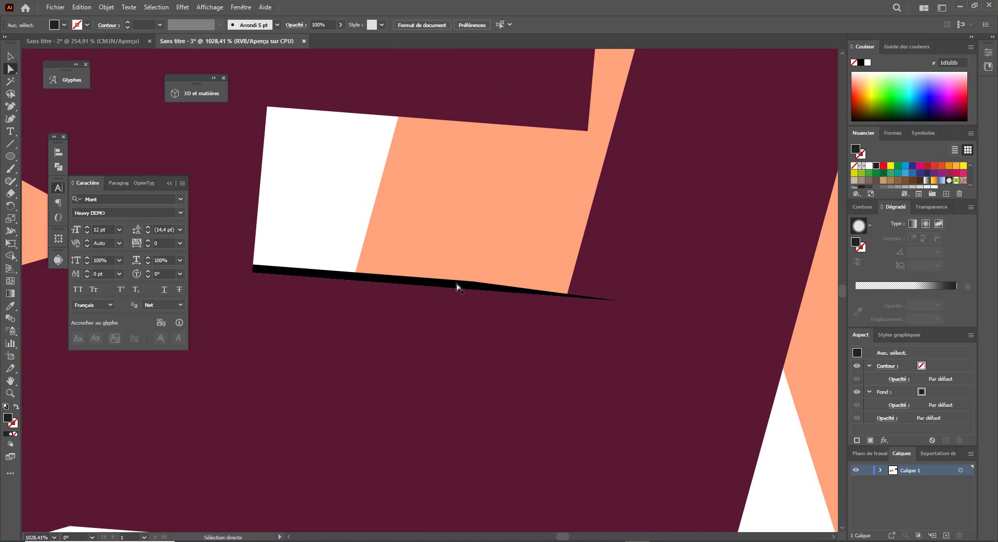
{"action": "left_click", "coordinate": [456, 284]}
{"action": "left_click_drag", "start_coordinate": [489, 291], "coordinate": [506, 494]}
{"action": "left_click_drag", "start_coordinate": [505, 159], "coordinate": [507, 449]}
{"action": "left_click", "coordinate": [466, 358], "text": "shift"}
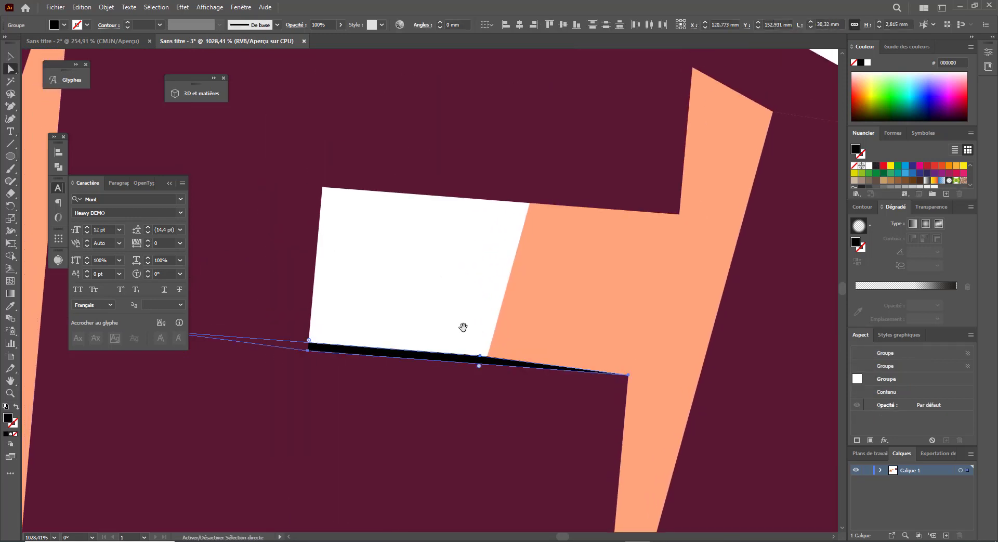
{"action": "left_click_drag", "start_coordinate": [498, 69], "coordinate": [480, 376]}
{"action": "left_click", "coordinate": [481, 238], "text": "shift"}
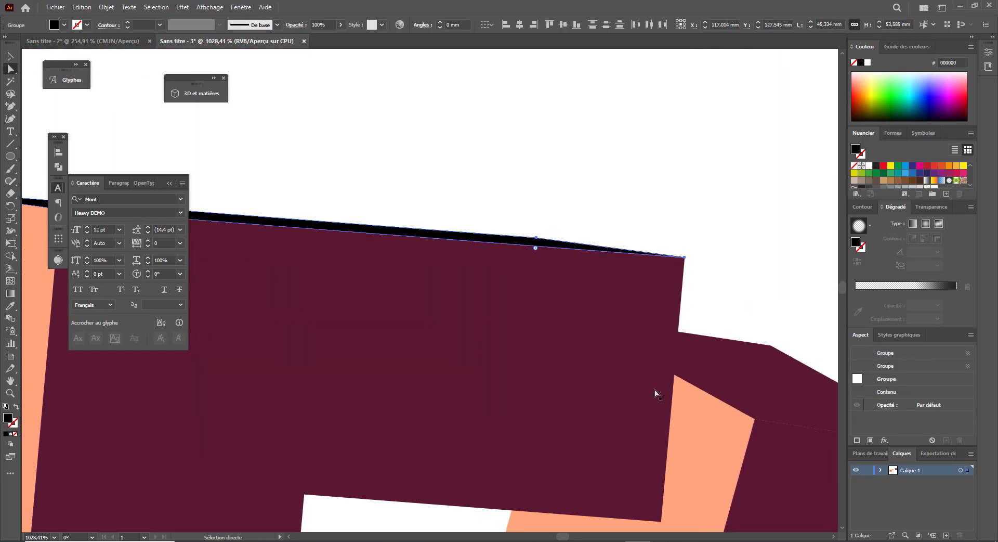
{"action": "key", "text": "i"}
{"action": "left_click", "coordinate": [691, 445]}
{"action": "key", "text": "ctrl+minus"}
{"action": "key", "text": "ctrl+0"}
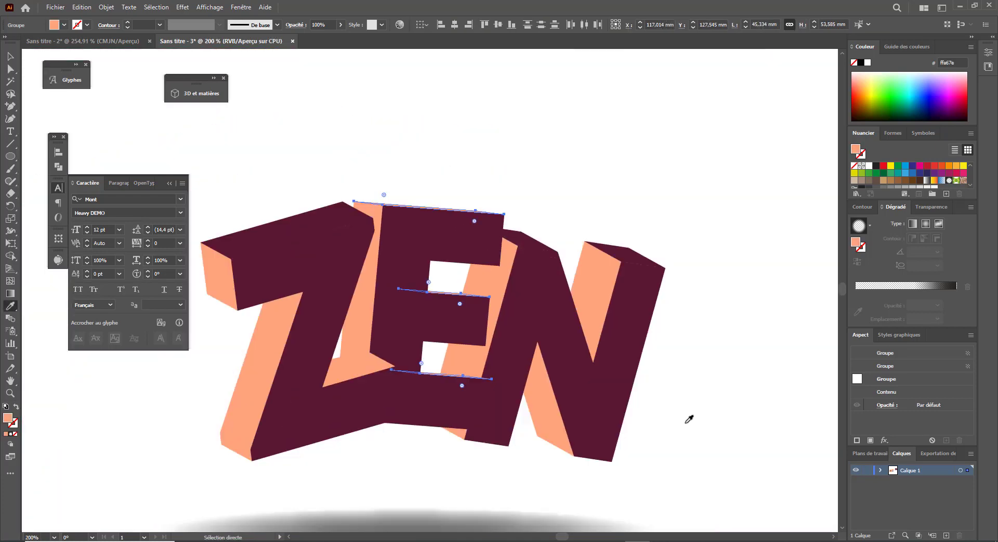
{"action": "key", "text": "v"}
{"action": "left_click", "coordinate": [535, 468]}
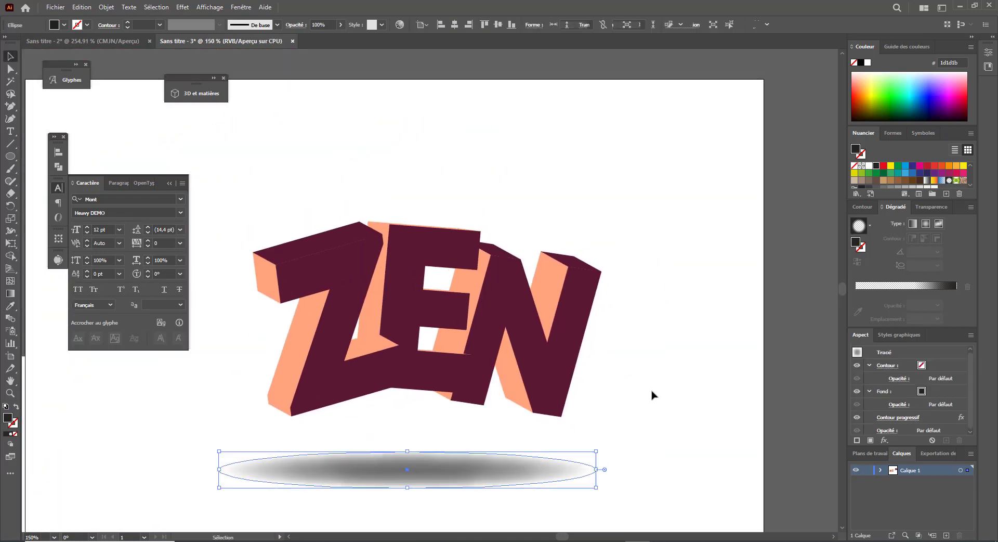
- Recolour the two burgundy top faces of the N with the peach #ffa67e sampled from its side
{"action": "key", "text": "a"}
{"action": "left_click", "coordinate": [504, 253]}
{"action": "left_click", "coordinate": [574, 263], "text": "shift"}
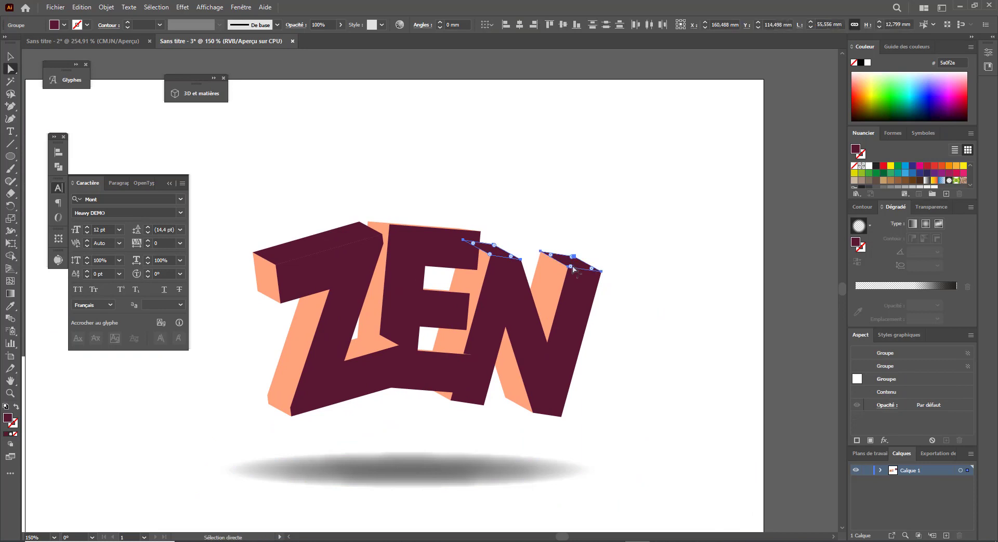
{"action": "key", "text": "i"}
{"action": "left_click", "coordinate": [542, 305]}
{"action": "key", "text": "v"}
{"action": "left_click", "coordinate": [619, 387]}
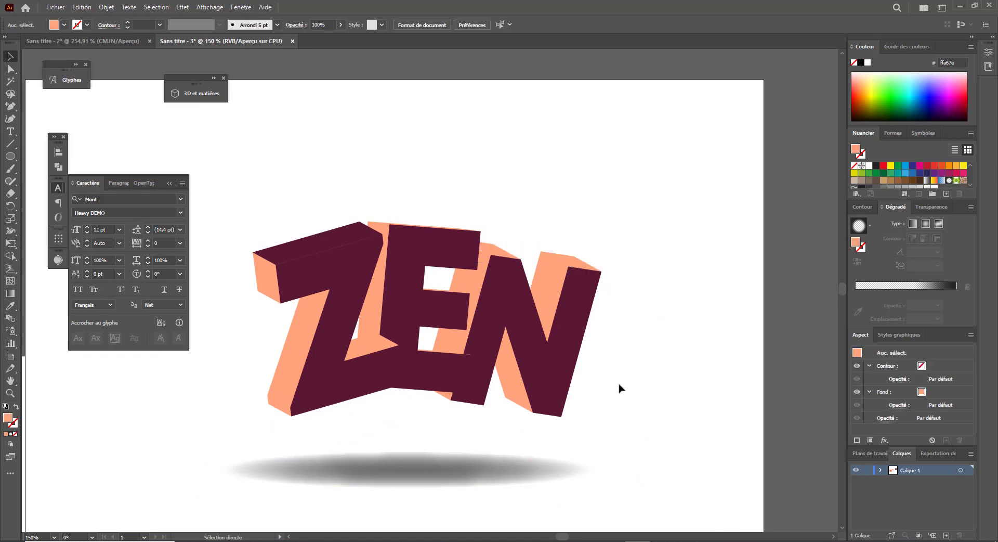
- Draw a tilted peach hexagon about 33 x 29 mm in the artboard's empty area to the left above the lettering
{"action": "key", "text": "ctrl+minus"}
{"action": "key", "text": "ctrl+minus"}
{"action": "left_click_drag", "start_coordinate": [380, 361], "coordinate": [458, 353]}
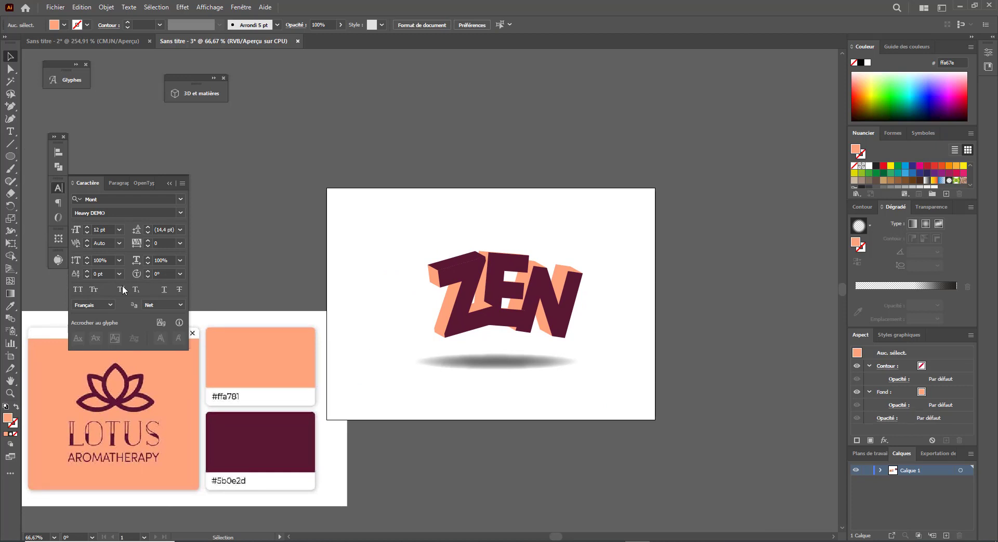
{"action": "left_click", "coordinate": [9, 158]}
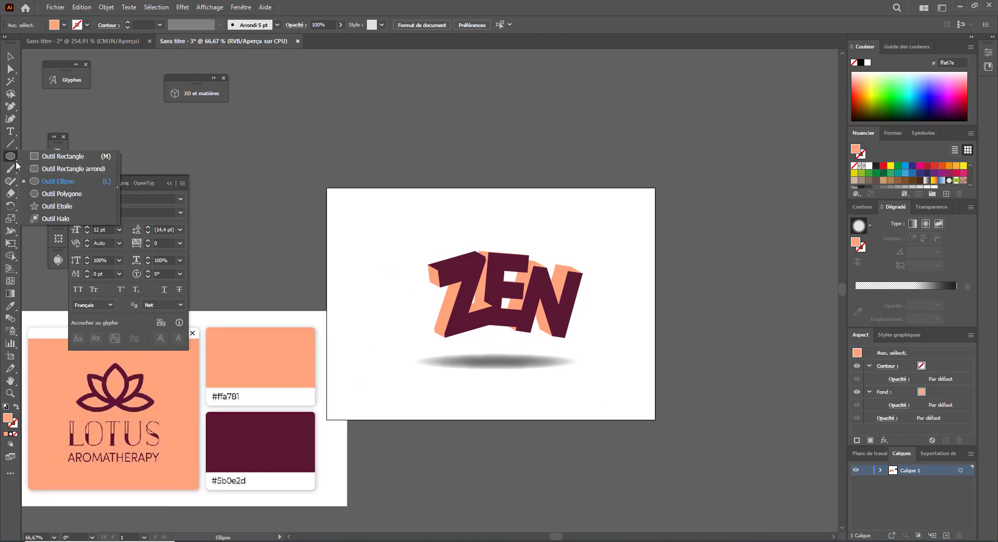
{"action": "left_click", "coordinate": [58, 194]}
{"action": "mouse_move", "coordinate": [383, 246]}
{"action": "left_mouse_down"}
{"action": "mouse_move", "coordinate": [416, 283]}
{"action": "mouse_move", "coordinate": [397, 253]}
{"action": "left_mouse_up"}
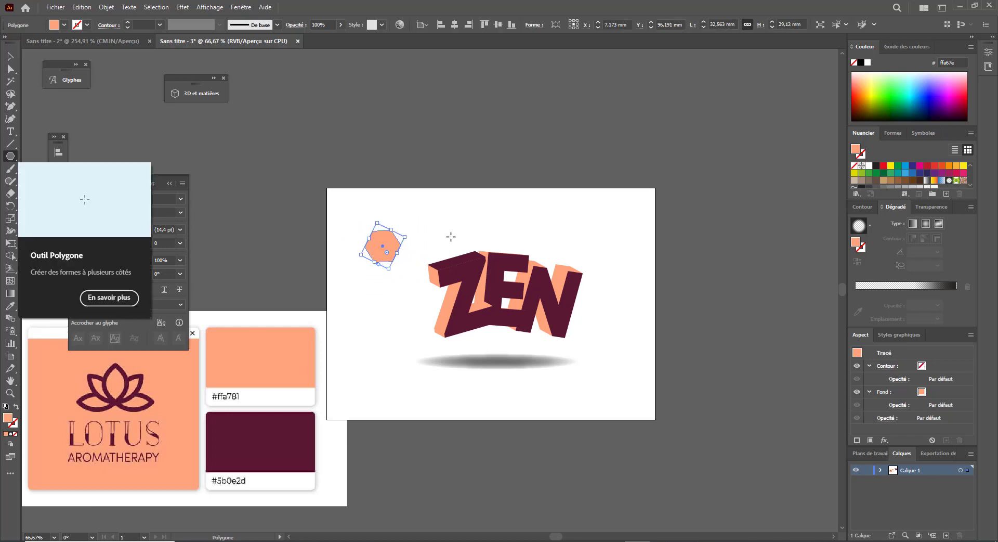
- Apply the classic 3D Extrude & Bevel effect to the hexagon with 50 pt depth and a custom rotation of -53°, -47°, 7°
{"action": "left_click", "coordinate": [181, 7]}
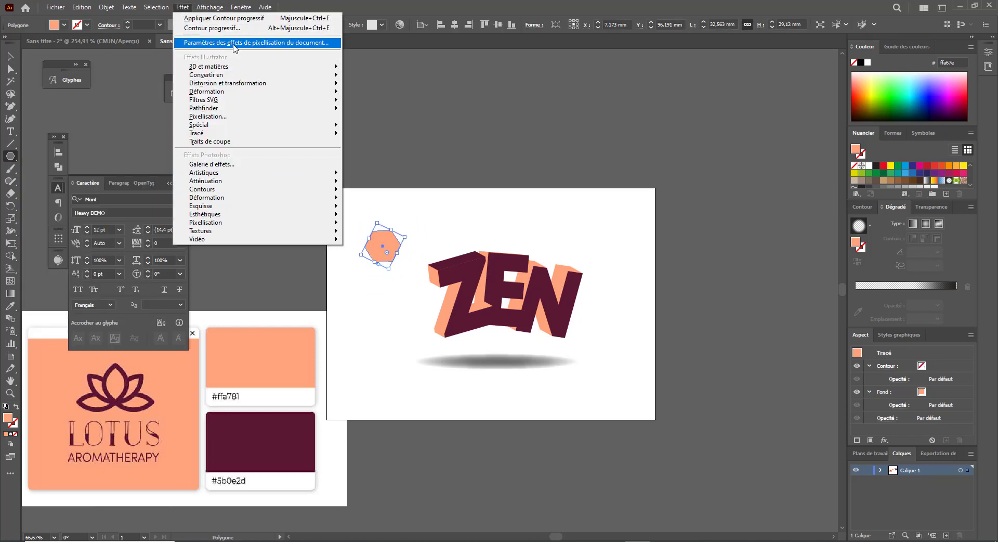
{"action": "mouse_move", "coordinate": [239, 68]}
{"action": "mouse_move", "coordinate": [416, 125]}
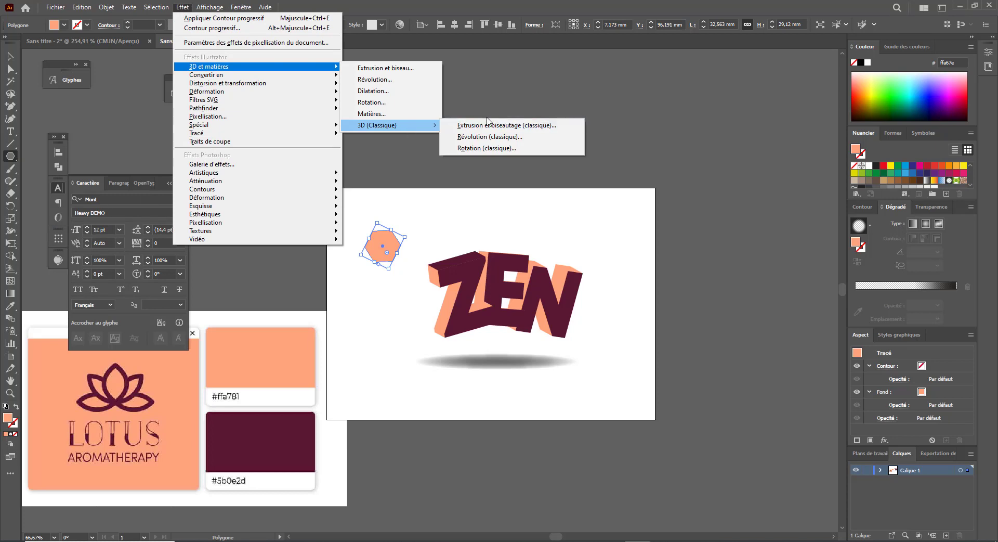
{"action": "left_click", "coordinate": [483, 126]}
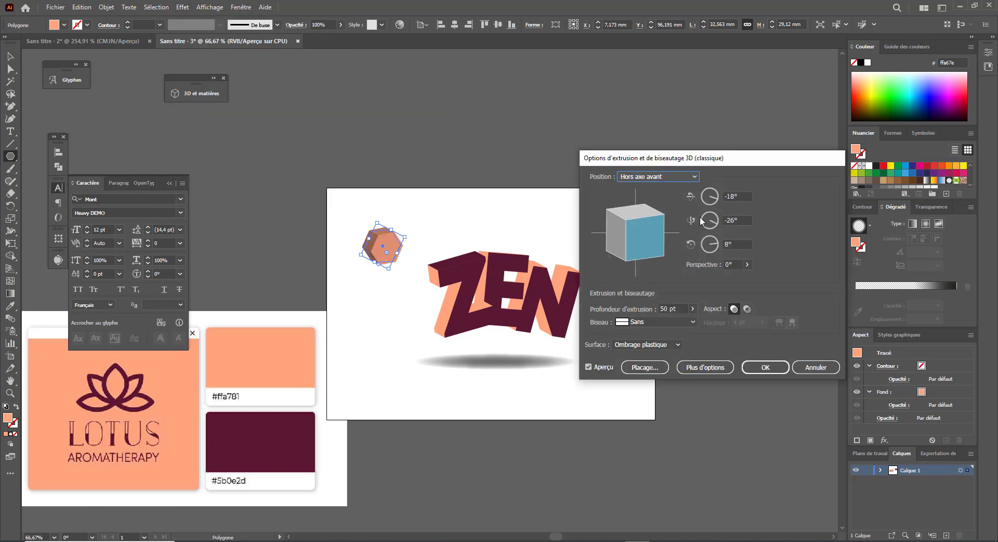
{"action": "mouse_move", "coordinate": [626, 220]}
{"action": "left_mouse_down"}
{"action": "mouse_move", "coordinate": [615, 214]}
{"action": "mouse_move", "coordinate": [636, 225]}
{"action": "left_mouse_up"}
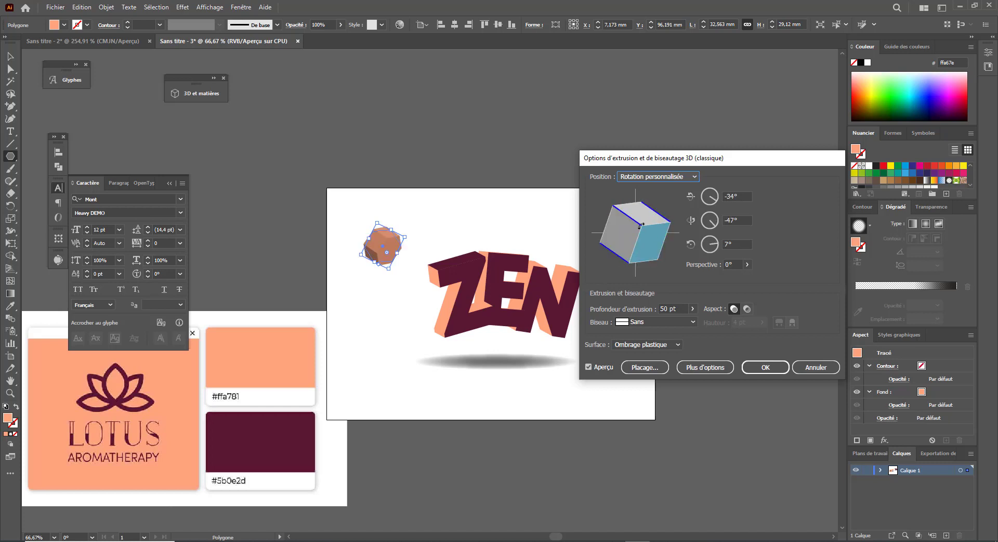
{"action": "left_click_drag", "start_coordinate": [641, 227], "coordinate": [645, 235]}
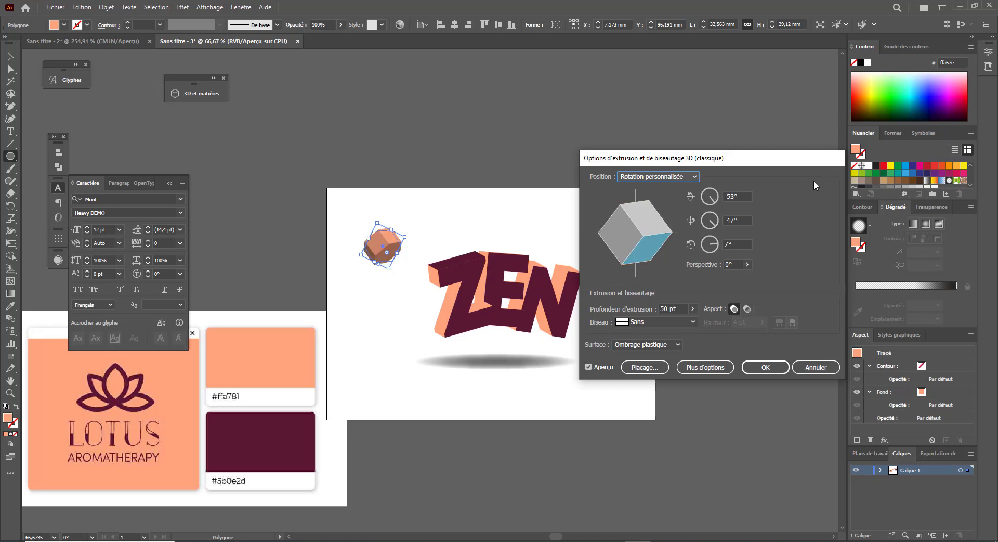
{"action": "left_click", "coordinate": [765, 367]}
- Shrink the extruded hexagon to about 18 x 16 mm and place it on the N's upper-right tip
{"action": "key", "text": "v"}
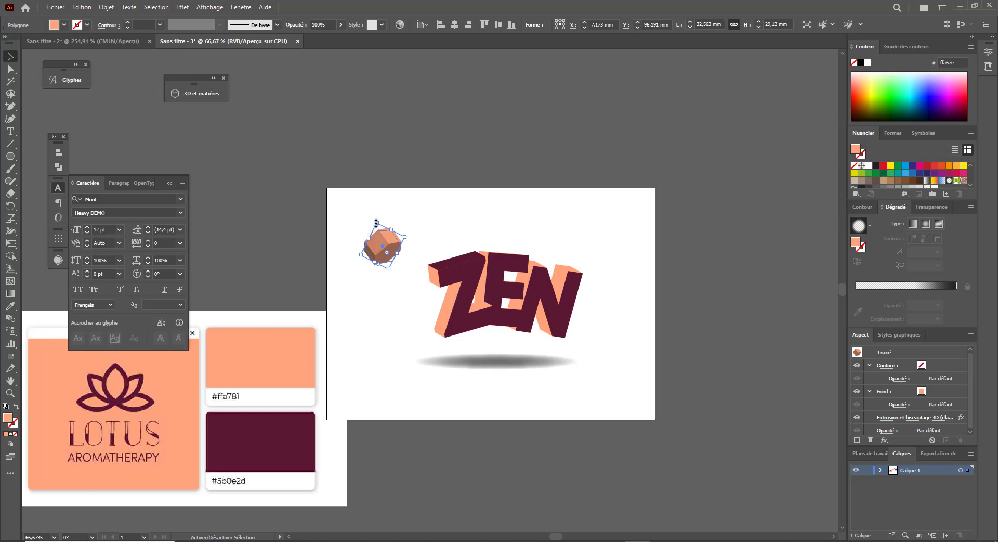
{"action": "left_click_drag", "start_coordinate": [377, 222], "coordinate": [385, 244]}
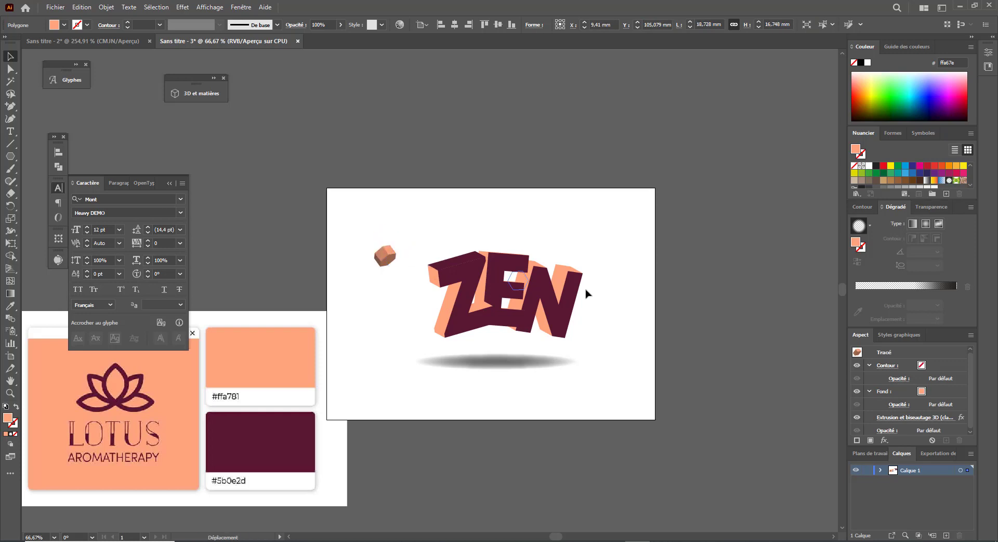
{"action": "left_click_drag", "start_coordinate": [591, 284], "coordinate": [592, 284]}
{"action": "left_click", "coordinate": [601, 304]}
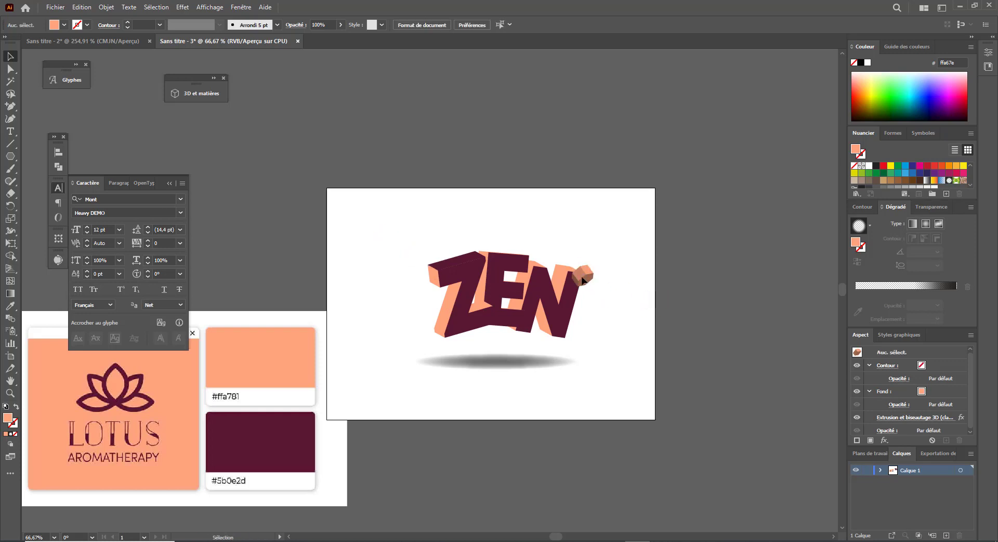
{"action": "left_click", "coordinate": [582, 280]}
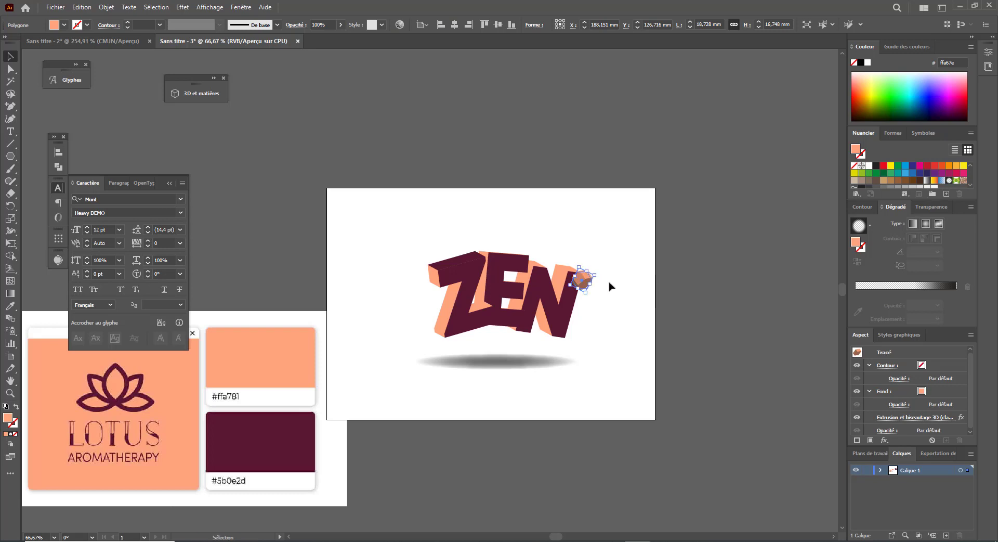
{"action": "left_click", "coordinate": [593, 315]}
{"action": "left_click", "coordinate": [570, 282]}
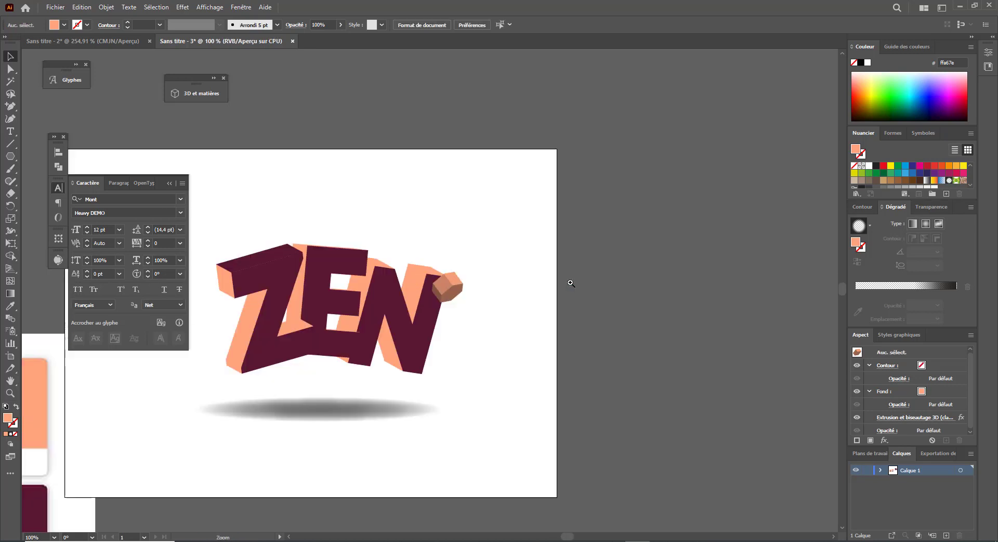
{"action": "left_click_drag", "start_coordinate": [411, 306], "coordinate": [563, 276]}
{"action": "left_click", "coordinate": [612, 263]}
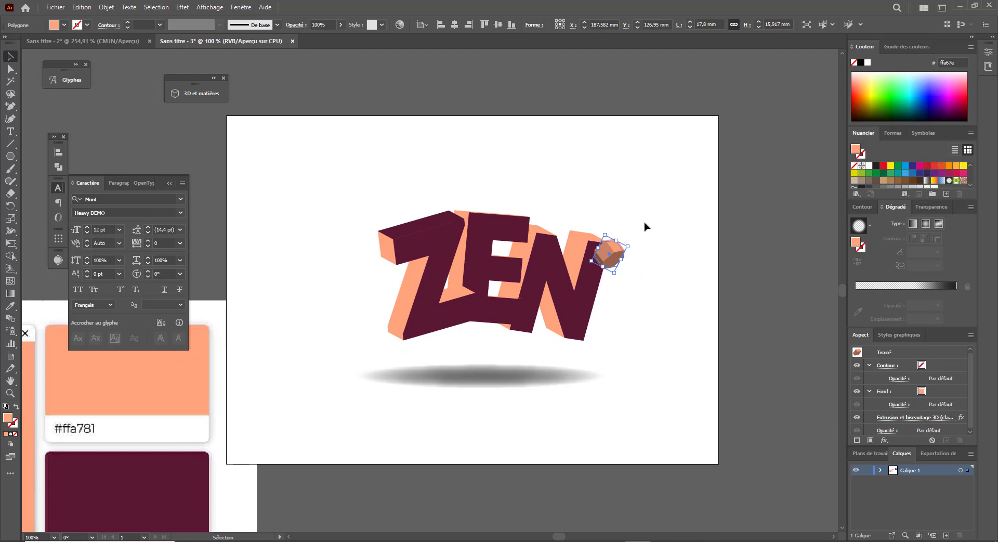
- Place a rotated copy of the extruded hexagon at the Z's upper-left corner
{"action": "left_click_drag", "start_coordinate": [613, 264], "coordinate": [383, 228]}
{"action": "left_click", "coordinate": [401, 203]}
{"action": "left_click", "coordinate": [391, 255]}
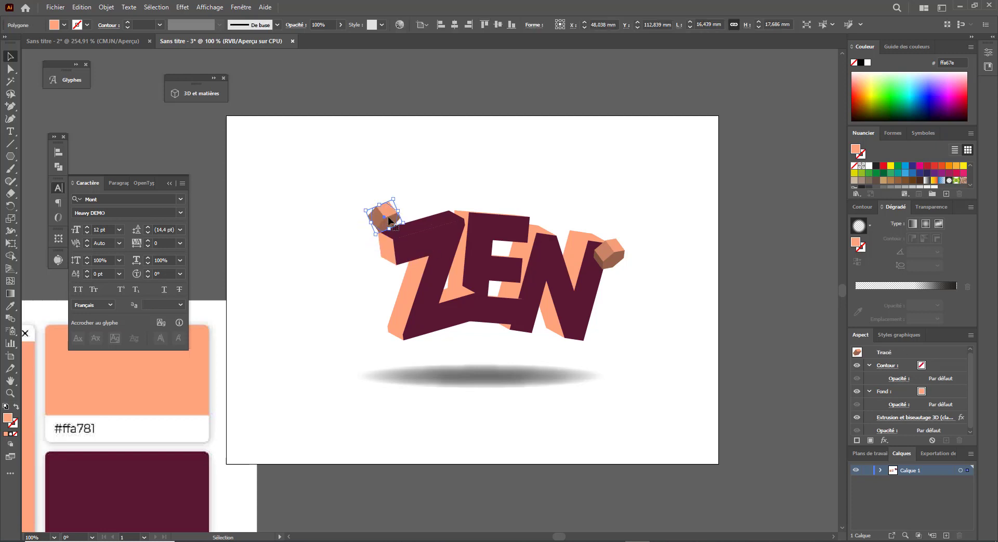
- Recolour the hexagon copy at the Z with the burgundy #5a0f2e sampled from the lettering
{"action": "key", "text": "i"}
{"action": "left_click", "coordinate": [483, 274]}
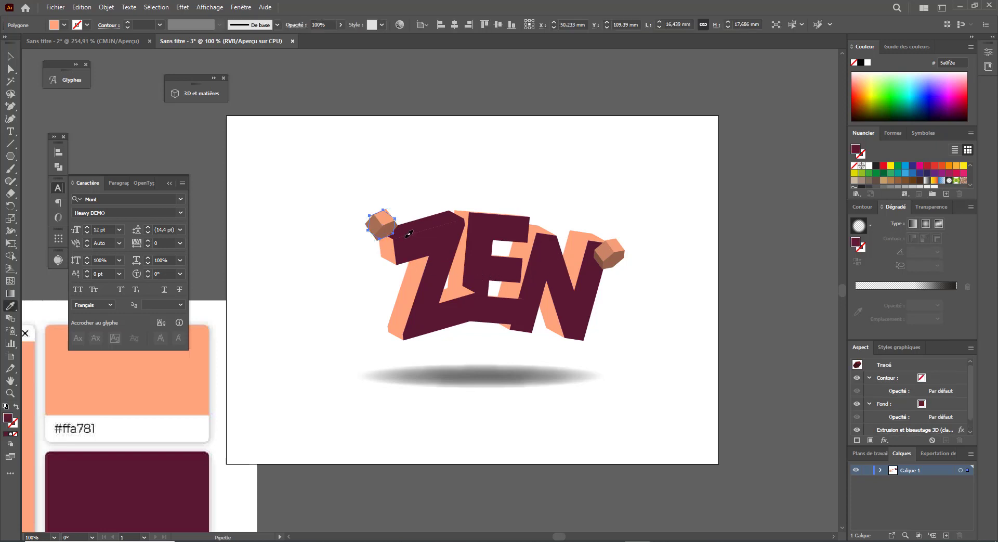
{"action": "key", "text": "b"}
{"action": "key", "text": "v"}
{"action": "left_click", "coordinate": [347, 306]}
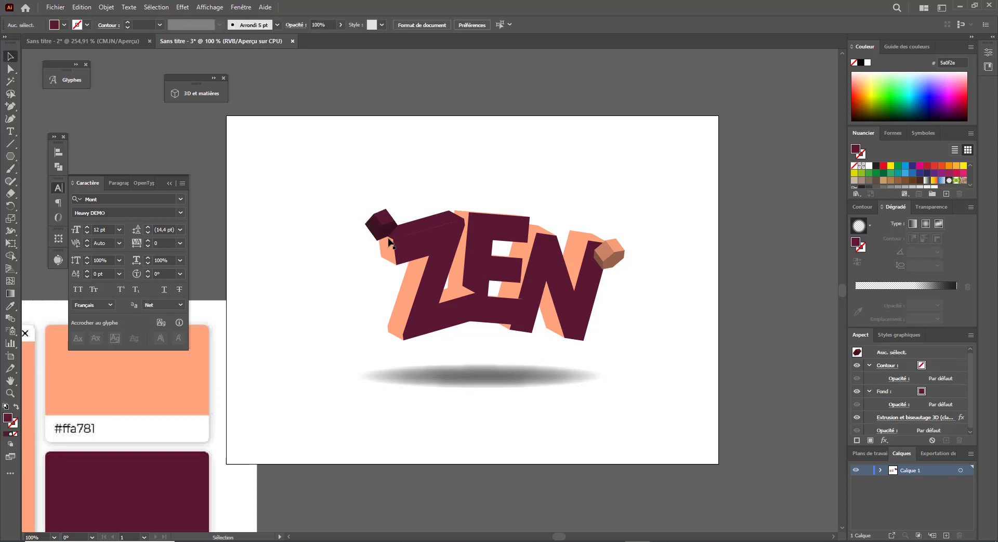
- Move the burgundy extruded hexagon to the Z's lower-left foot and expand its appearance
{"action": "left_click", "coordinate": [384, 231]}
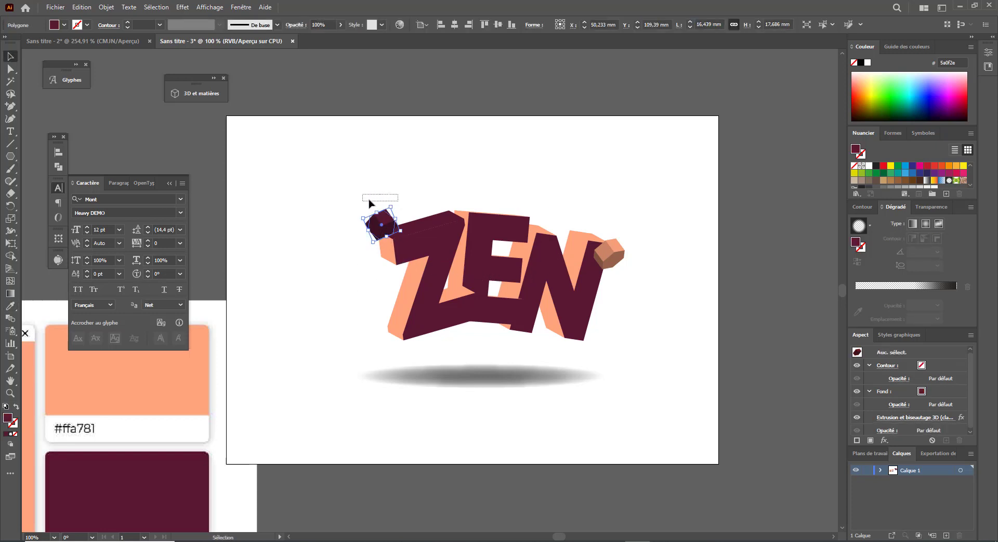
{"action": "left_click_drag", "start_coordinate": [369, 202], "coordinate": [402, 343]}
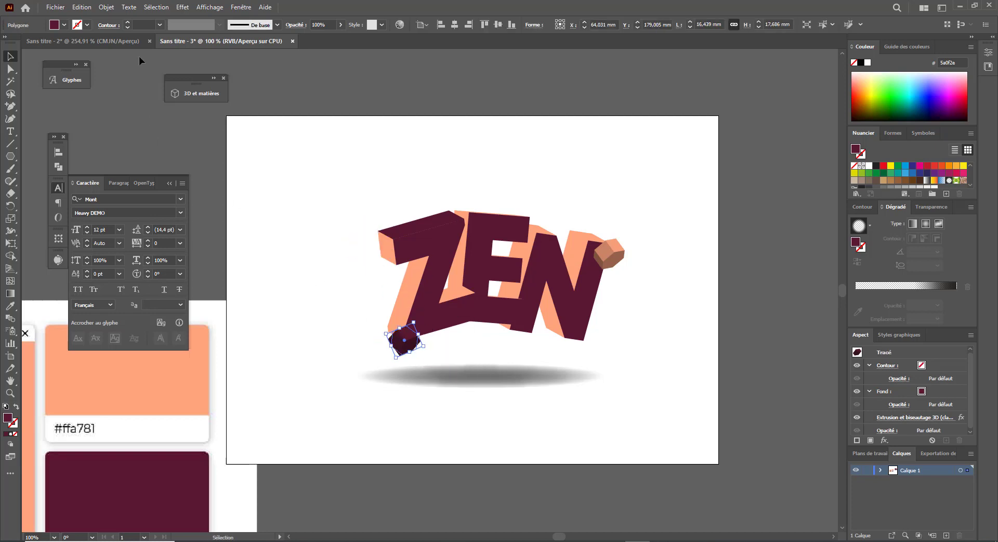
{"action": "left_click", "coordinate": [87, 4]}
{"action": "mouse_move", "coordinate": [115, 7]}
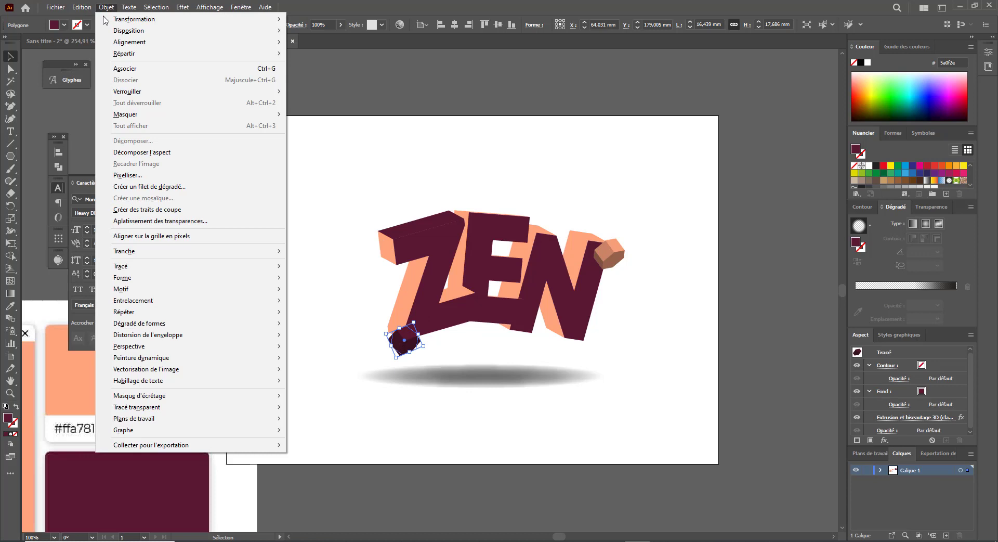
{"action": "left_click", "coordinate": [145, 152]}
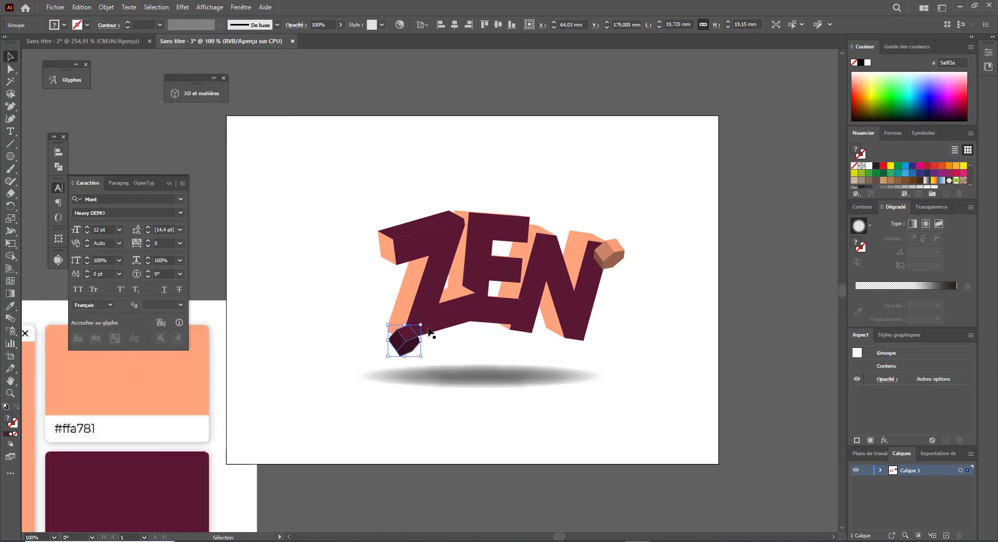
- Shrink the burgundy solid and place it at the gap between the Z and the E
{"action": "left_click_drag", "start_coordinate": [426, 326], "coordinate": [402, 305]}
{"action": "left_click_drag", "start_coordinate": [412, 341], "coordinate": [393, 314]}
{"action": "key", "text": "ctrl+shift+a"}
{"action": "left_click", "coordinate": [391, 313]}
{"action": "key", "text": "a"}
{"action": "key", "text": "ctrl+shift+a"}
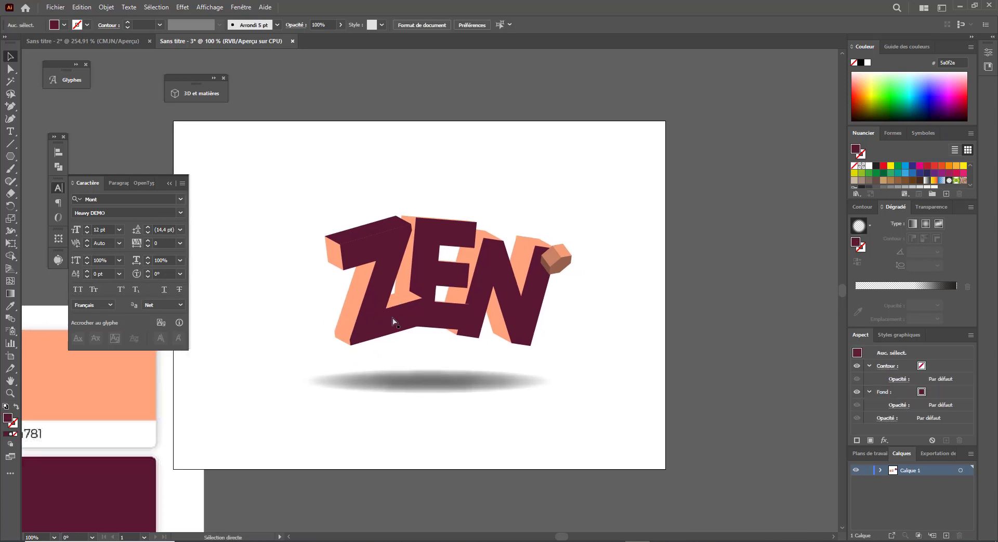
{"action": "left_click", "coordinate": [391, 315]}
{"action": "key", "text": "ctrl+shift+a"}
{"action": "left_click_drag", "start_coordinate": [390, 317], "coordinate": [407, 300]}
{"action": "scroll", "coordinate": [433, 354], "scroll_direction": "right", "scroll_amount": 1}
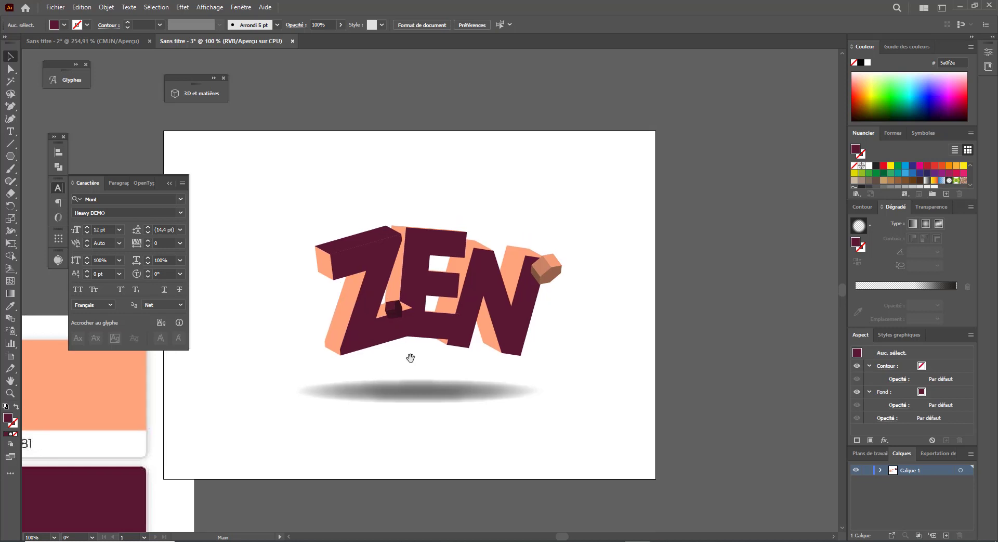
- Copy the N's peach solid to the Z's upper-left corner and lower-left foot, pasting the lower copy behind the lettering
{"action": "left_click", "coordinate": [546, 258]}
{"action": "left_click_drag", "start_coordinate": [547, 258], "coordinate": [326, 337]}
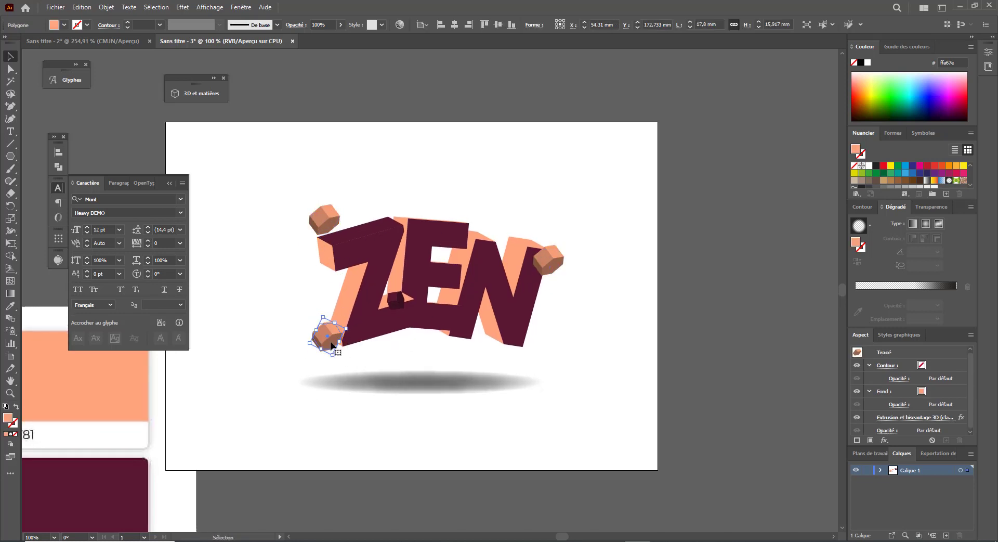
{"action": "key", "text": "ctrl+x"}
{"action": "key", "text": "ctrl+b"}
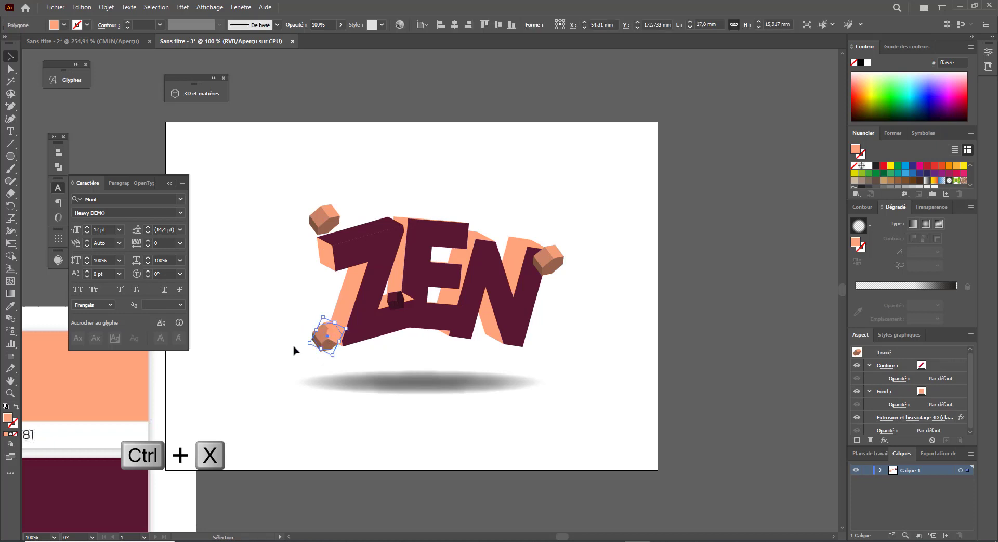
- Shift the peach solid at the Z's lower-left foot slightly up and outward, keeping it tucked behind the letter
{"action": "left_click_drag", "start_coordinate": [316, 329], "coordinate": [314, 323]}
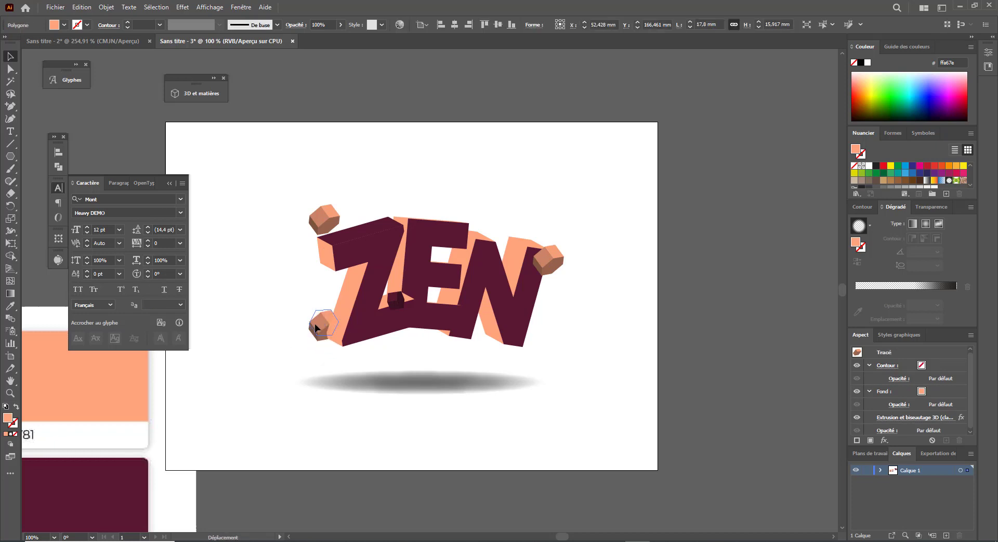
{"action": "left_click", "coordinate": [330, 230]}
{"action": "left_click_drag", "start_coordinate": [348, 207], "coordinate": [229, 292]}
{"action": "left_click", "coordinate": [293, 300]}
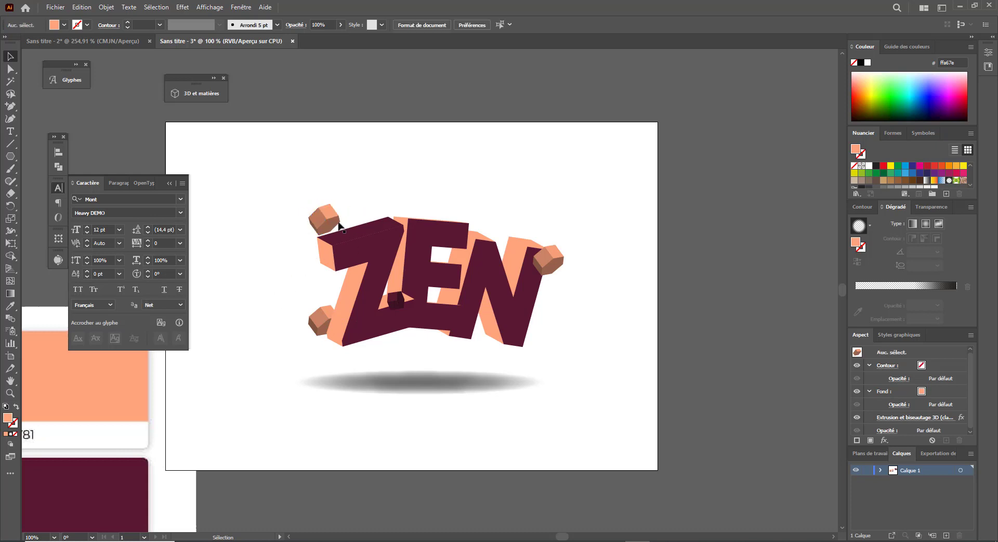
- Move the peach solid from the Z's upper-left corner to the top junction of the Z and E, and shrink it
{"action": "left_click_drag", "start_coordinate": [329, 222], "coordinate": [446, 176]}
{"action": "left_click", "coordinate": [341, 209]}
{"action": "left_click", "coordinate": [430, 200]}
{"action": "left_click_drag", "start_coordinate": [475, 249], "coordinate": [446, 259]}
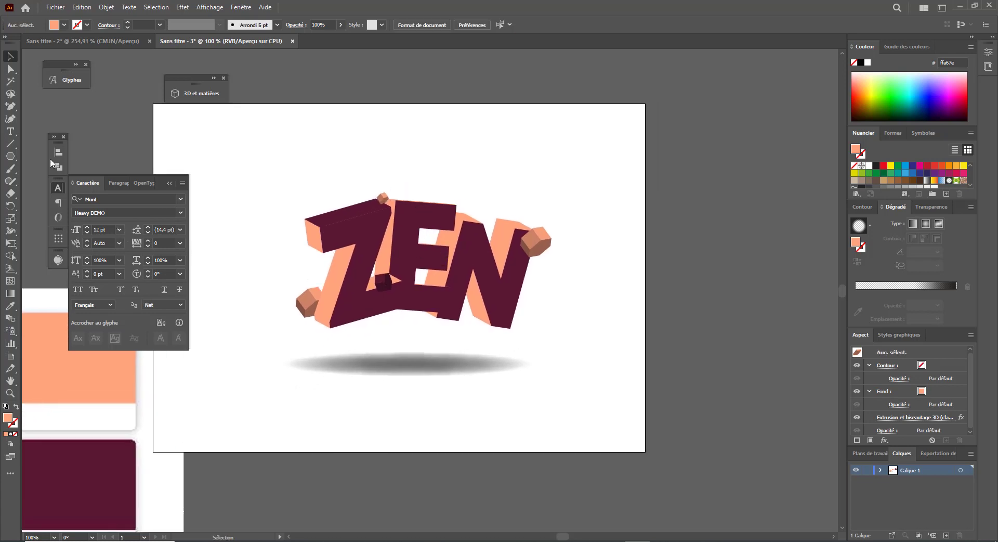
- Draw a peach star about 42 mm wide beside the Z and apply the same 3D extrusion to it
{"action": "left_click_drag", "start_coordinate": [9, 156], "coordinate": [52, 199]}
{"action": "left_click_drag", "start_coordinate": [245, 215], "coordinate": [267, 245]}
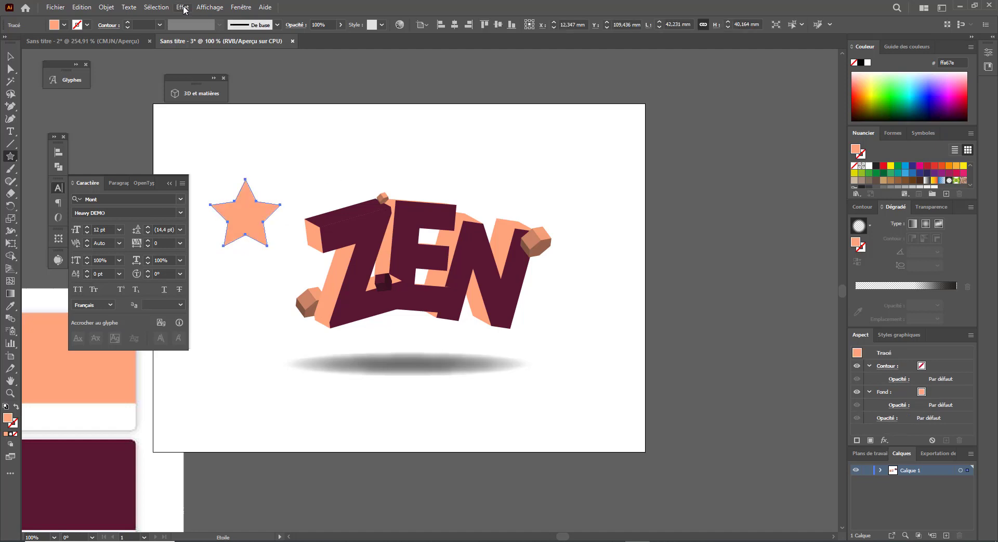
{"action": "left_click", "coordinate": [183, 7]}
{"action": "left_click", "coordinate": [208, 16]}
{"action": "key", "text": "v"}
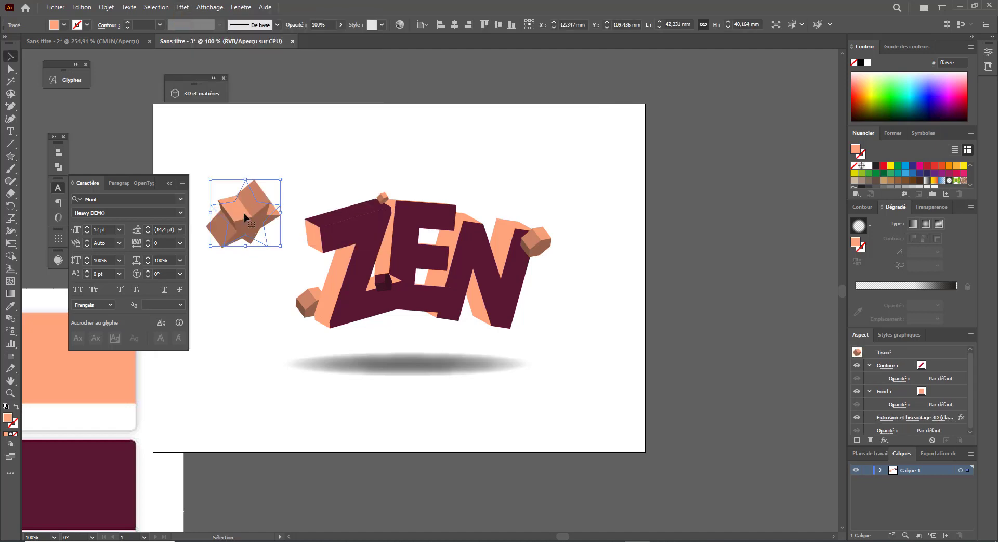
- Shrink the extruded star above the E and N to about 13 mm and recolour it with burgundy #5a0f2e sampled from the lettering
{"action": "left_click_drag", "start_coordinate": [247, 219], "coordinate": [467, 203]}
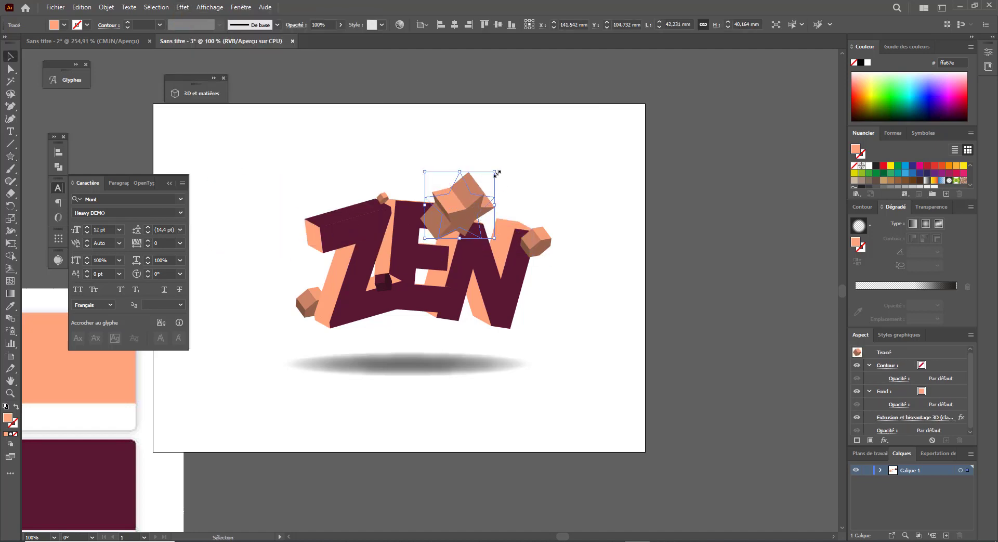
{"action": "left_click_drag", "start_coordinate": [495, 171], "coordinate": [471, 194]}
{"action": "key", "text": "i"}
{"action": "left_click", "coordinate": [522, 282]}
{"action": "key", "text": "v"}
{"action": "left_click", "coordinate": [540, 294]}
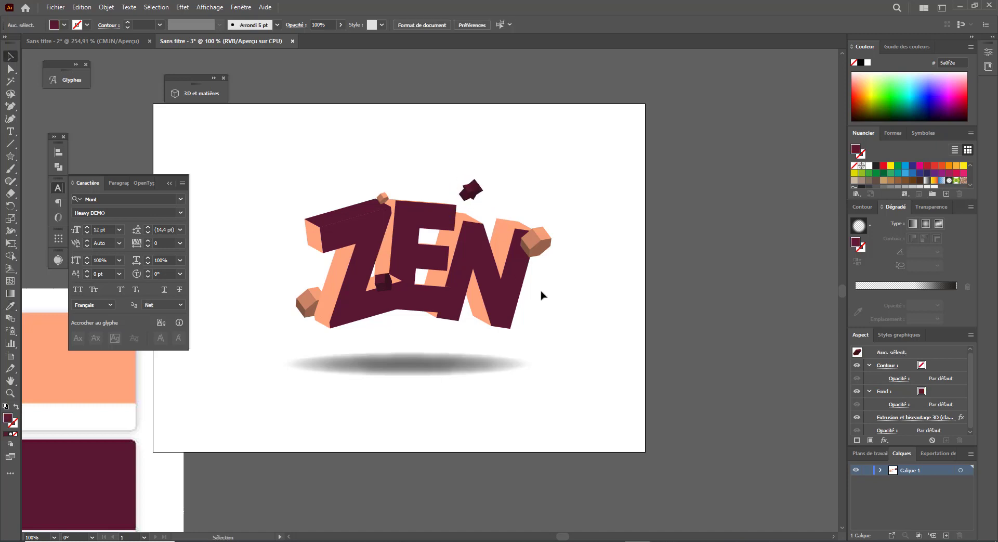
- Place burgundy star copies on the E's upper-right corner, the Z's diagonal and the N's right stem
{"action": "left_click_drag", "start_coordinate": [473, 191], "coordinate": [519, 295]}
{"action": "left_click", "coordinate": [476, 209]}
{"action": "left_click", "coordinate": [414, 167]}
{"action": "left_click", "coordinate": [558, 307]}
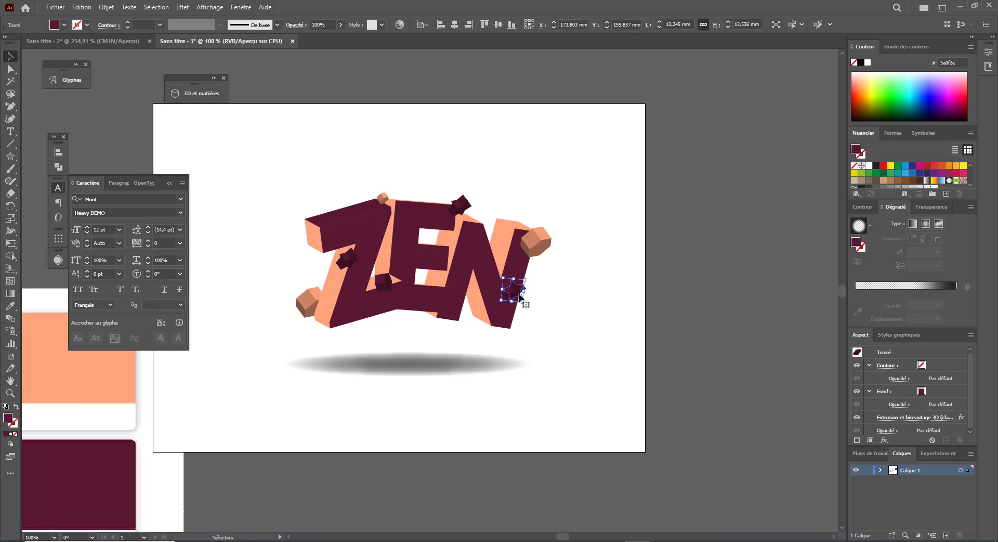
- Expand the appearance of the star on the N and move it to the N's lower-right corner
{"action": "left_click", "coordinate": [155, 7]}
{"action": "mouse_move", "coordinate": [106, 7]}
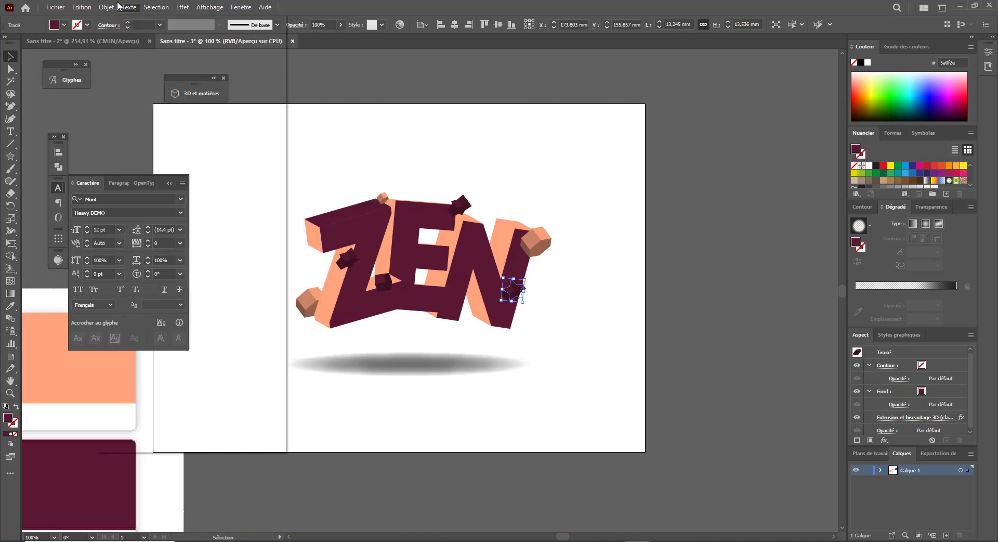
{"action": "left_click", "coordinate": [163, 153]}
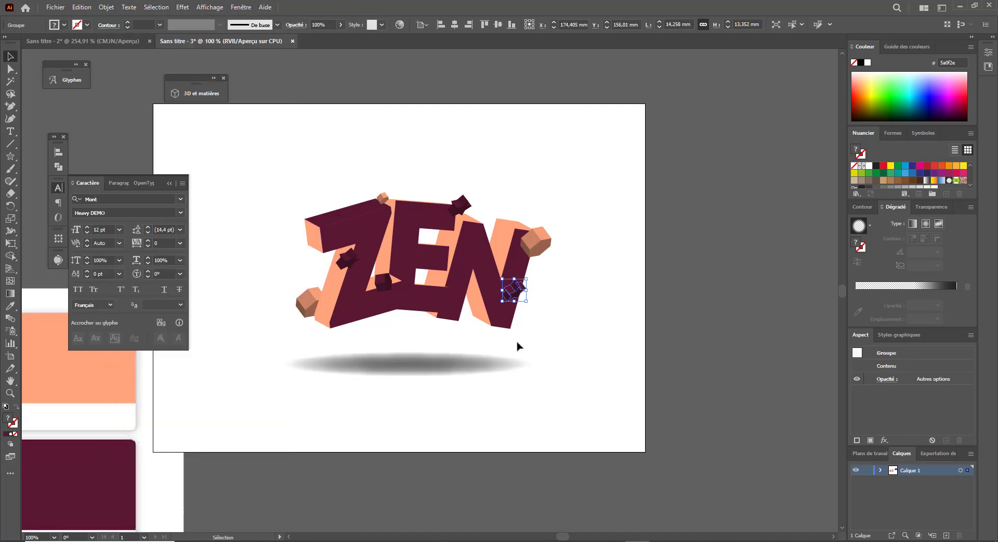
{"action": "left_click_drag", "start_coordinate": [529, 308], "coordinate": [598, 340]}
{"action": "left_click", "coordinate": [541, 309]}
{"action": "left_click", "coordinate": [546, 326]}
{"action": "left_click", "coordinate": [565, 328]}
- Move the peach solid at the N's upper-right corner slightly outward from the letter
{"action": "left_click_drag", "start_coordinate": [462, 318], "coordinate": [434, 300]}
{"action": "mouse_move", "coordinate": [563, 243]}
{"action": "left_mouse_down"}
{"action": "mouse_move", "coordinate": [572, 238]}
{"action": "mouse_move", "coordinate": [564, 244]}
{"action": "mouse_move", "coordinate": [586, 277]}
{"action": "mouse_move", "coordinate": [554, 257]}
{"action": "left_mouse_up"}
{"action": "left_click", "coordinate": [577, 277]}
{"action": "left_click", "coordinate": [580, 286]}
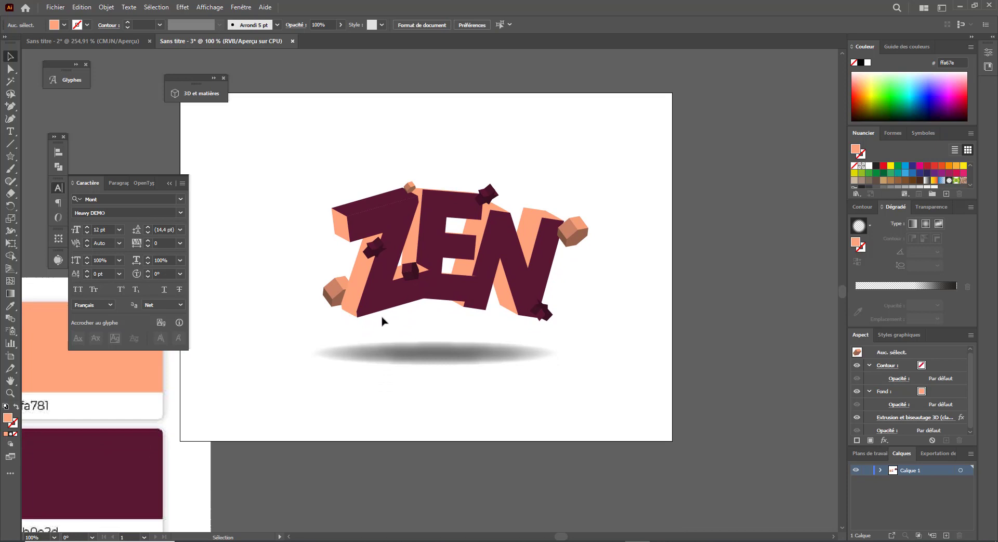
- Select the three ZEN letters together and place a duplicate of them over the artboard's upper-left corner
{"action": "key", "text": "ctrl+minus"}
{"action": "left_click_drag", "start_coordinate": [388, 264], "coordinate": [541, 367]}
{"action": "key", "text": "ctrl+minus"}
{"action": "key", "text": "ctrl+minus"}
{"action": "key", "text": "ctrl+minus"}
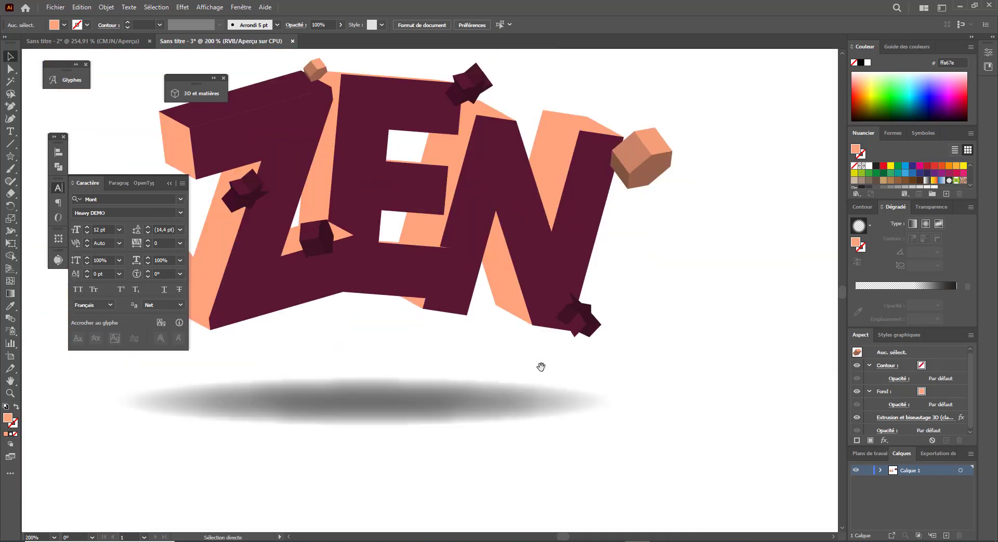
{"action": "left_click_drag", "start_coordinate": [447, 332], "coordinate": [513, 369]}
{"action": "left_click", "coordinate": [491, 317]}
{"action": "left_click", "coordinate": [422, 281], "text": "shift"}
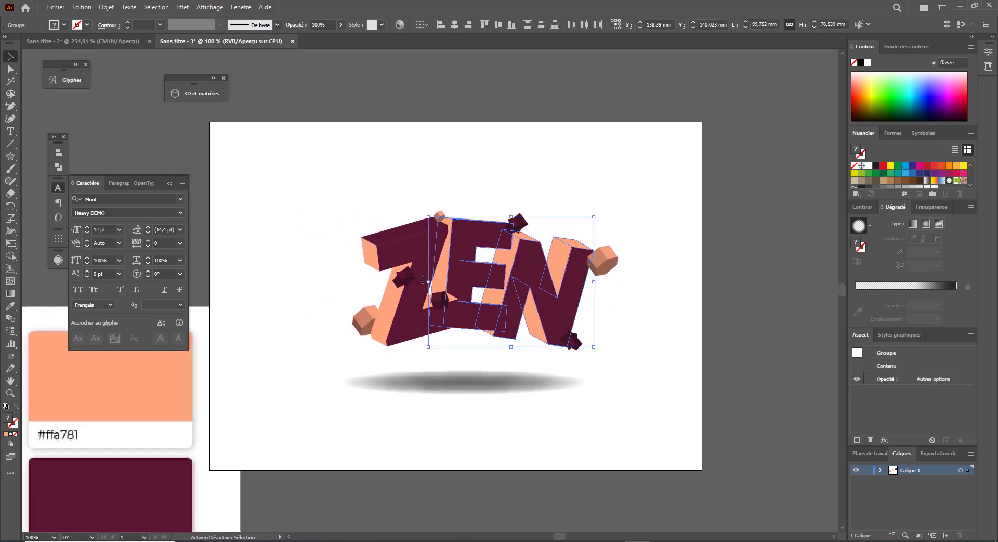
{"action": "left_click", "coordinate": [413, 255], "text": "shift"}
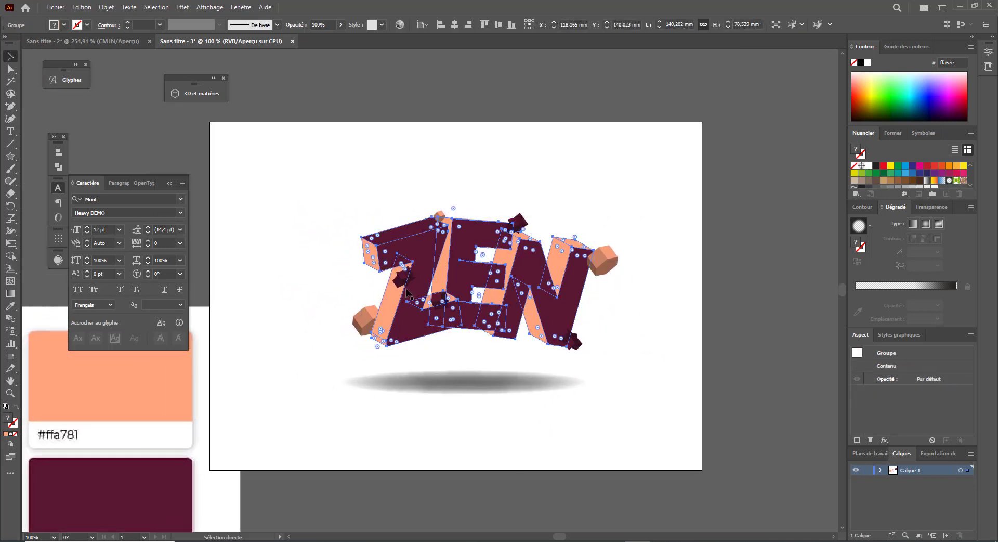
{"action": "left_click", "coordinate": [293, 308]}
{"action": "left_click", "coordinate": [439, 274]}
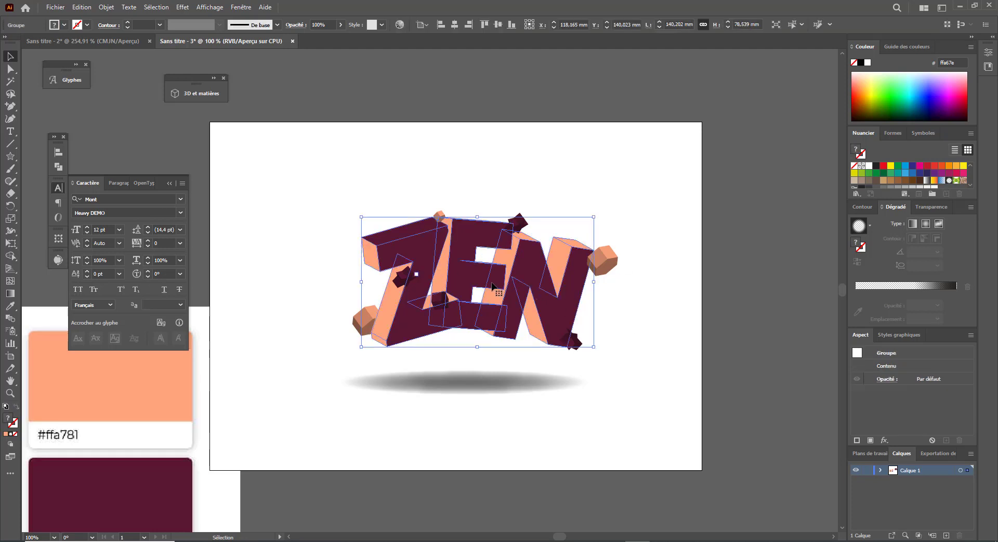
{"action": "left_click_drag", "start_coordinate": [464, 286], "coordinate": [485, 221]}
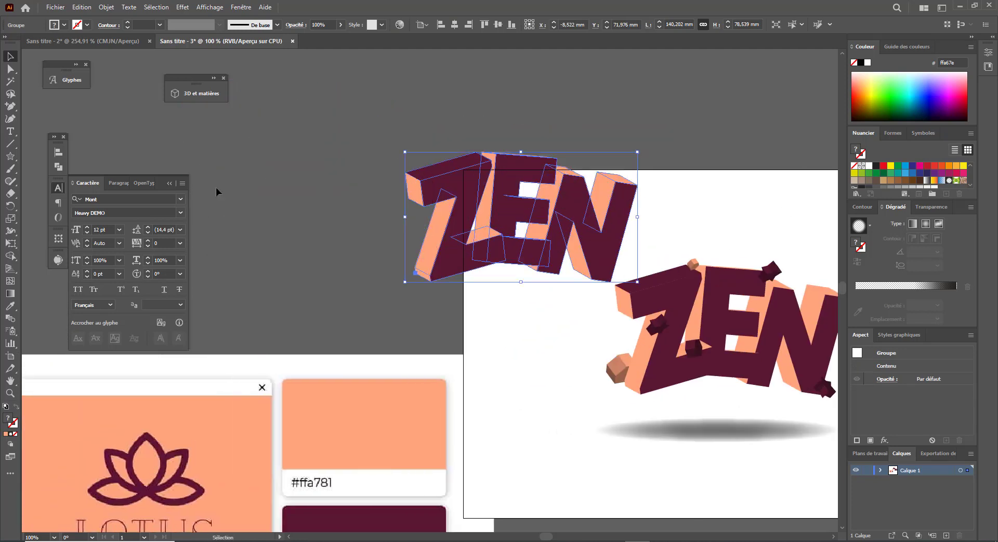
- Unite the duplicated ZEN letters into one solid silhouette with Pathfinder
{"action": "left_click", "coordinate": [59, 165]}
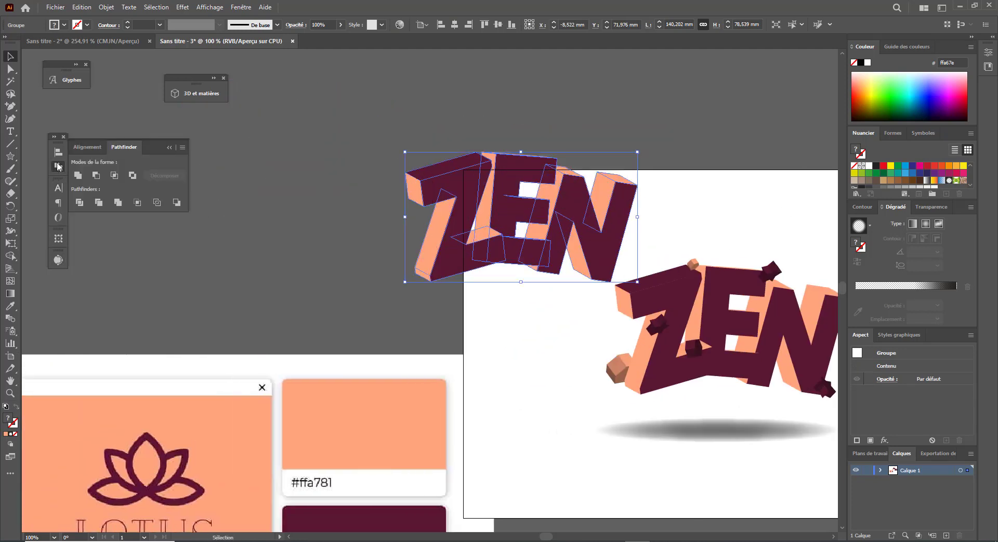
{"action": "left_click", "coordinate": [78, 176]}
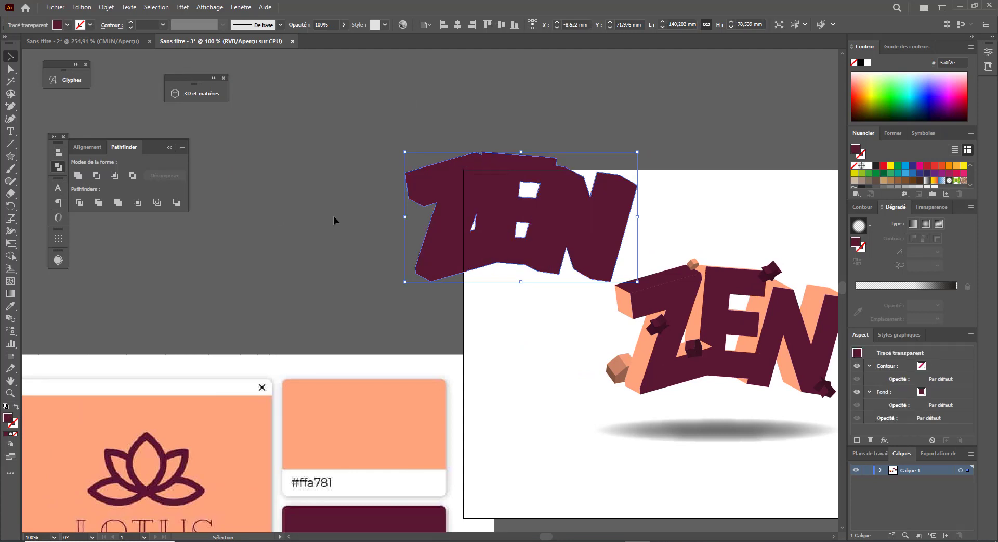
{"action": "left_click", "coordinate": [334, 219]}
{"action": "scroll", "coordinate": [286, 240], "scroll_direction": "right", "scroll_amount": 5}
{"action": "left_click", "coordinate": [286, 239]}
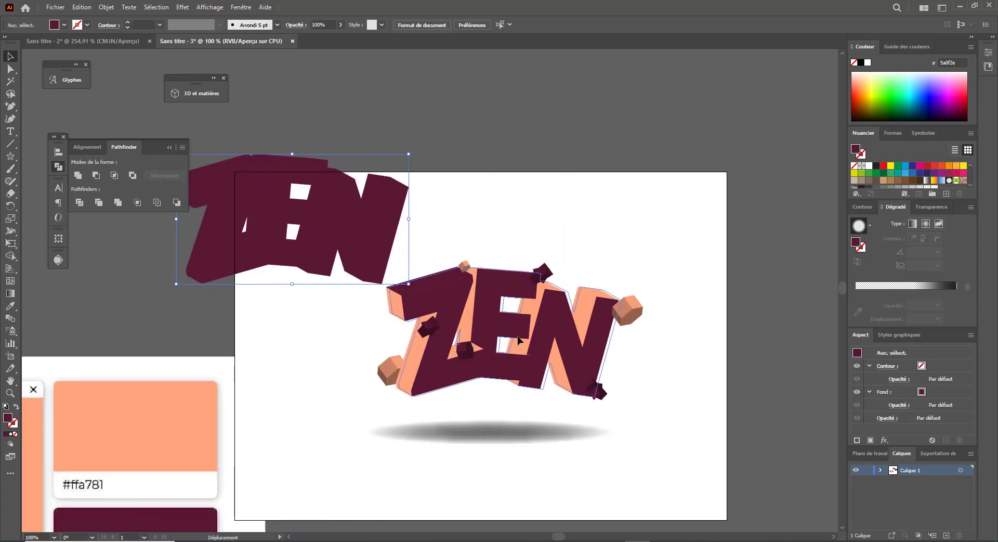
- Place the united silhouette over the original lettering and send it to the back
{"action": "left_click_drag", "start_coordinate": [242, 219], "coordinate": [448, 330]}
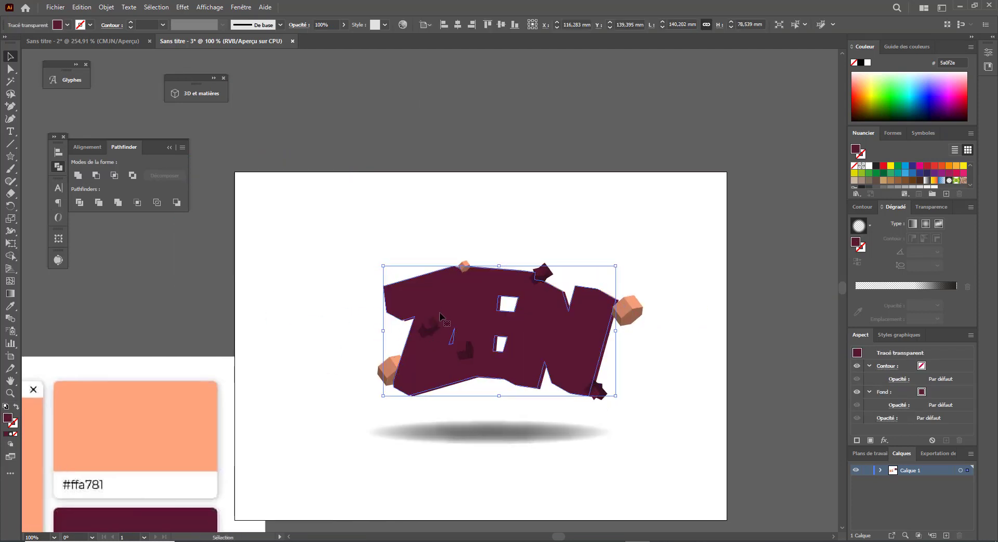
{"action": "right_click", "coordinate": [441, 298]}
{"action": "mouse_move", "coordinate": [526, 464]}
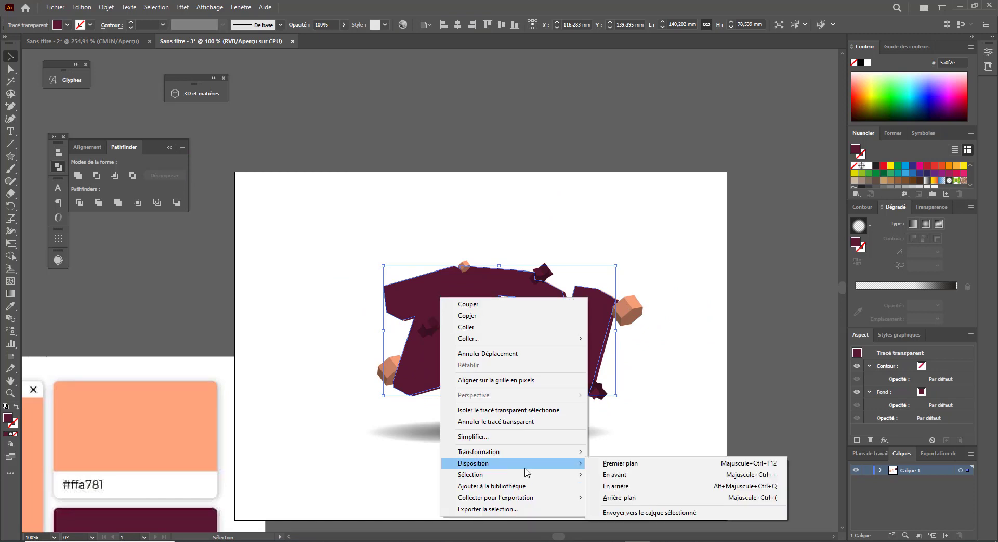
{"action": "left_click", "coordinate": [607, 498]}
{"action": "left_click", "coordinate": [657, 459]}
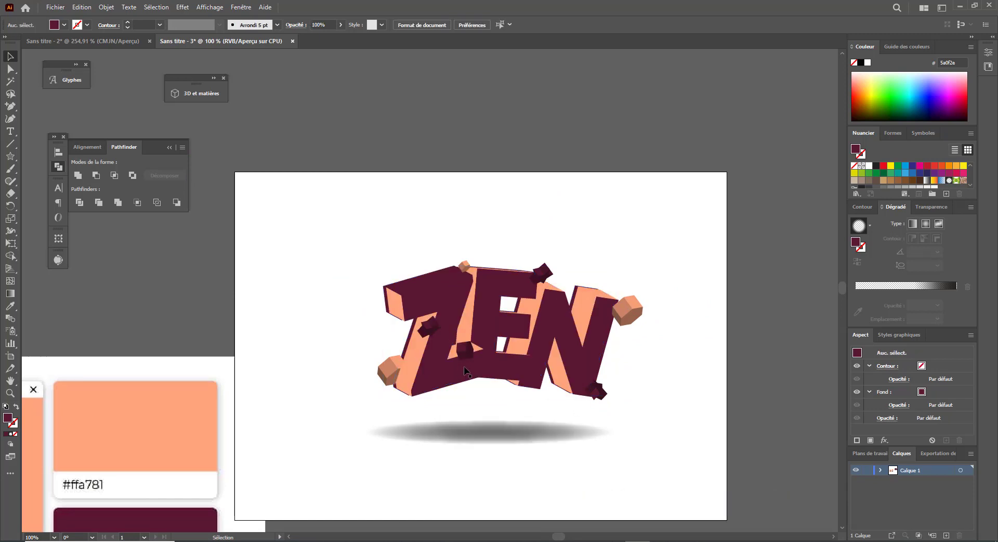
- Nudge the silhouette left and down behind the letters to form an offset shadow
{"action": "left_click", "coordinate": [382, 306]}
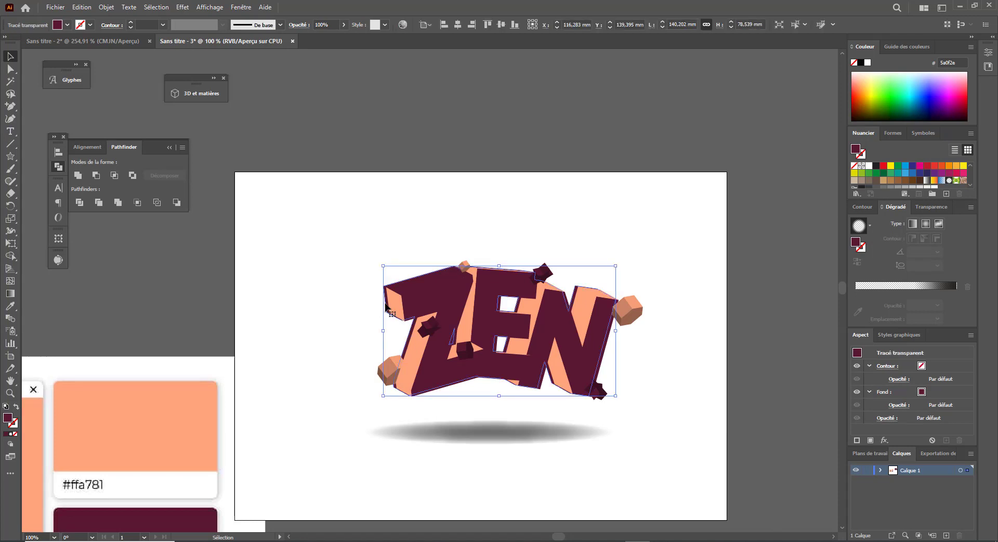
{"action": "key", "text": "Left"}
{"action": "key", "text": "Left"}
{"action": "key", "text": "Left"}
{"action": "key", "text": "Left"}
{"action": "key", "text": "Left"}
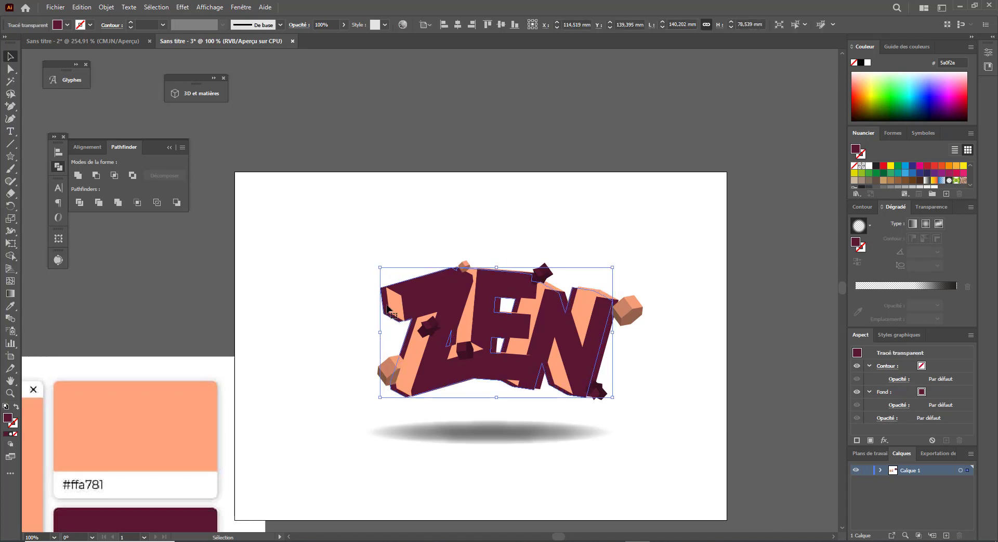
{"action": "key", "text": "Down"}
{"action": "key", "text": "Down"}
{"action": "key", "text": "Down"}
{"action": "key", "text": "Down"}
{"action": "key", "text": "Left"}
{"action": "key", "text": "Left"}
{"action": "key", "text": "Left"}
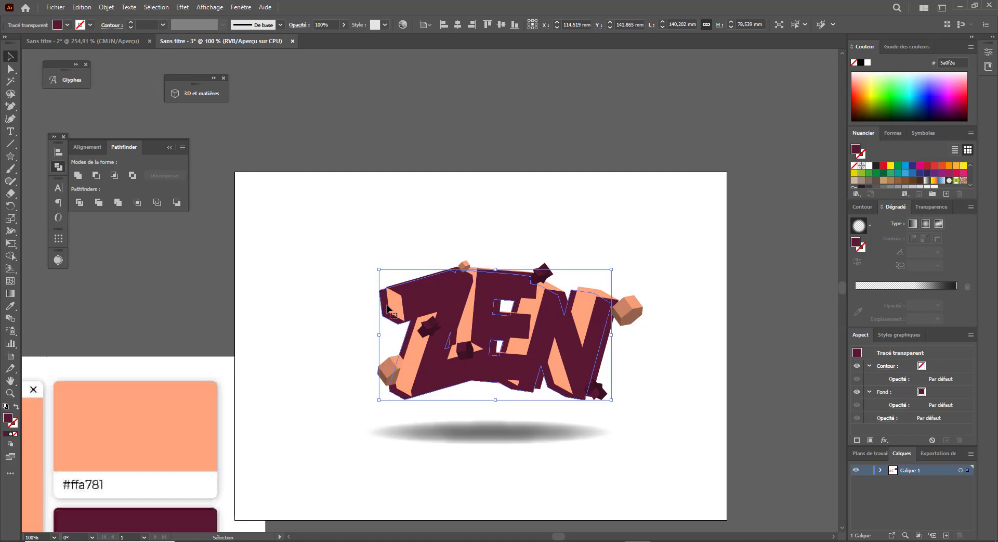
- Fill the offset silhouette with black #1d1d1b and lower its opacity to 9%
{"action": "left_click", "coordinate": [876, 168]}
{"action": "left_click", "coordinate": [532, 250]}
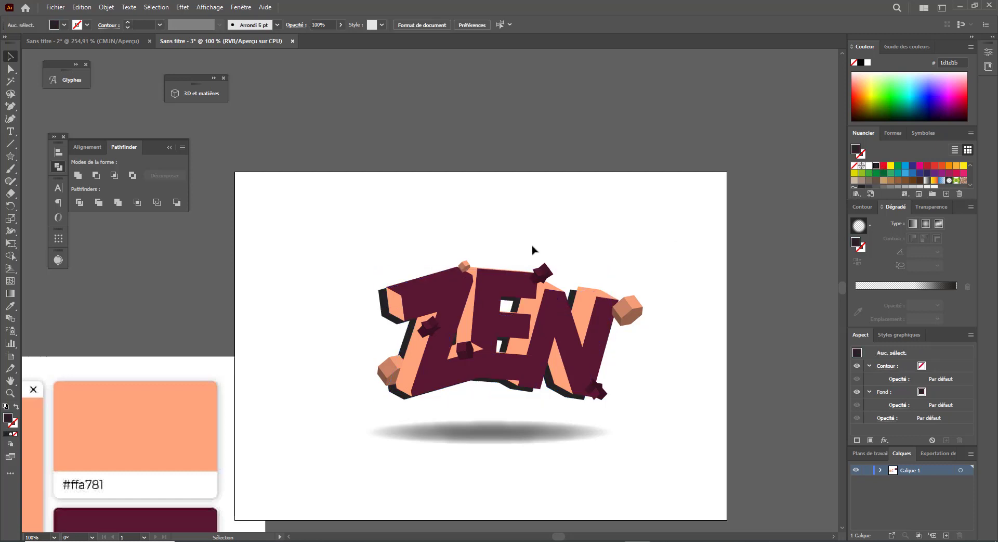
{"action": "left_click", "coordinate": [383, 311]}
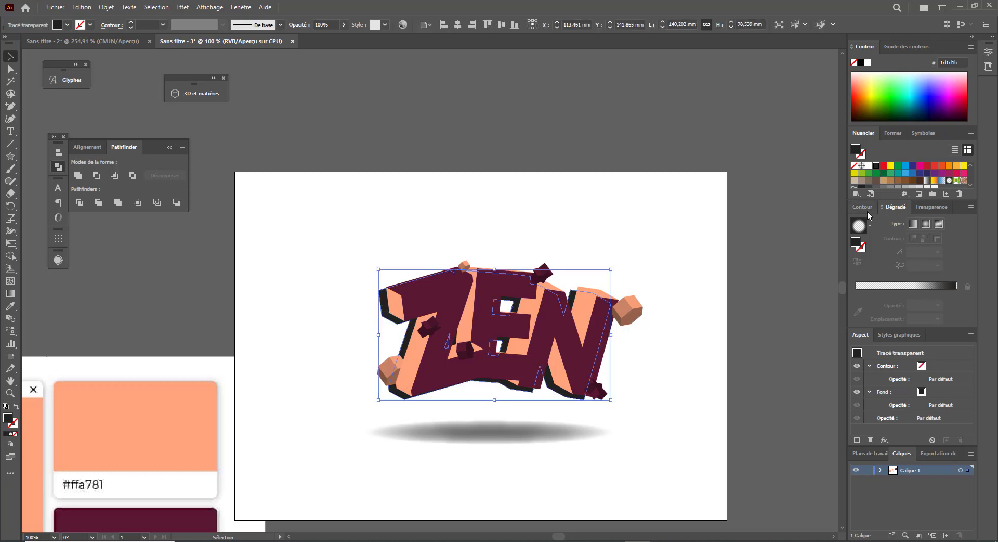
{"action": "left_click", "coordinate": [924, 208]}
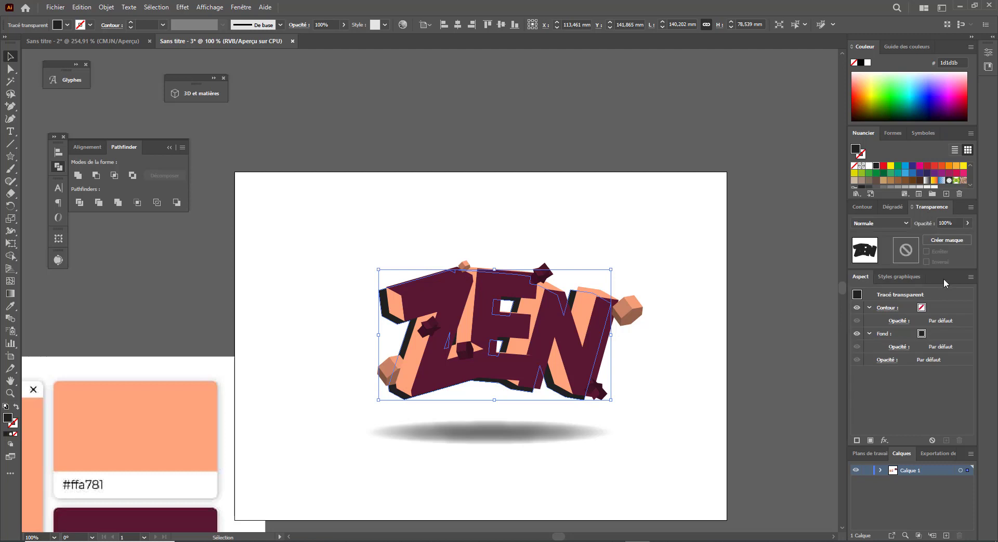
{"action": "left_click_drag", "start_coordinate": [945, 237], "coordinate": [938, 239]}
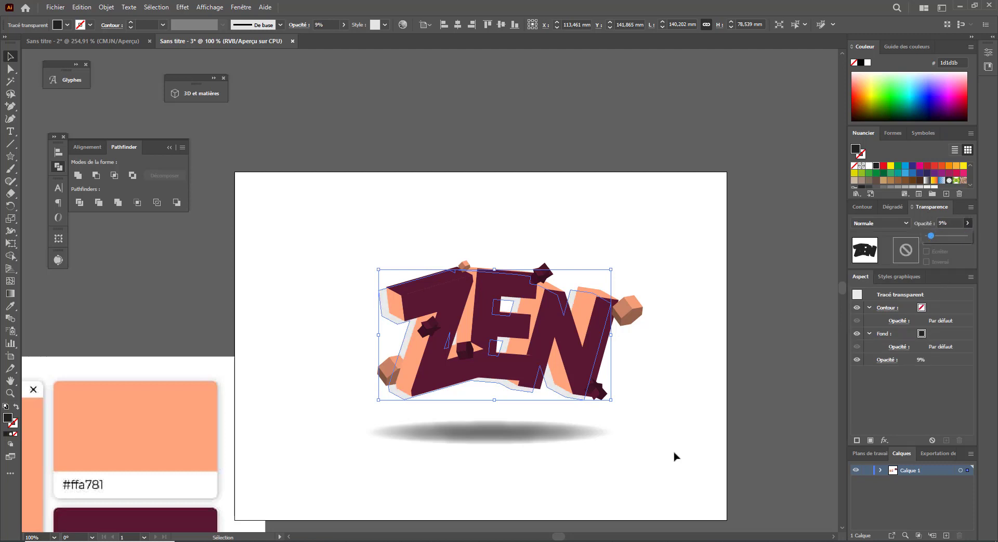
{"action": "left_click", "coordinate": [644, 466]}
{"action": "scroll", "coordinate": [634, 449], "scroll_direction": "down", "scroll_amount": 2}
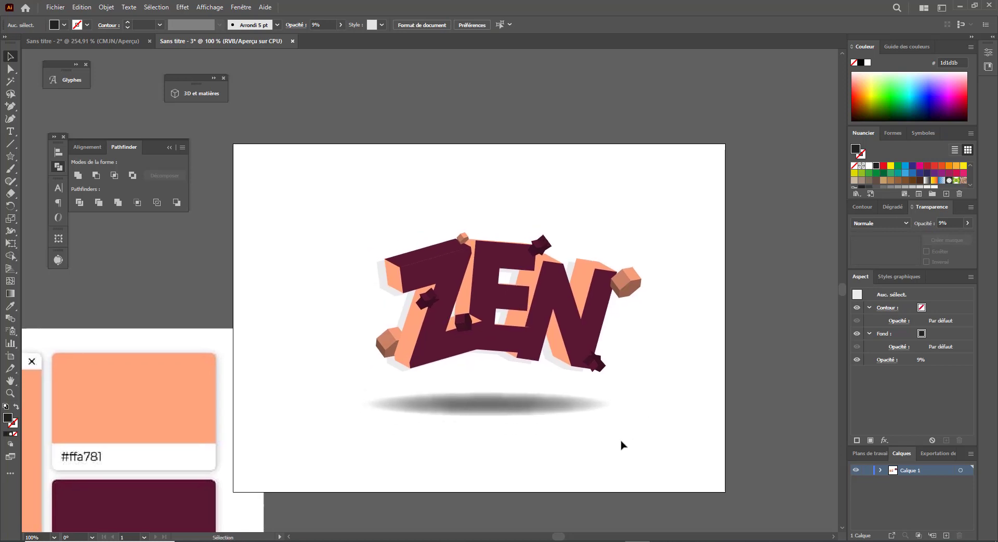
- Flatten the blurred shadow ellipse beneath the lettering into a thinner strip
{"action": "left_click", "coordinate": [509, 399]}
{"action": "mouse_move", "coordinate": [489, 392]}
{"action": "left_mouse_down"}
{"action": "mouse_move", "coordinate": [492, 404]}
{"action": "mouse_move", "coordinate": [492, 393]}
{"action": "left_mouse_up"}
{"action": "left_click", "coordinate": [496, 419]}
{"action": "left_click", "coordinate": [557, 427]}
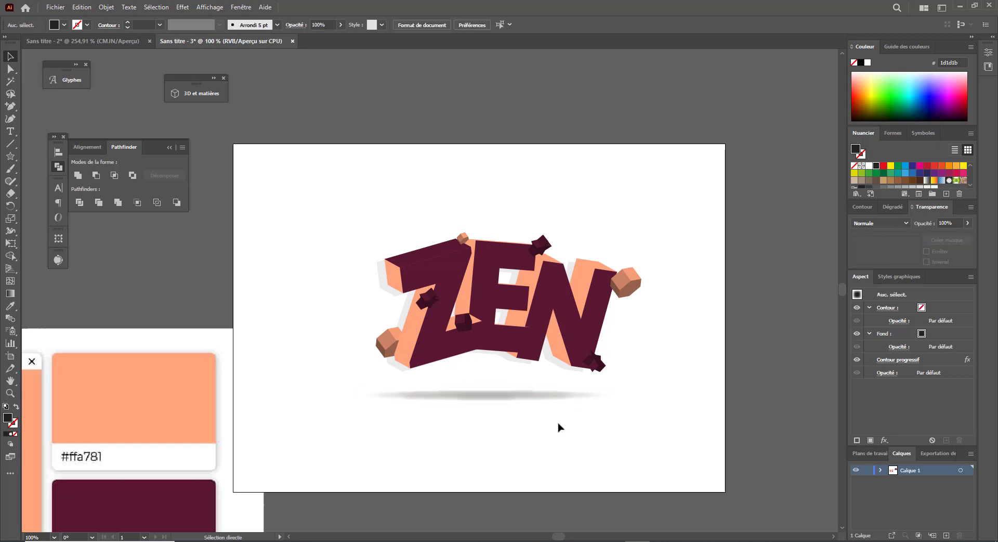
- Delete the Lotus colour palette reference image next to the artboard
{"action": "key", "text": "ctrl+minus"}
{"action": "key", "text": "ctrl+minus"}
{"action": "left_click_drag", "start_coordinate": [490, 363], "coordinate": [517, 398]}
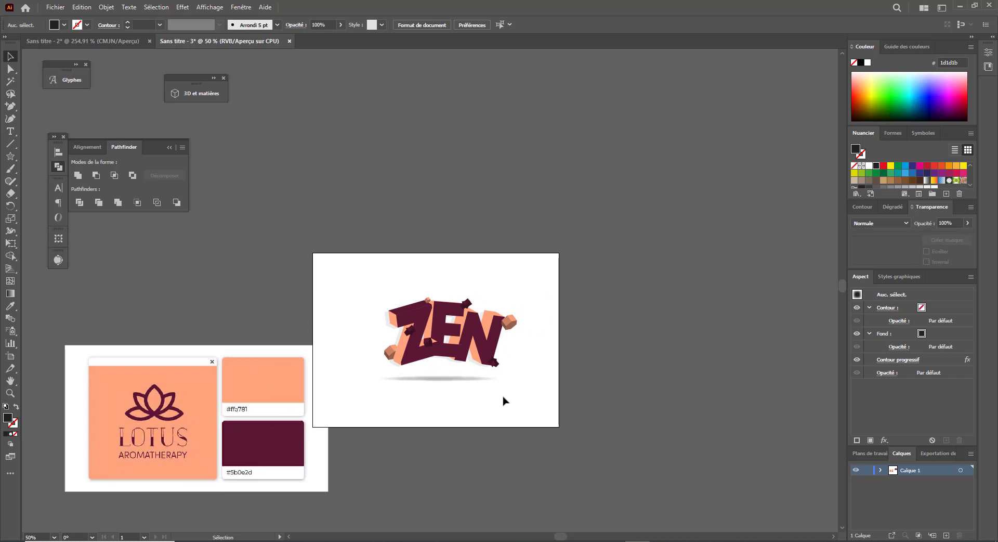
{"action": "left_click_drag", "start_coordinate": [449, 367], "coordinate": [466, 379]}
{"action": "left_click", "coordinate": [298, 418]}
{"action": "key", "text": "Delete"}
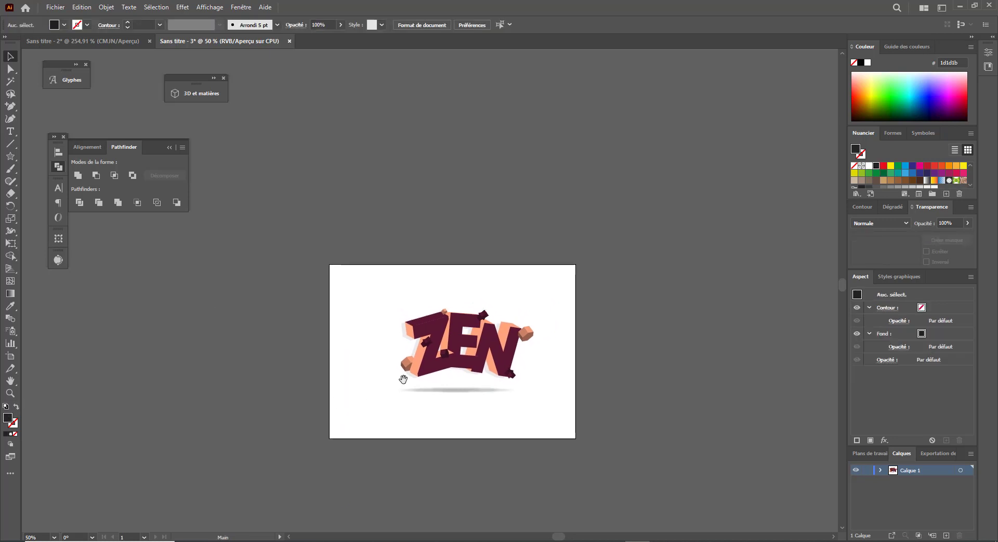
{"action": "key", "text": "ctrl+space"}
{"action": "left_click_drag", "start_coordinate": [408, 282], "coordinate": [549, 406]}
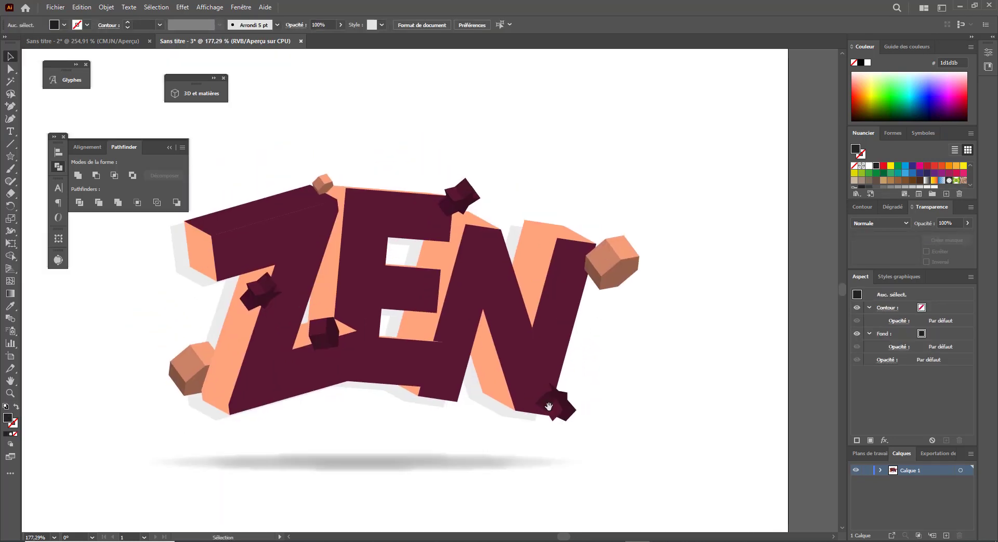
{"action": "key", "text": "ctrl+1"}
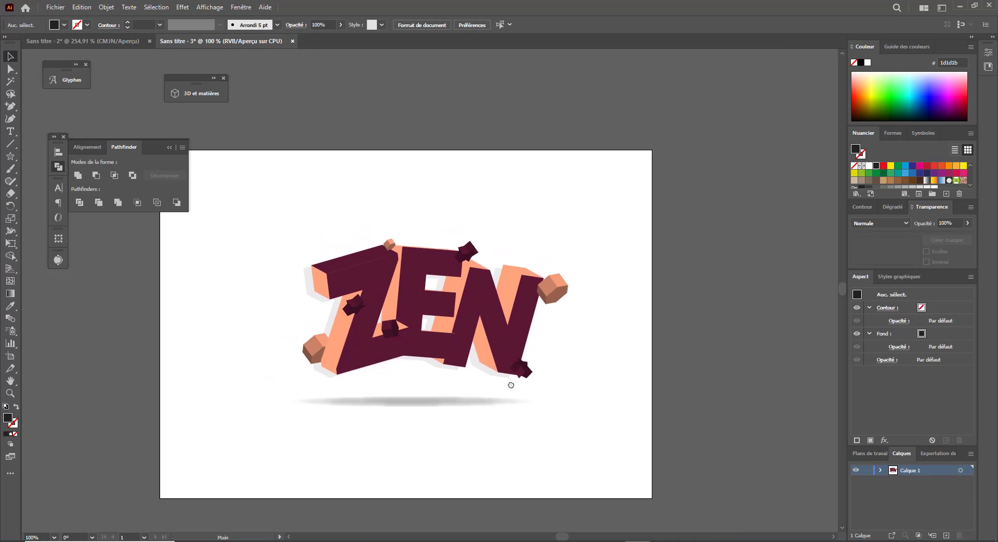